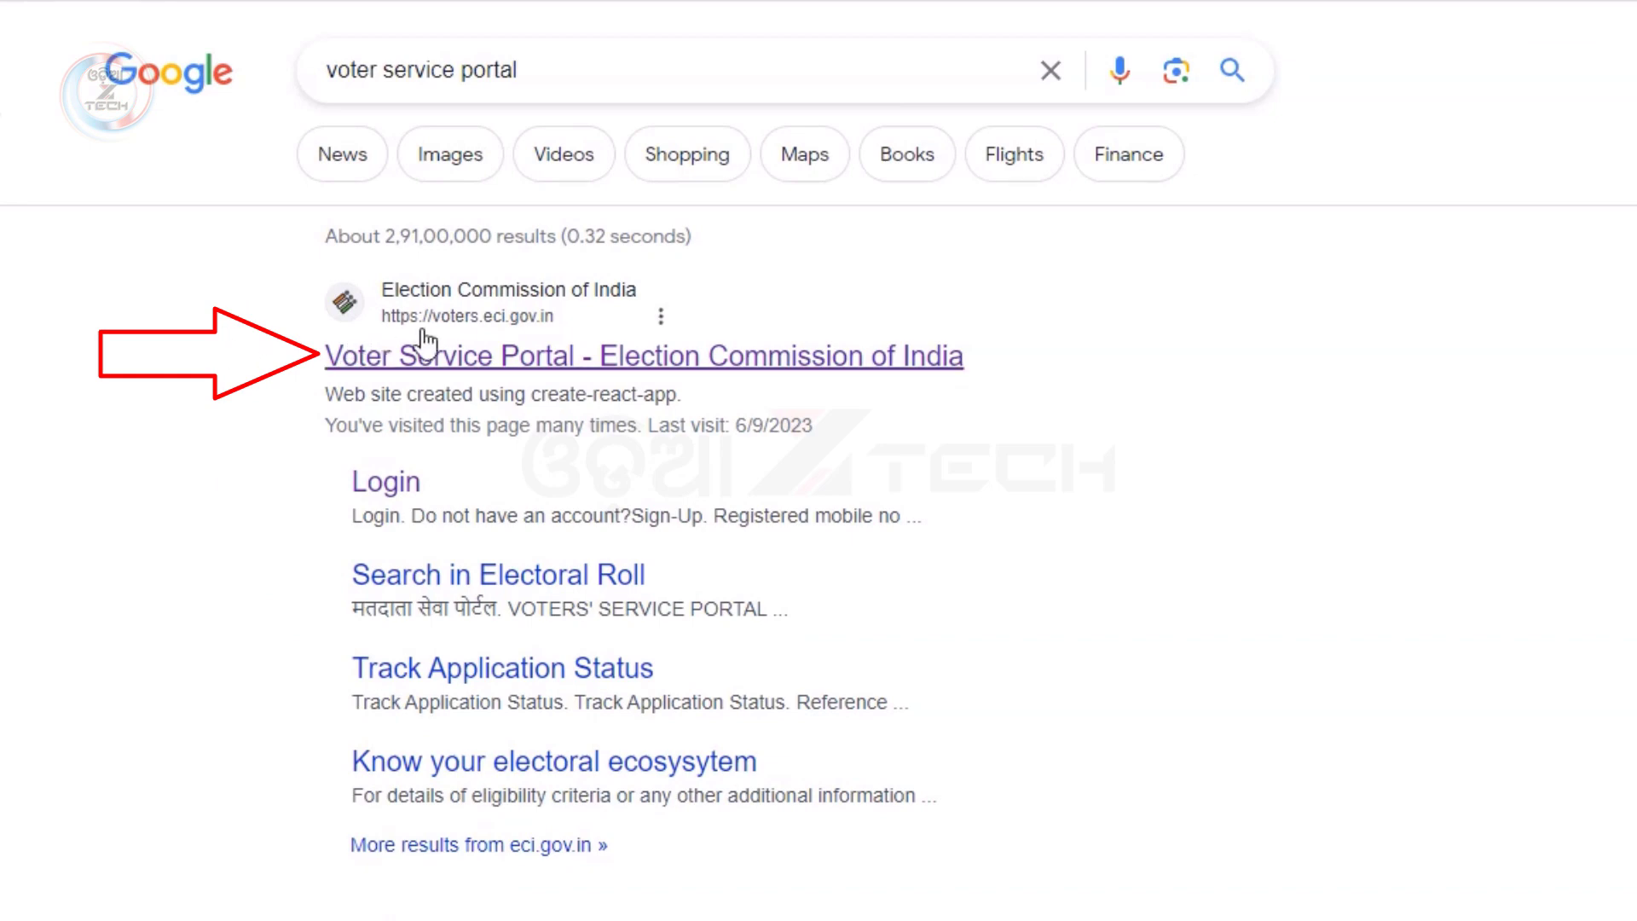
Open the 'Voter Service Portal - Election Commission of India' result to reach voters.eci.gov.in.
{"action": "left_click", "coordinate": [354, 357]}
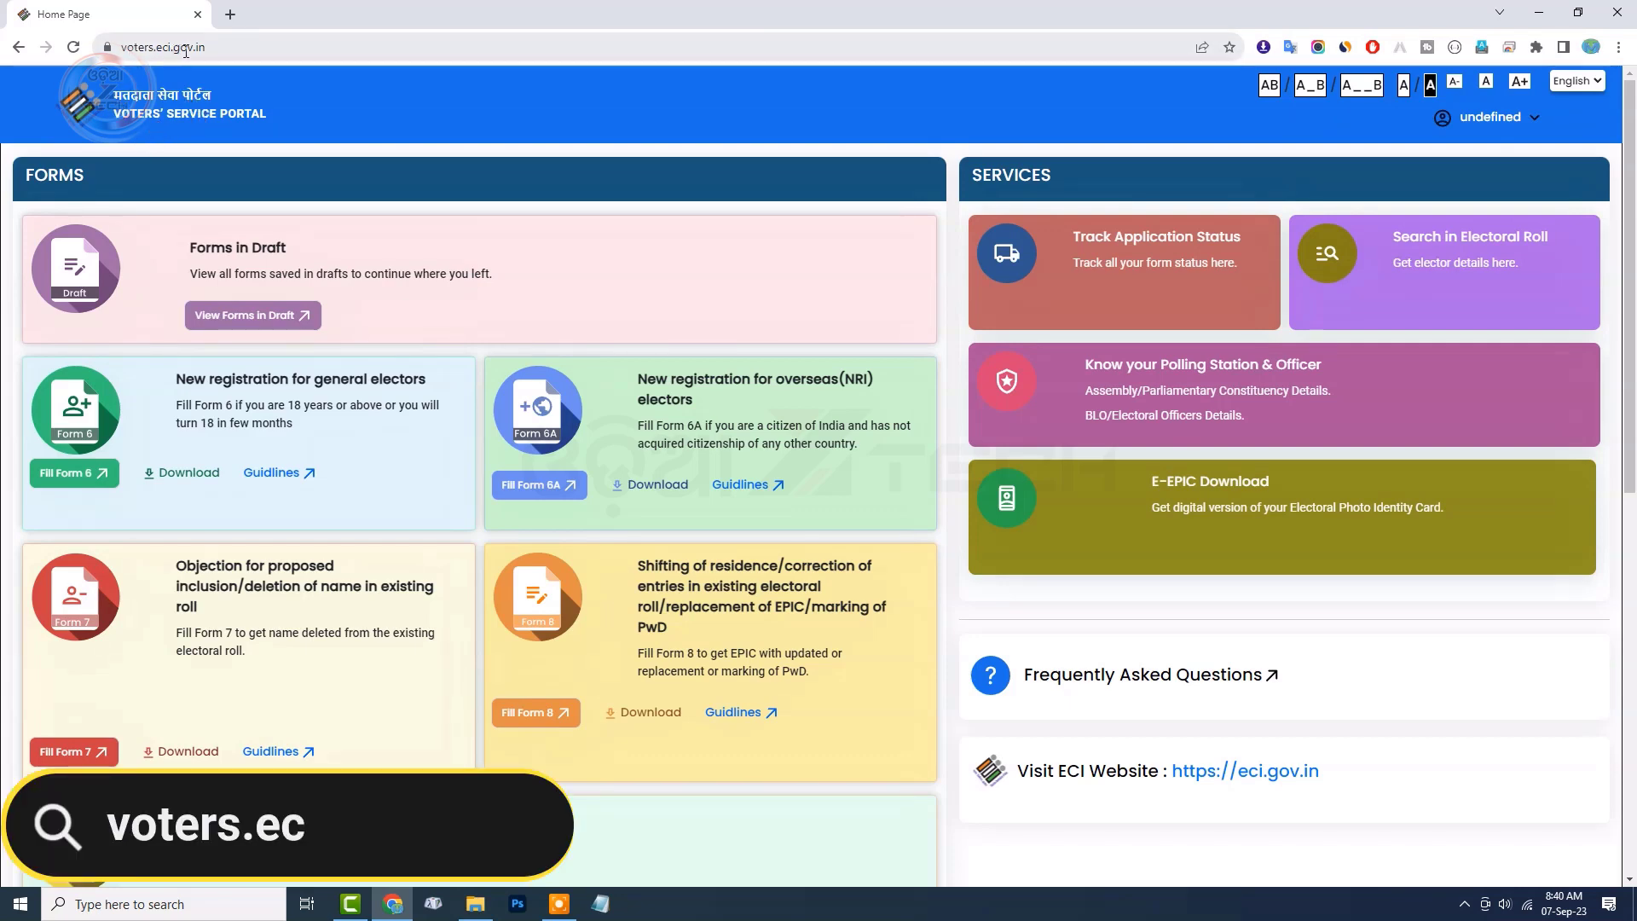
{"action": "scroll", "coordinate": [89, 425], "scroll_direction": "down", "scroll_amount": 8}
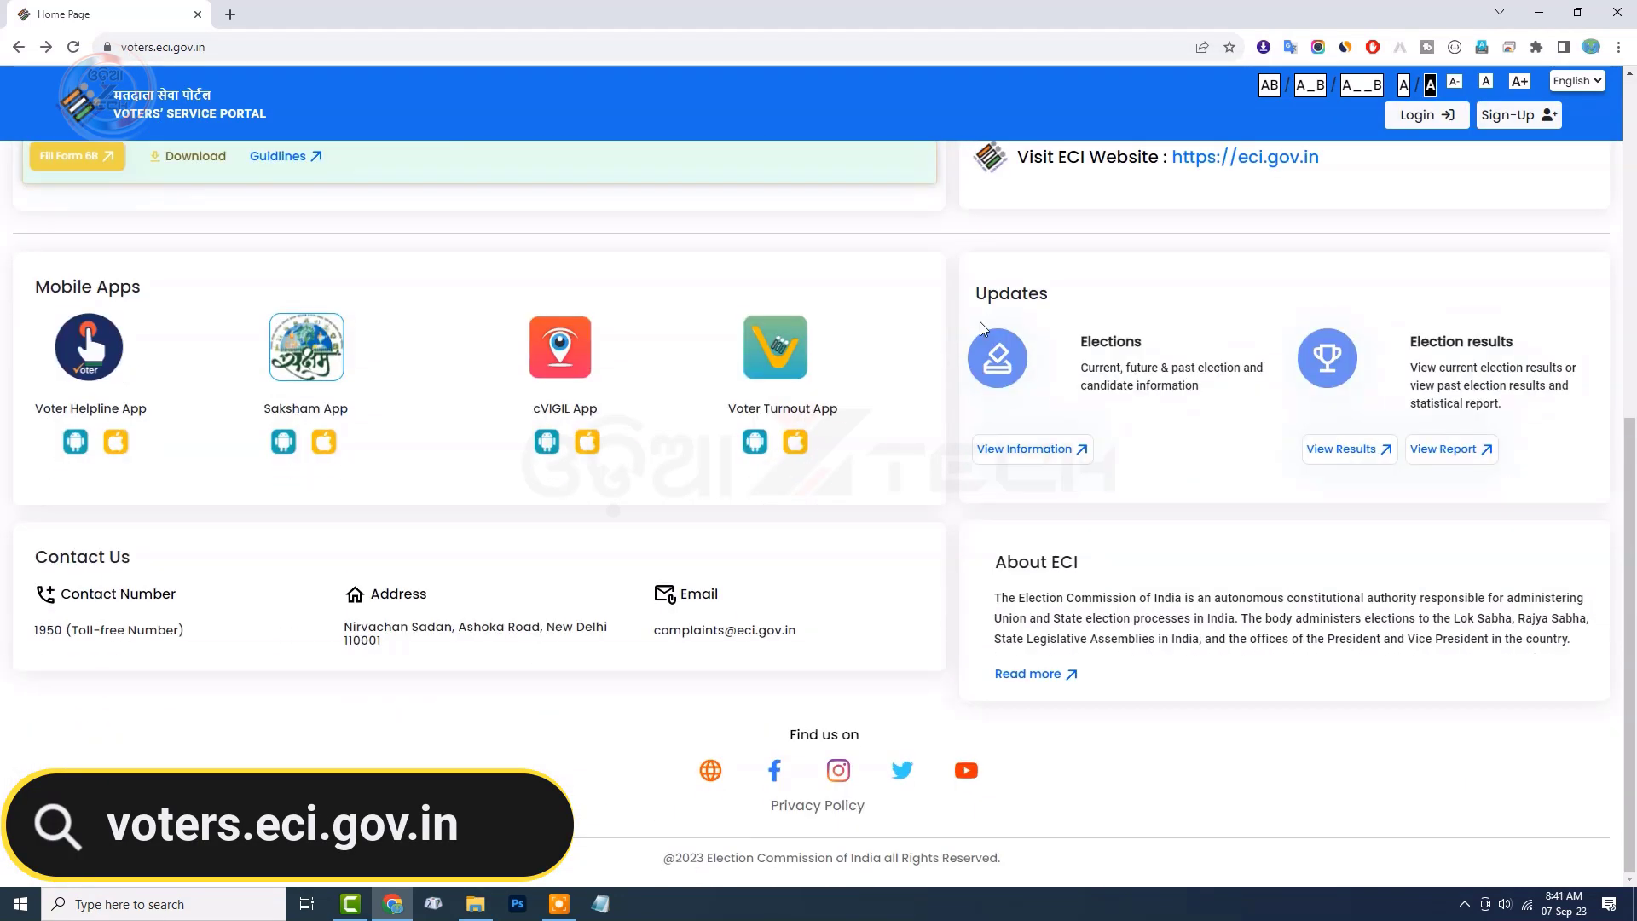
{"action": "scroll", "coordinate": [1002, 340], "scroll_direction": "up", "scroll_amount": 3}
{"action": "scroll", "coordinate": [1002, 339], "scroll_direction": "up", "scroll_amount": 4}
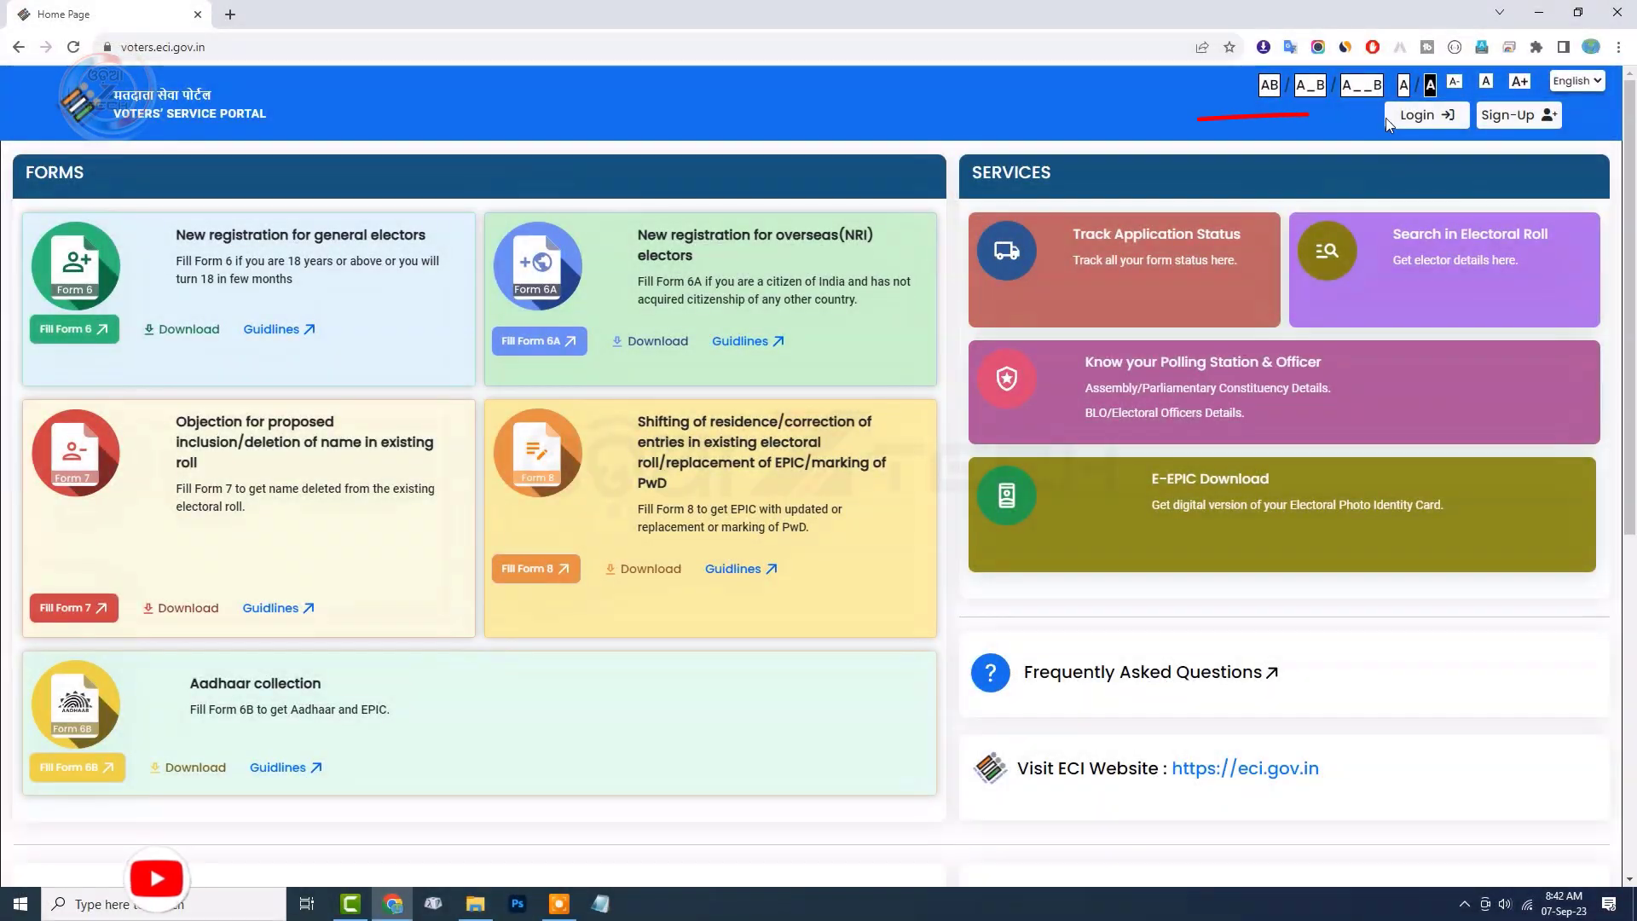
{"action": "left_click", "coordinate": [1412, 119]}
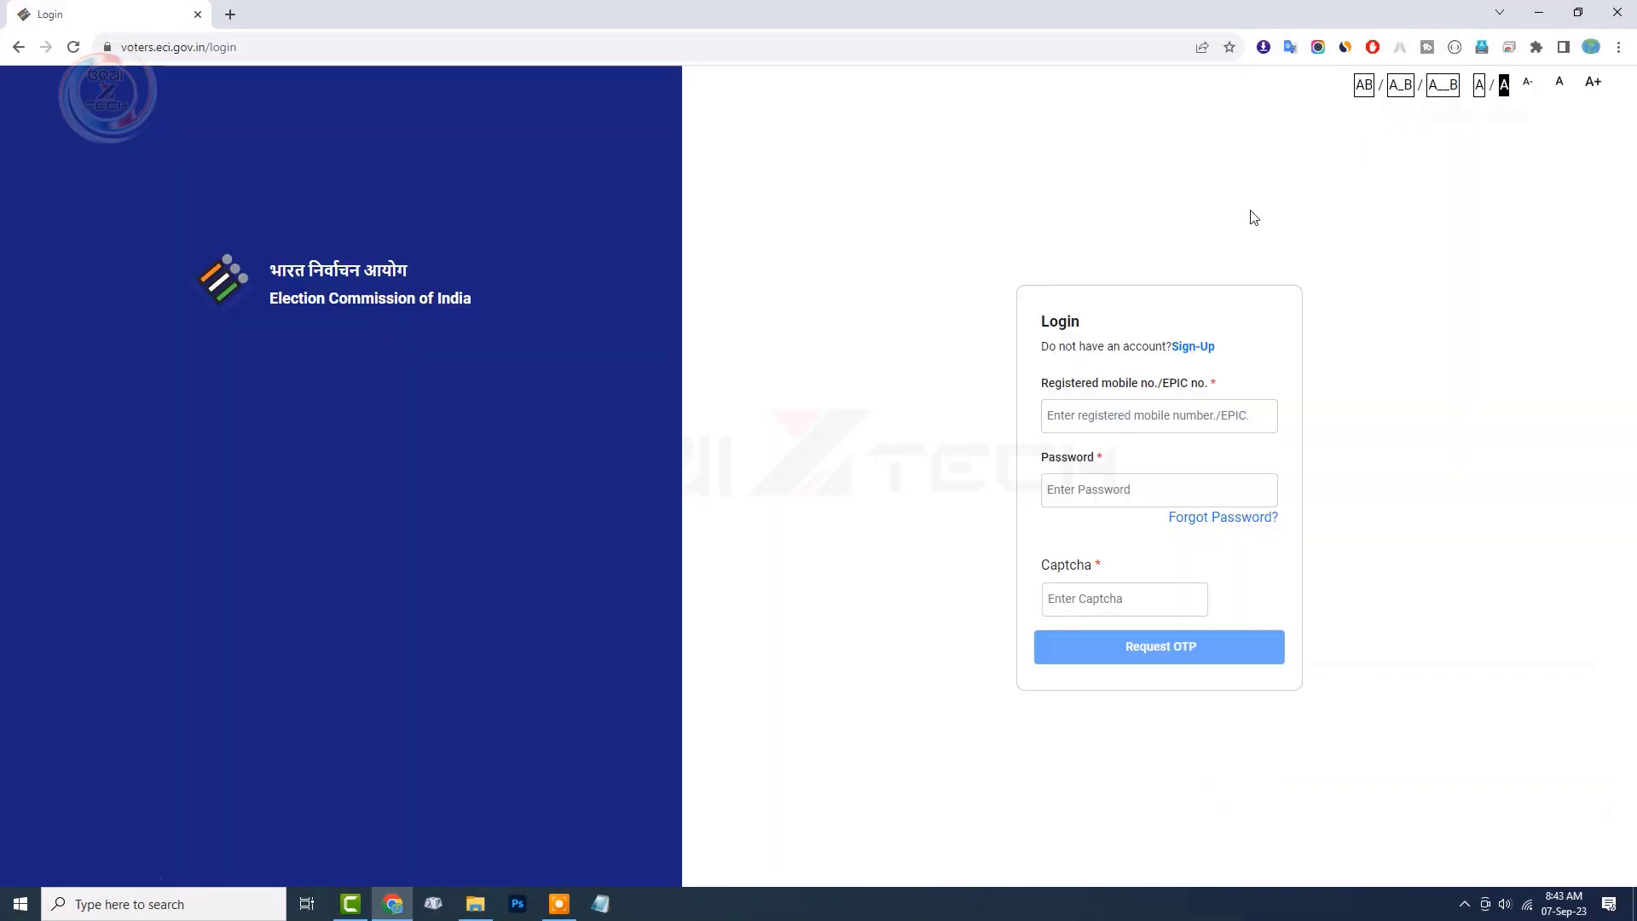
{"action": "left_click", "coordinate": [18, 47]}
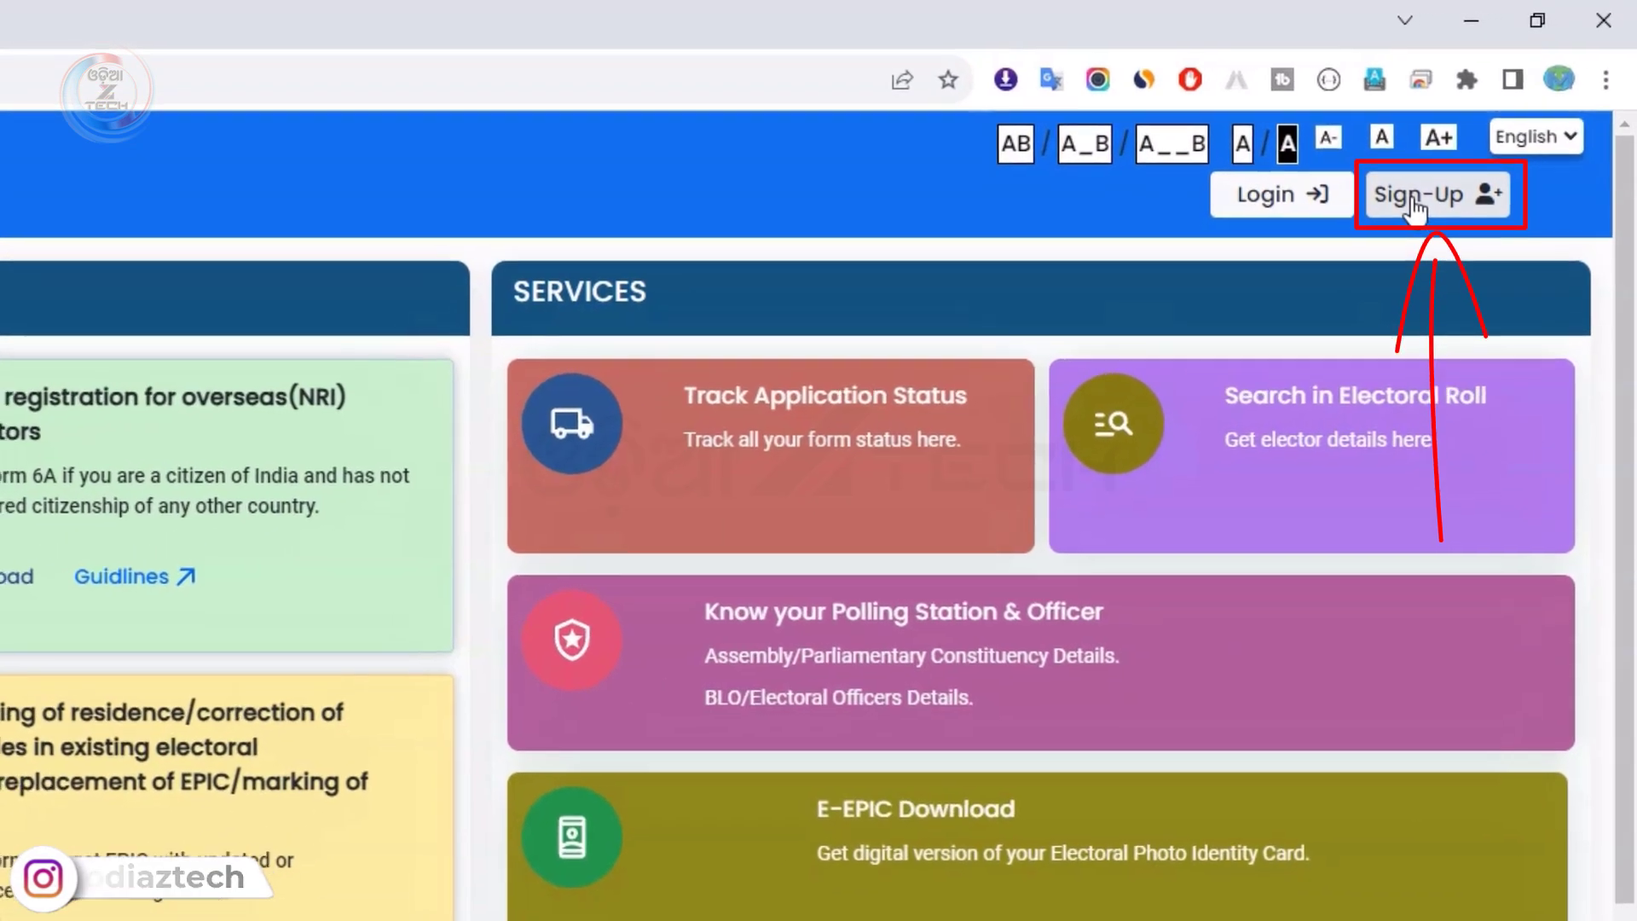
Start a Sign-Up with the mobile number and the displayed captcha, leaving email blank.
{"action": "left_click", "coordinate": [1465, 167]}
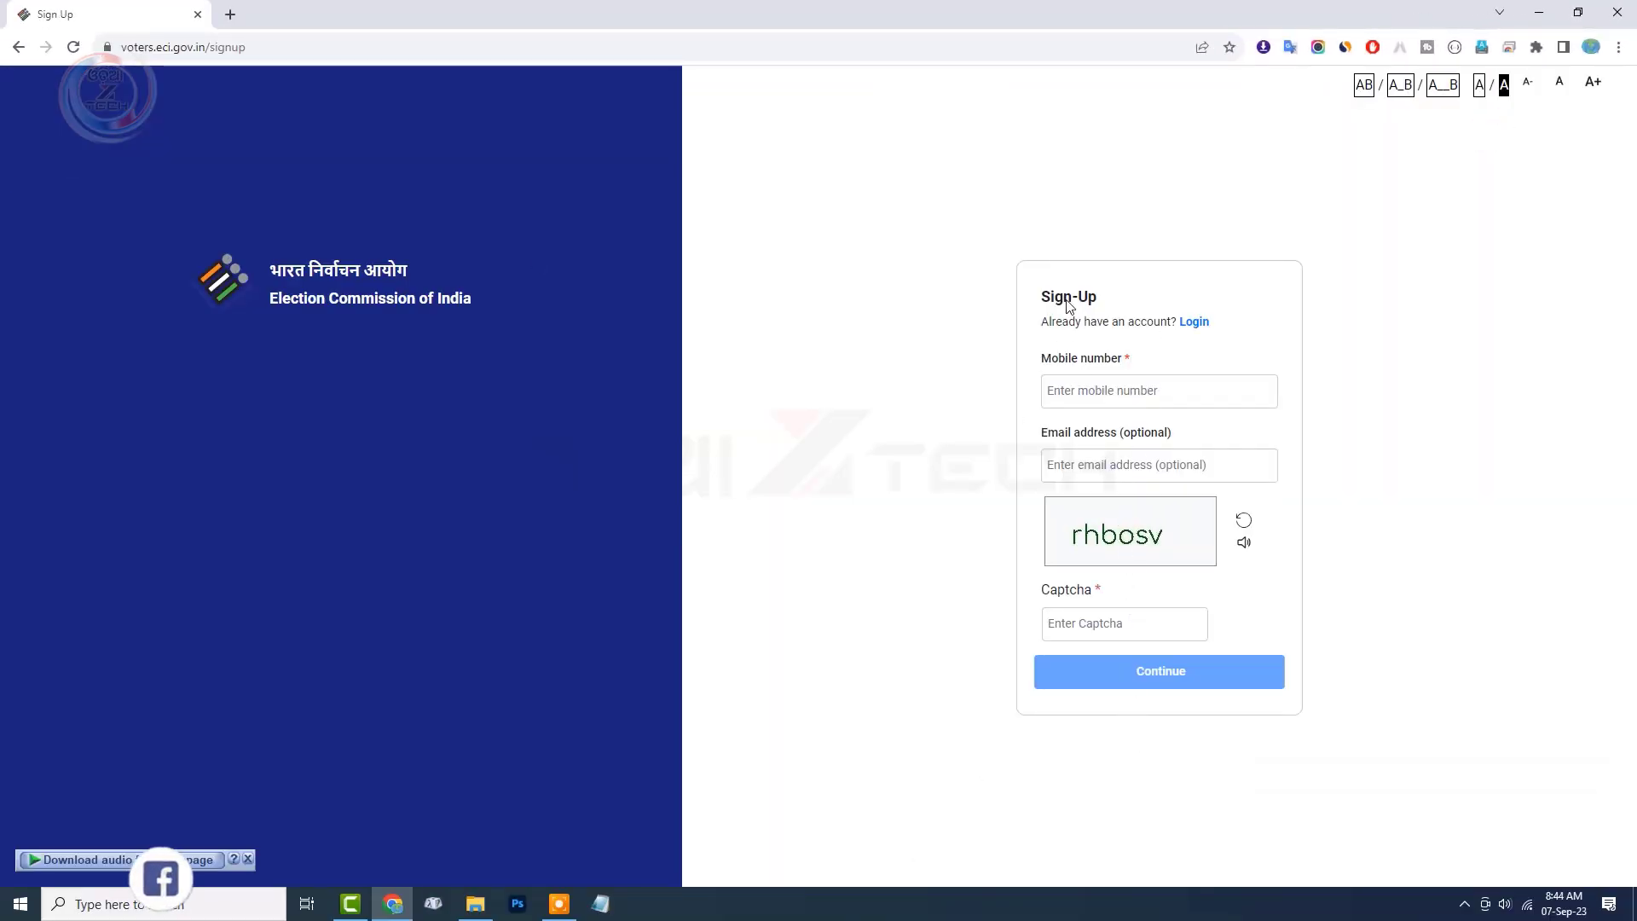
{"action": "left_click", "coordinate": [1145, 399]}
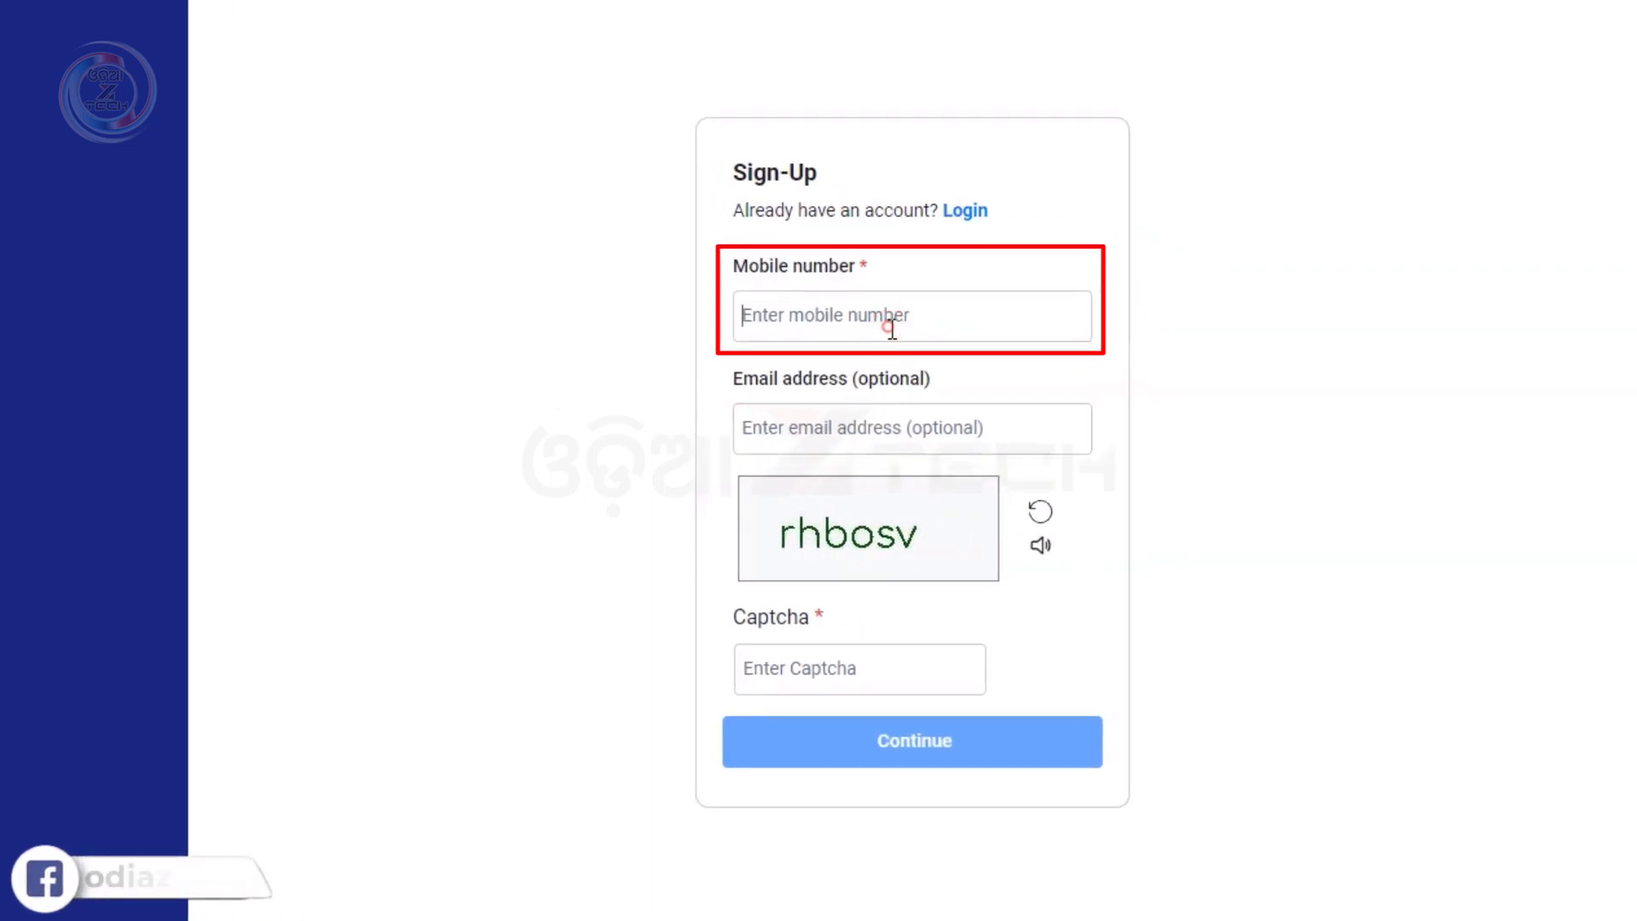
{"action": "type", "text": "9xxxxxxxxx"}
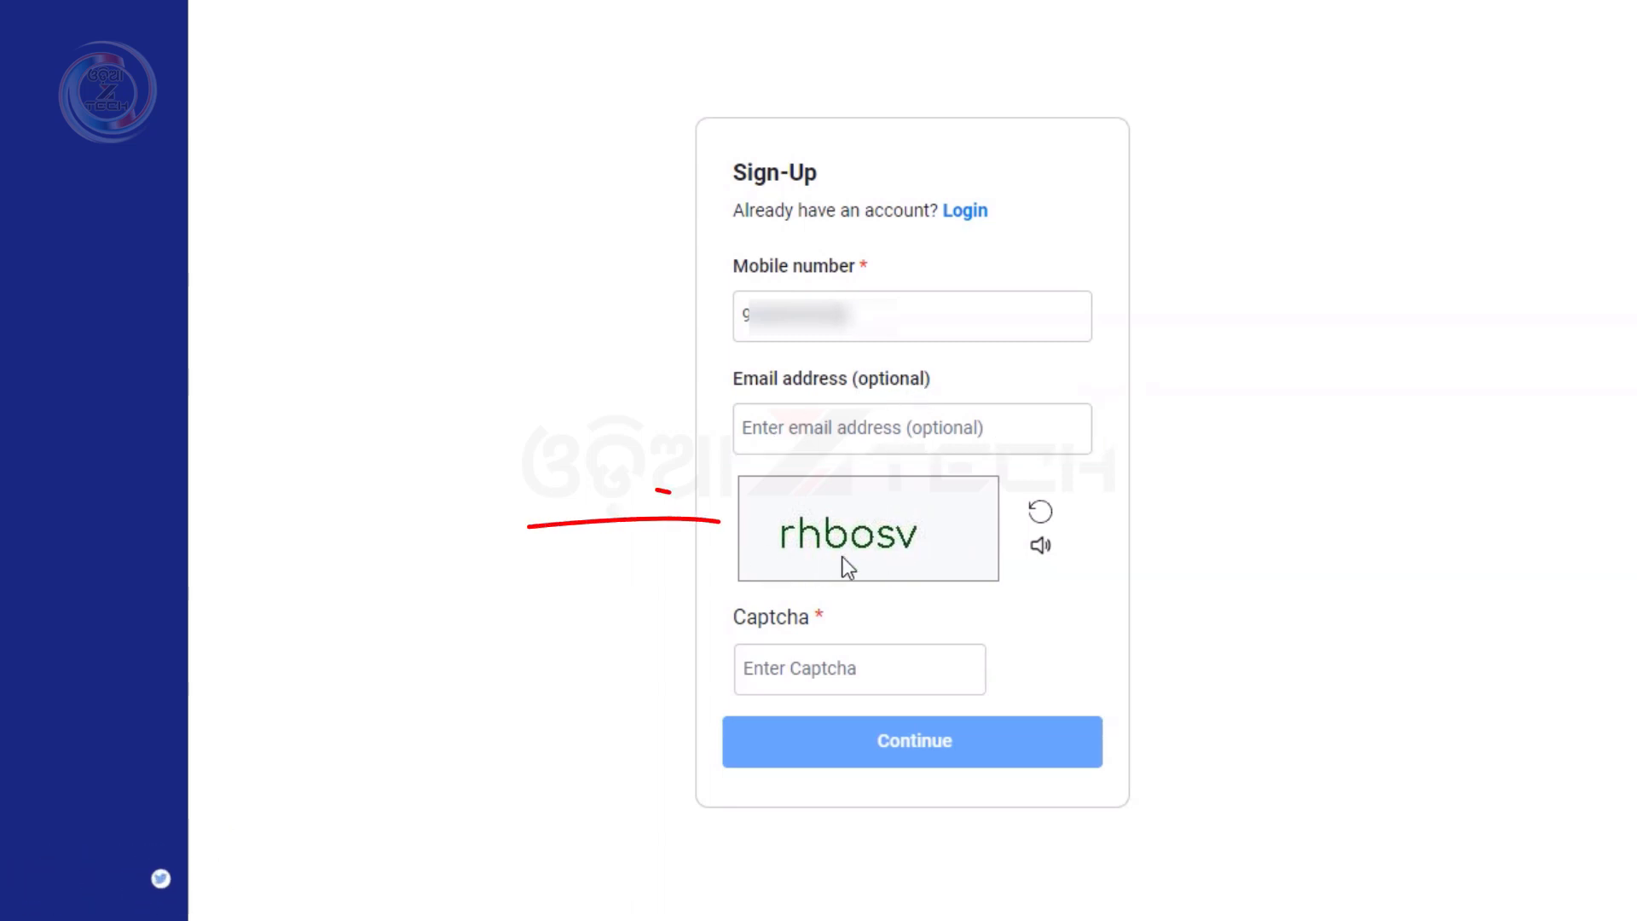
{"action": "left_click", "coordinate": [888, 662]}
{"action": "type", "text": "rhbosv"}
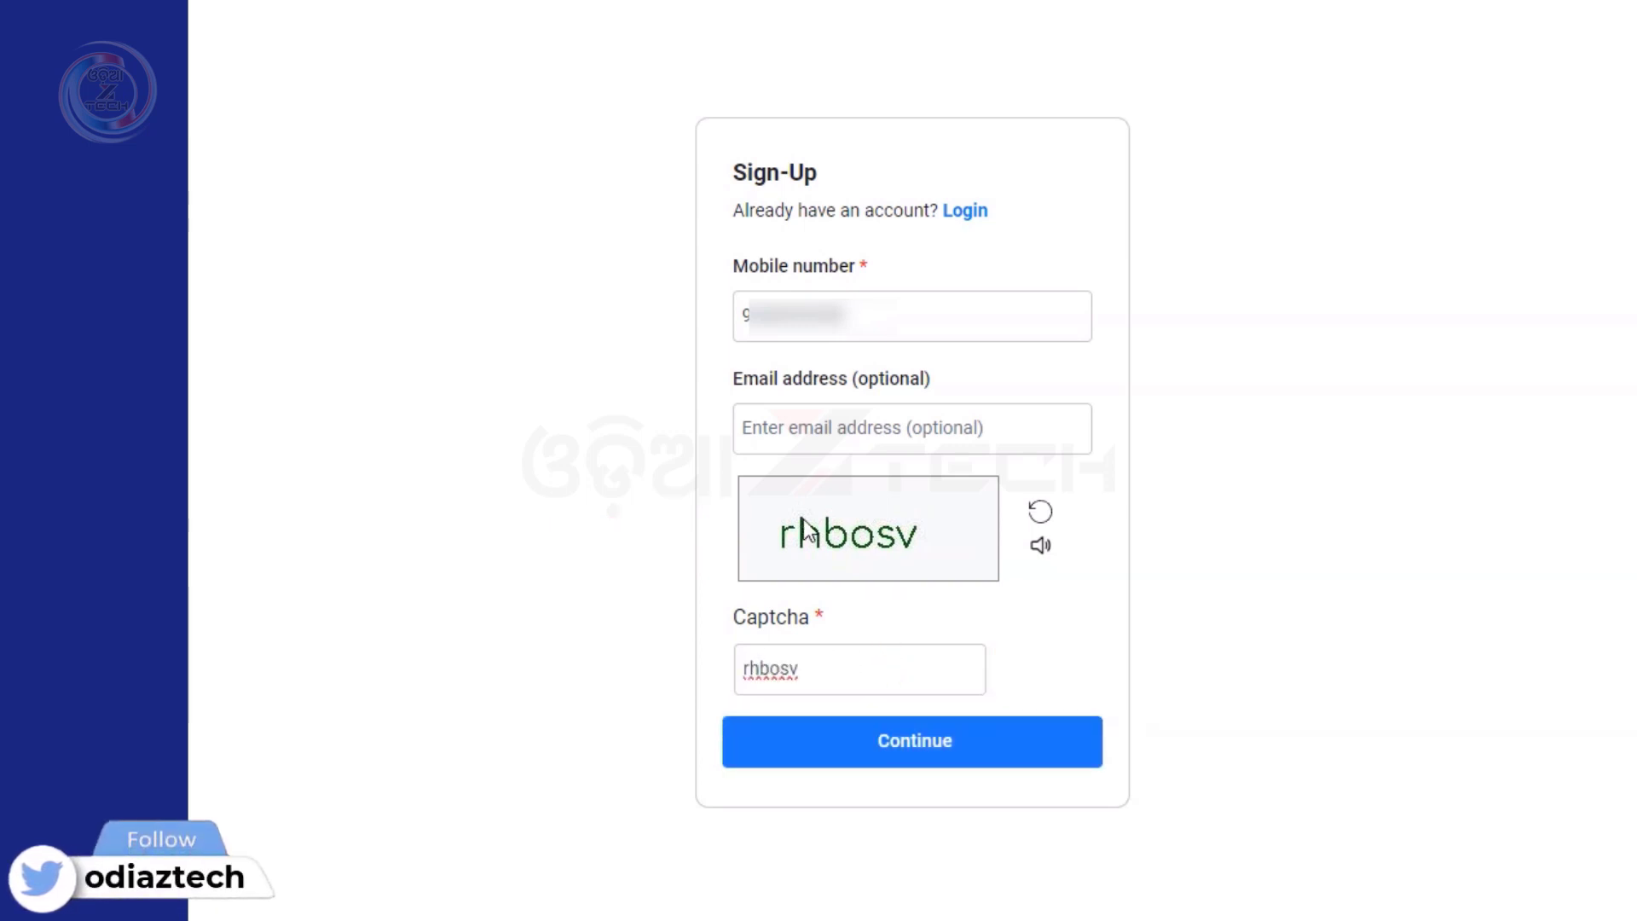
{"action": "left_click", "coordinate": [928, 759]}
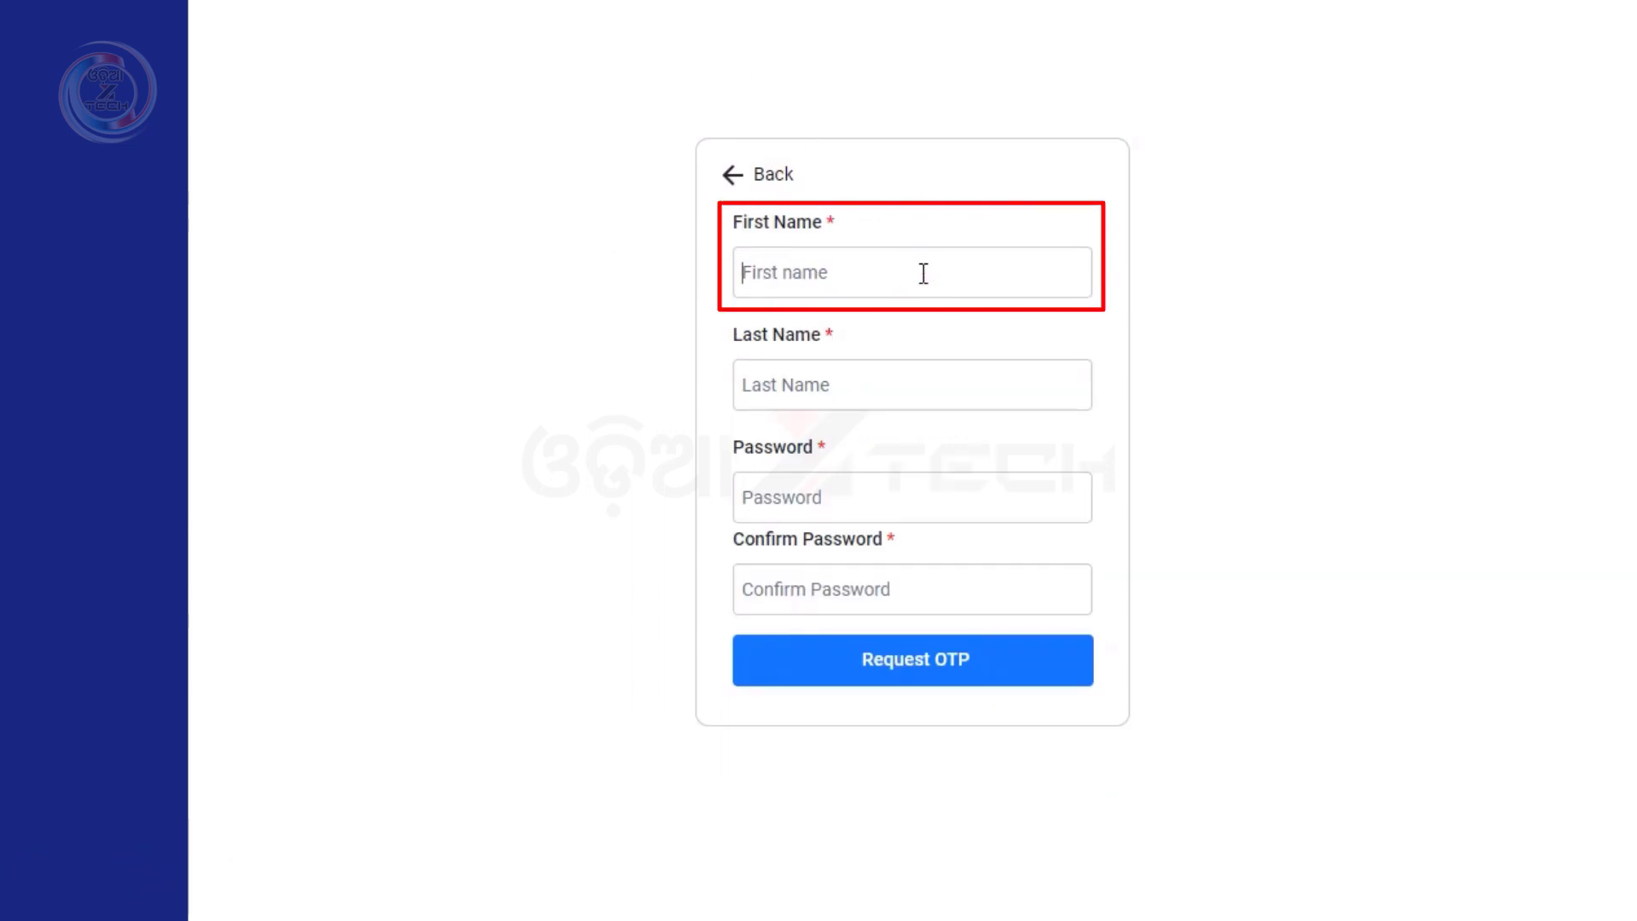
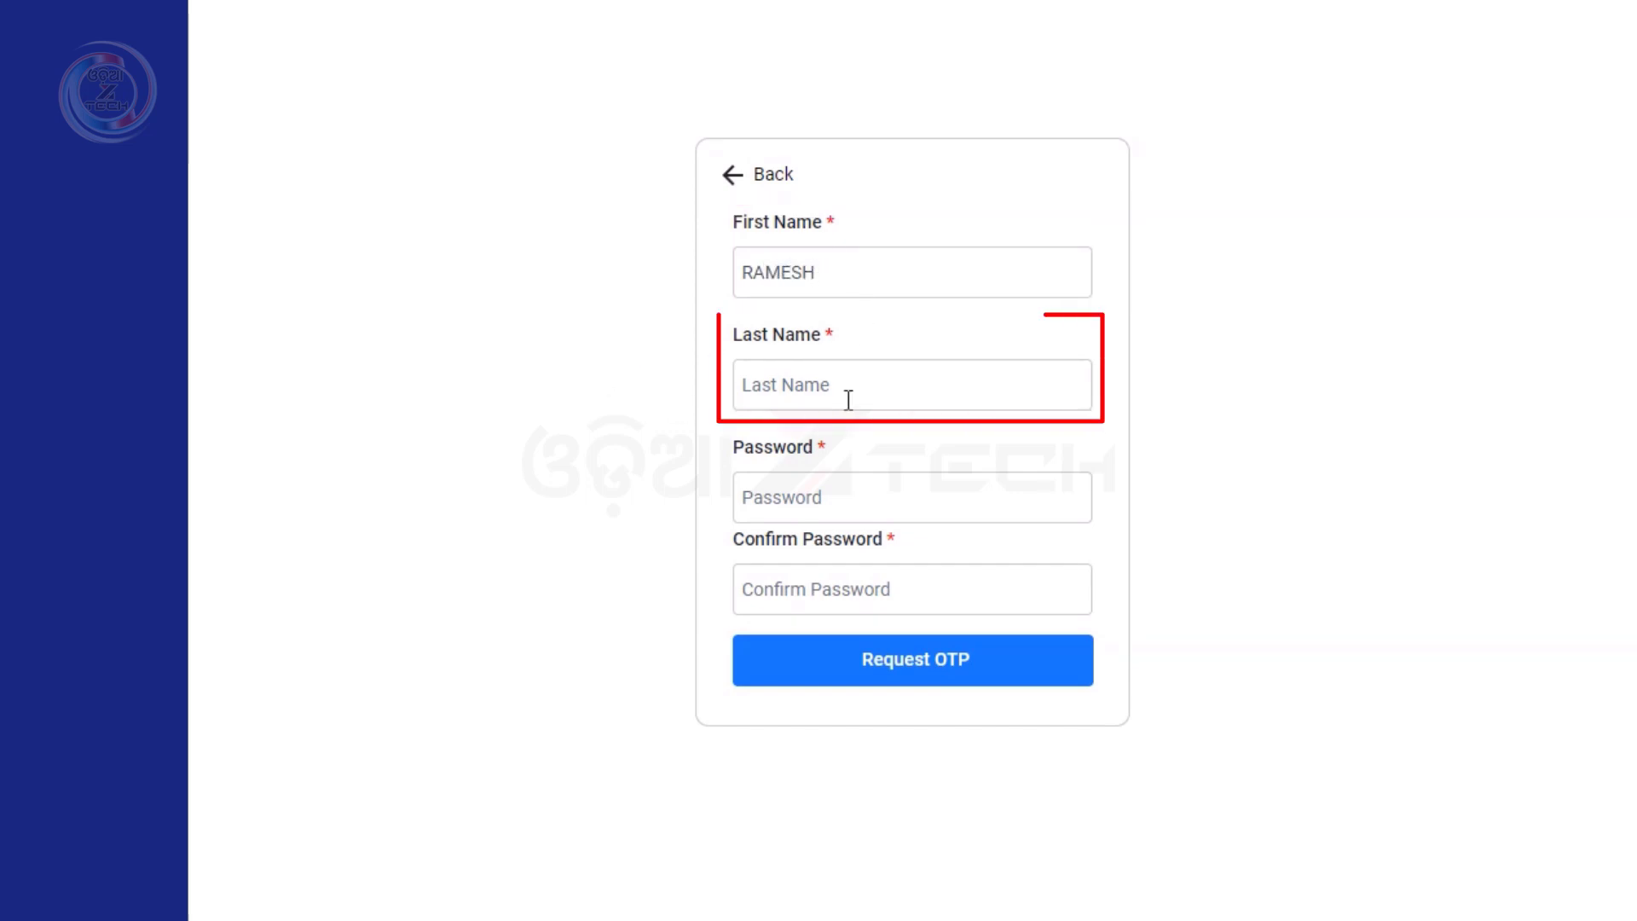
Enter the applicant's first and last name and set and confirm the account password.
{"action": "left_click", "coordinate": [916, 381]}
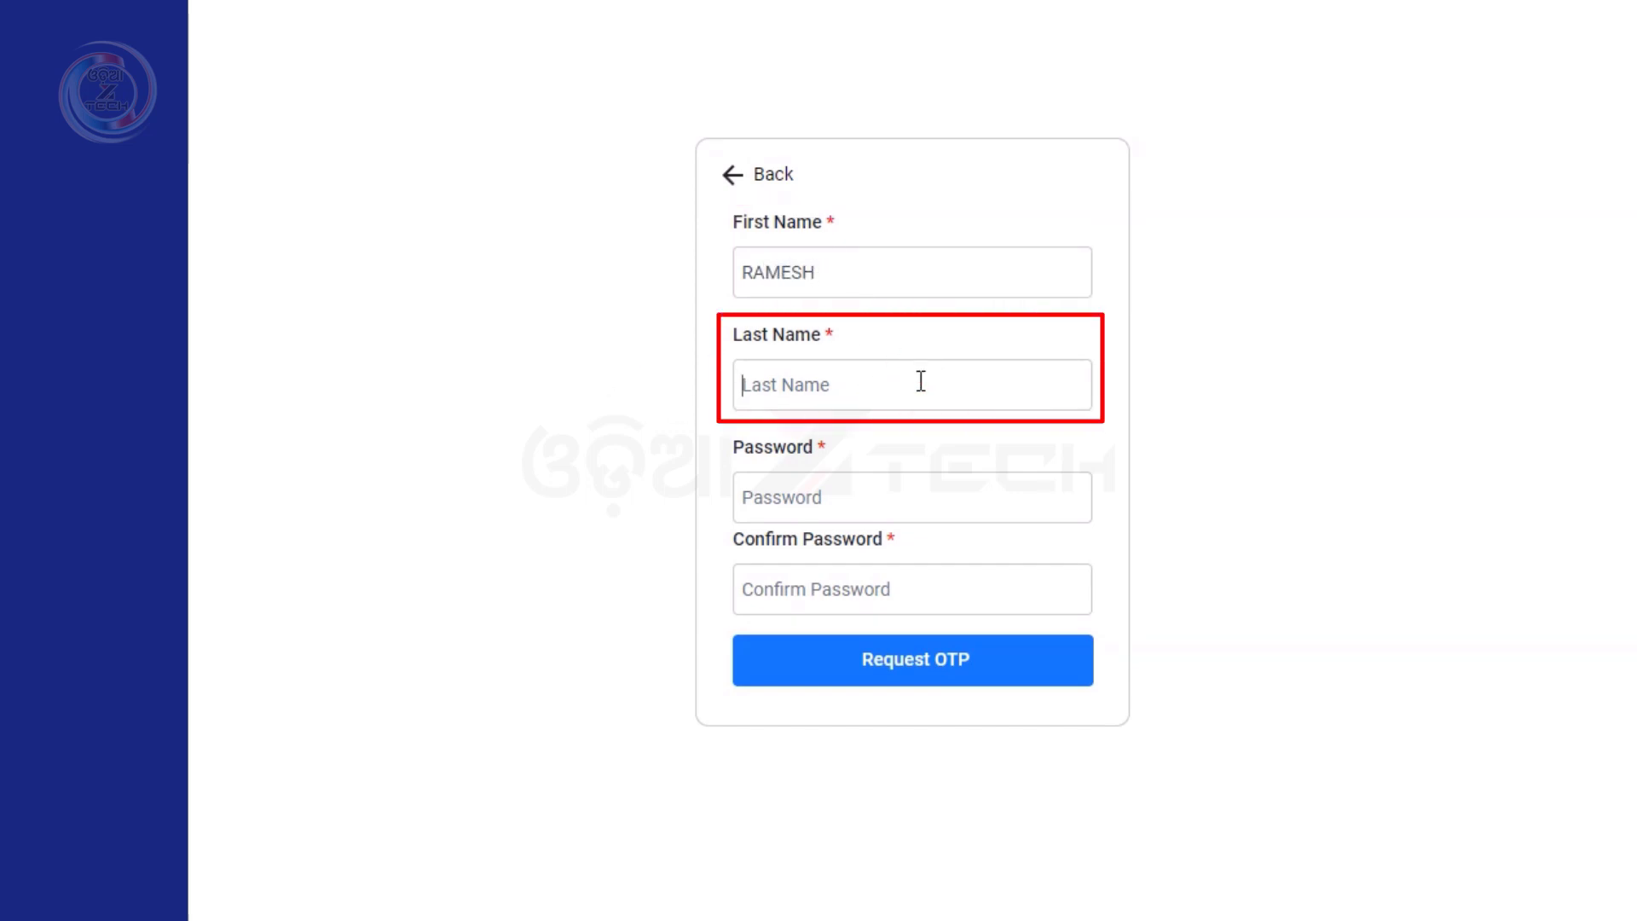
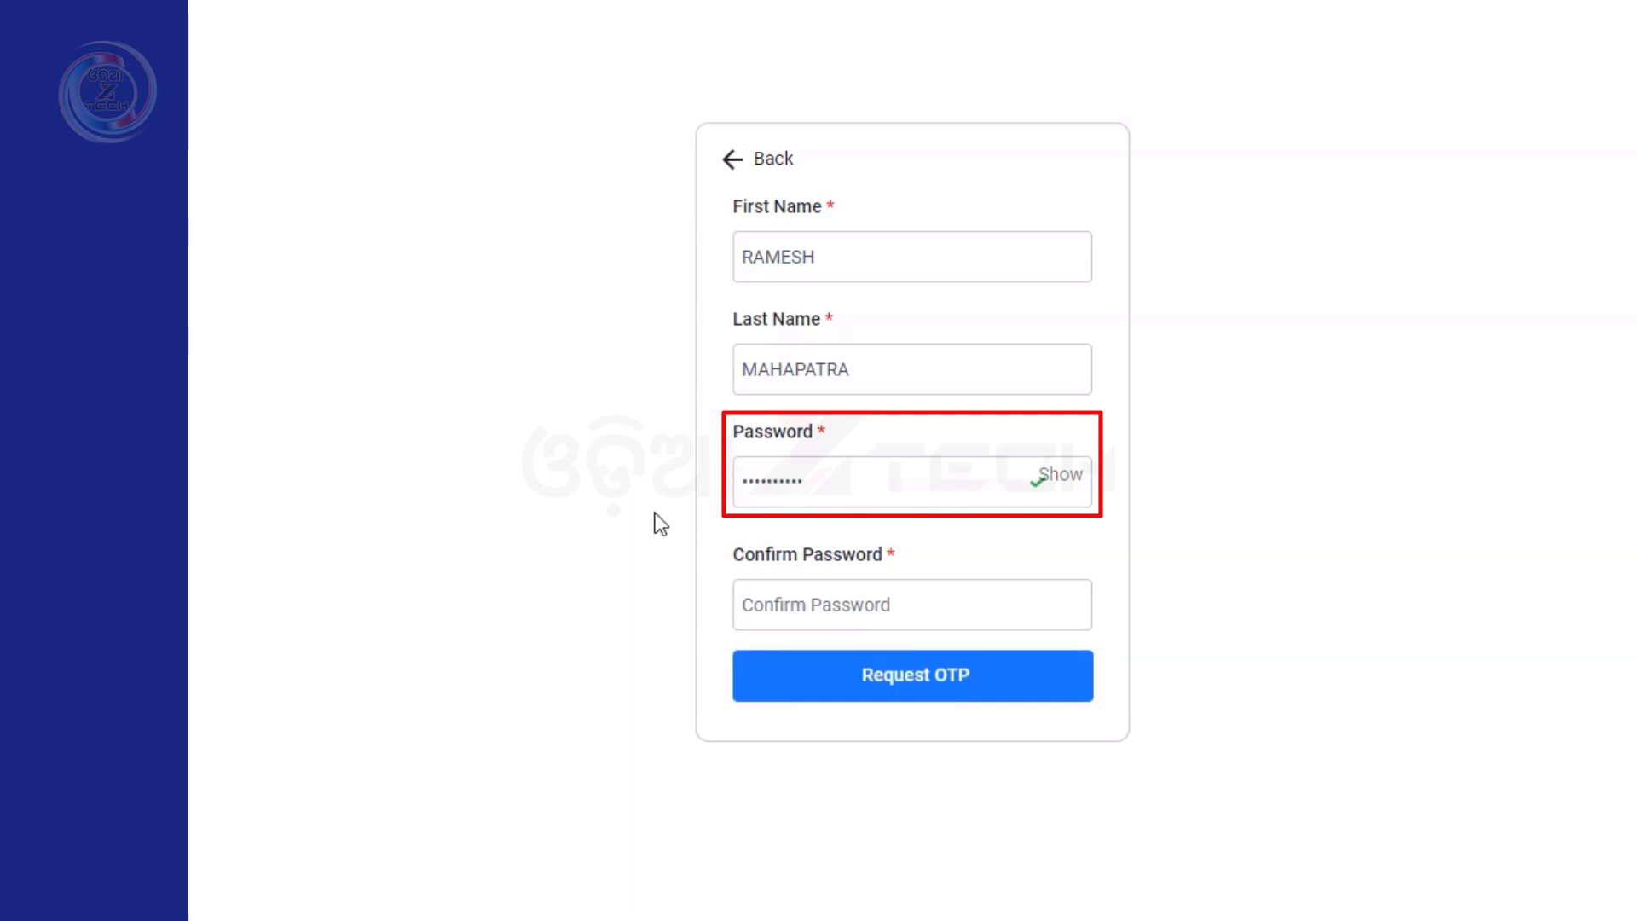
{"action": "left_click", "coordinate": [775, 598]}
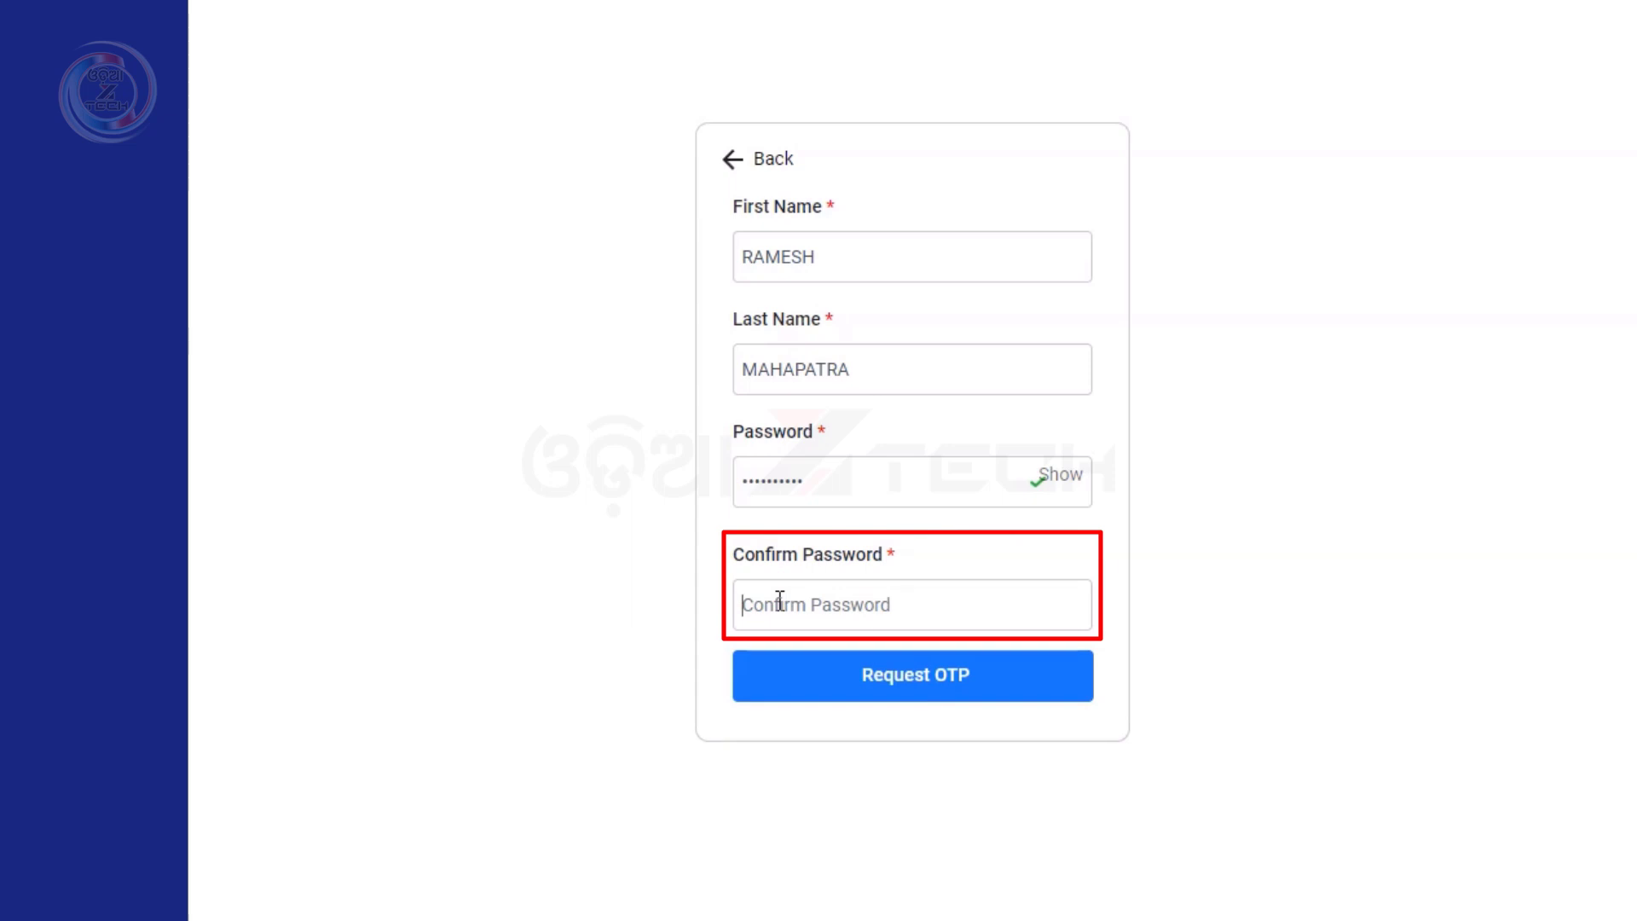
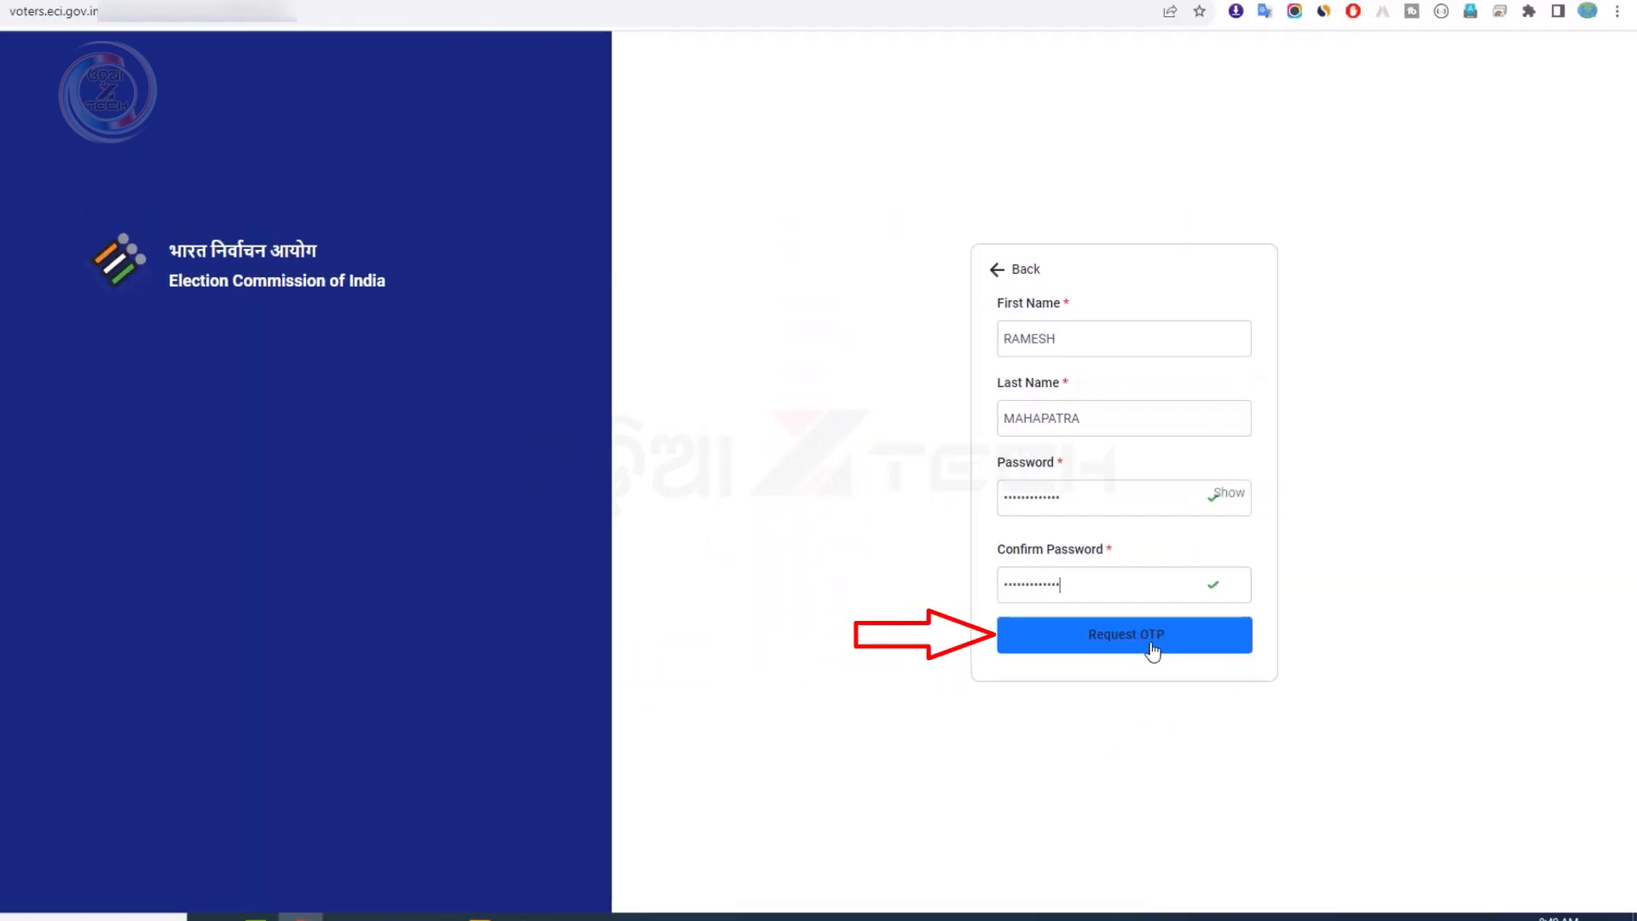
Request the sign-up OTP and enter the six-digit code received.
{"action": "left_click", "coordinate": [1187, 637]}
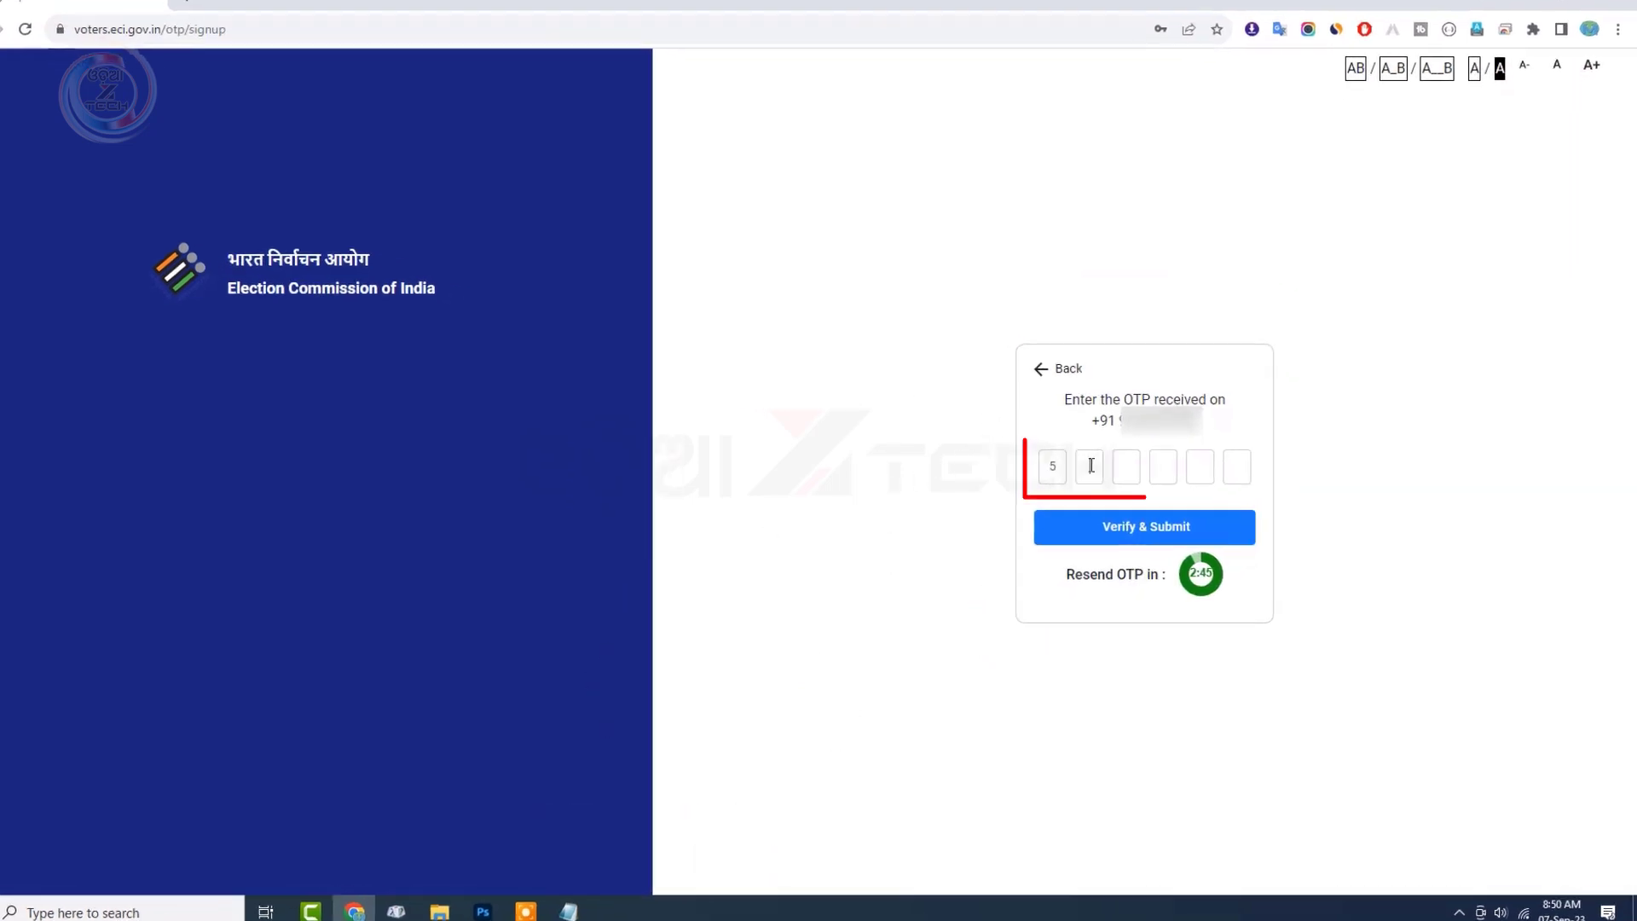
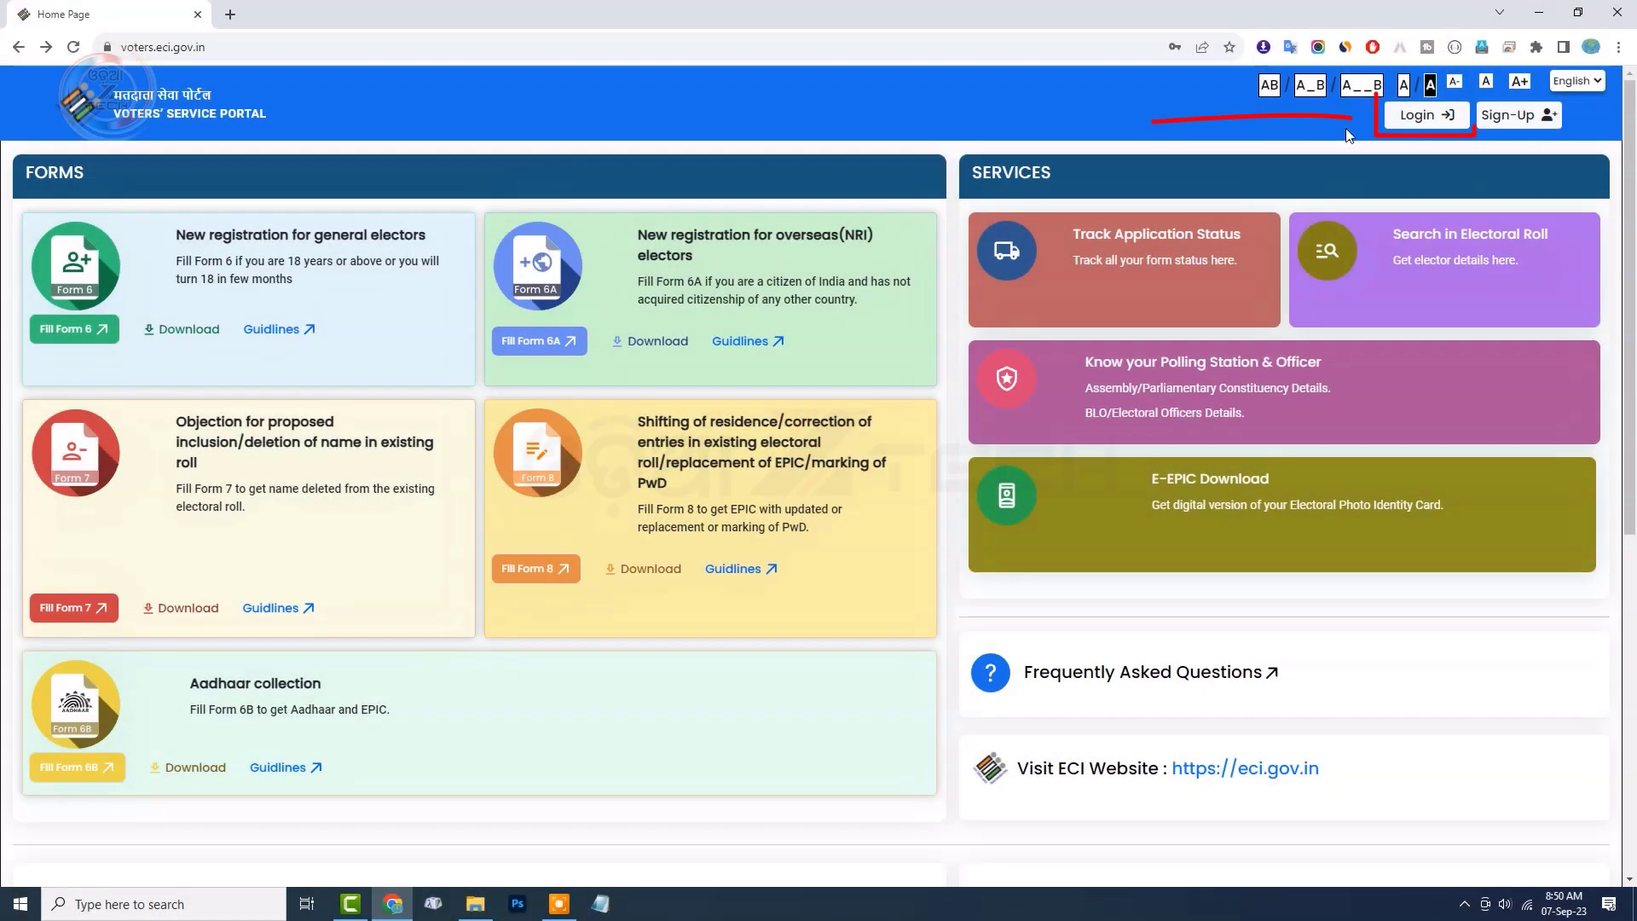
On the login page, enter the registered mobile number and captcha and request an OTP.
{"action": "left_click", "coordinate": [1428, 115]}
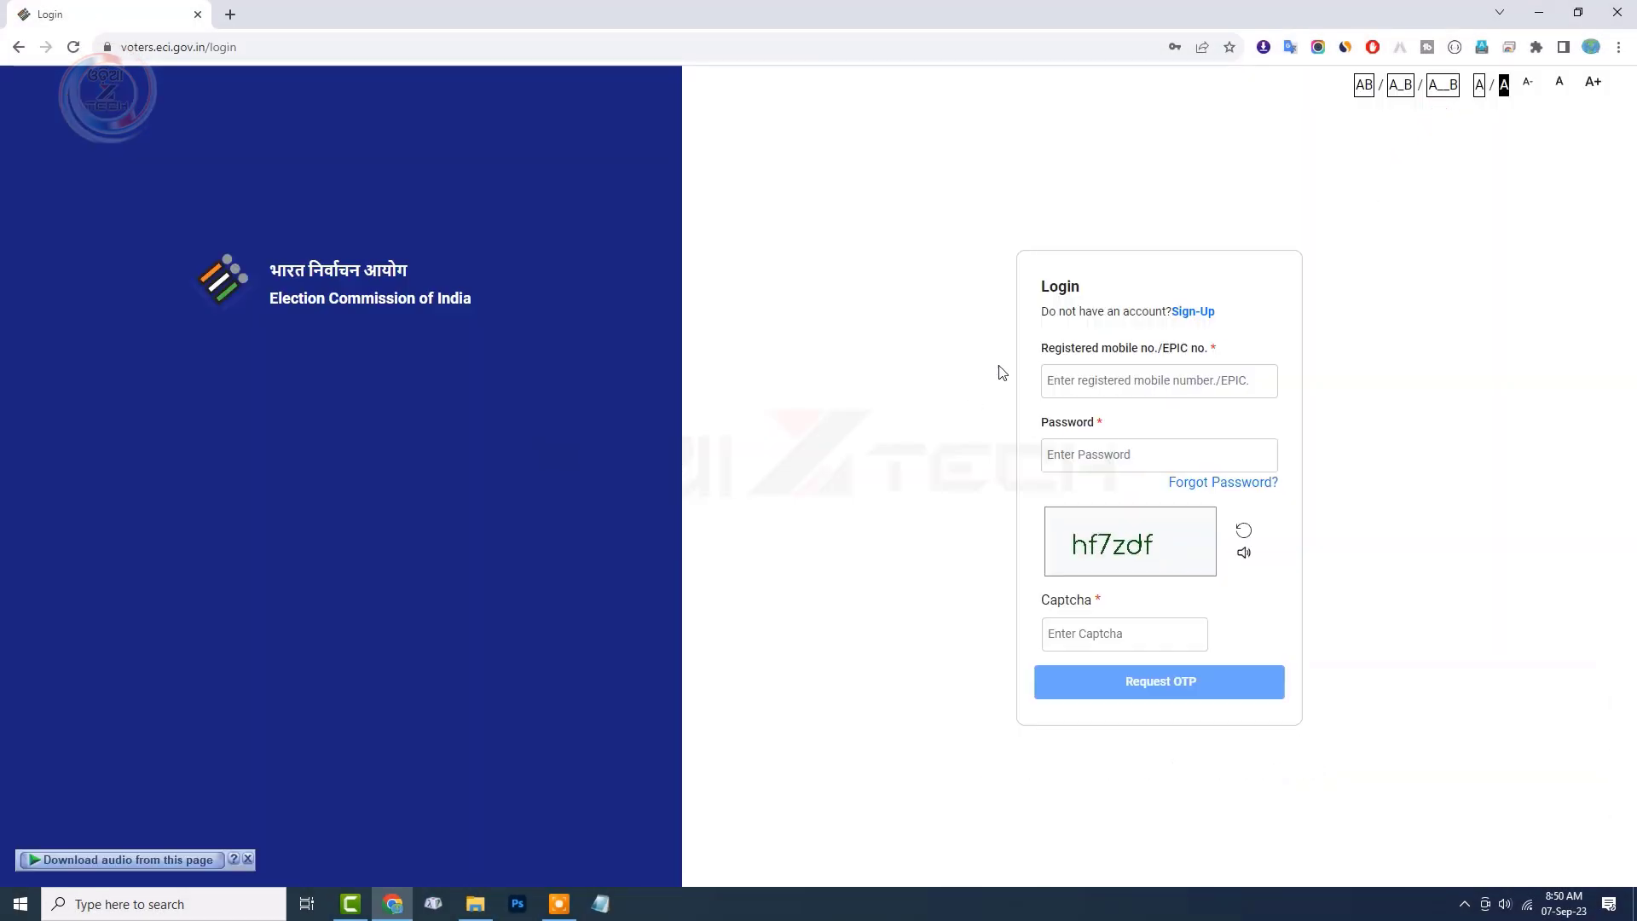
{"action": "left_click", "coordinate": [1081, 379]}
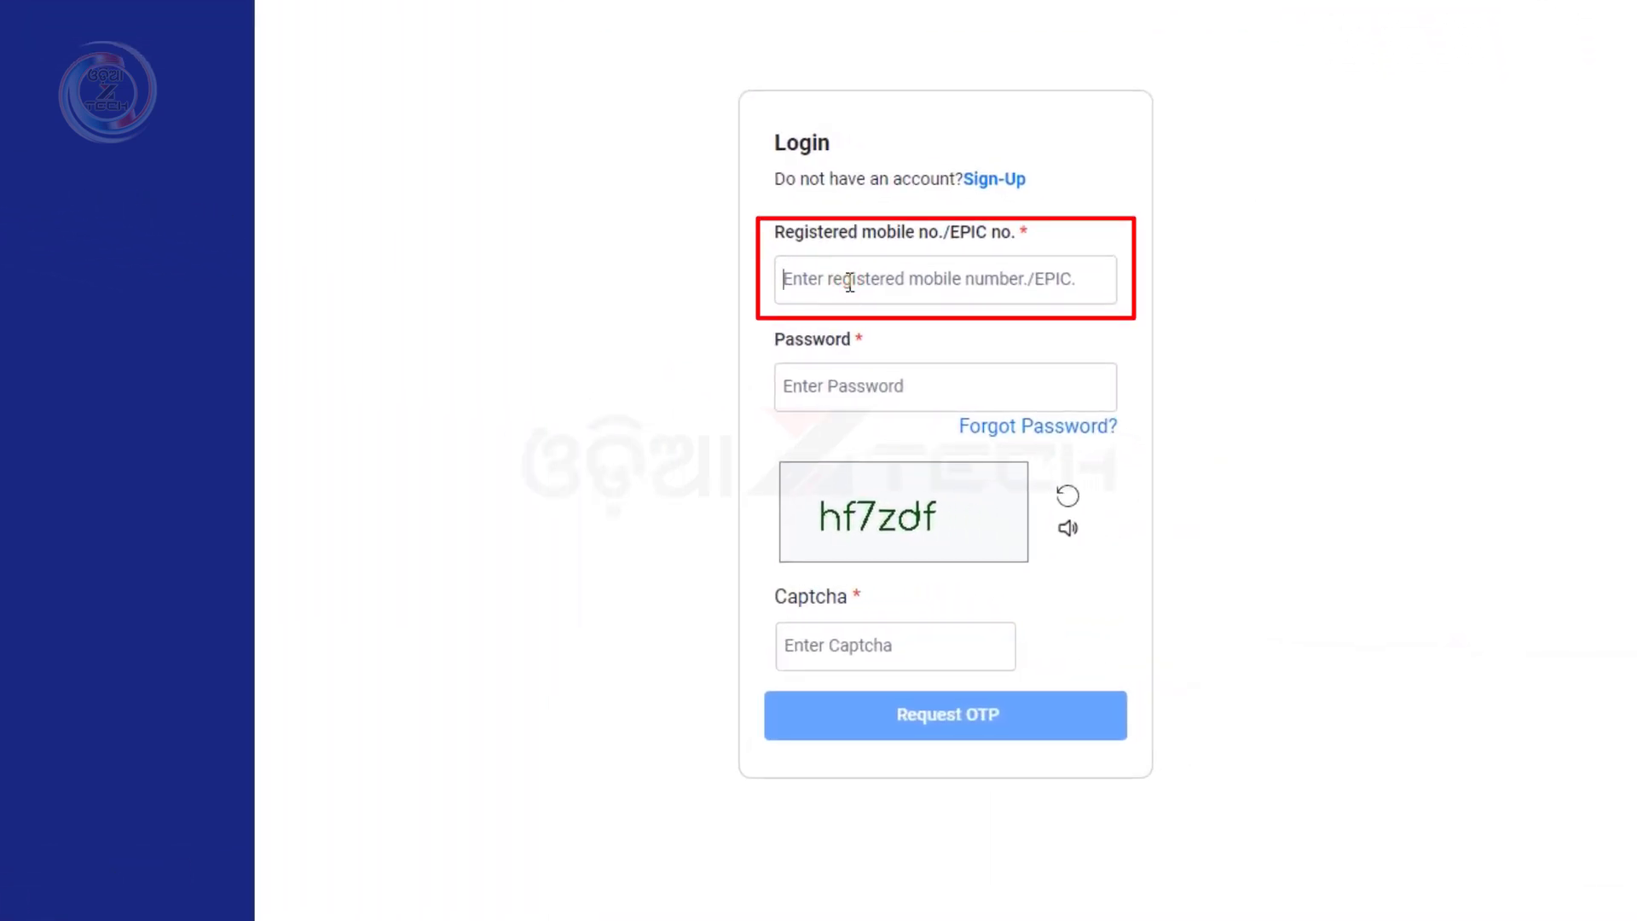
{"action": "type", "text": "90"}
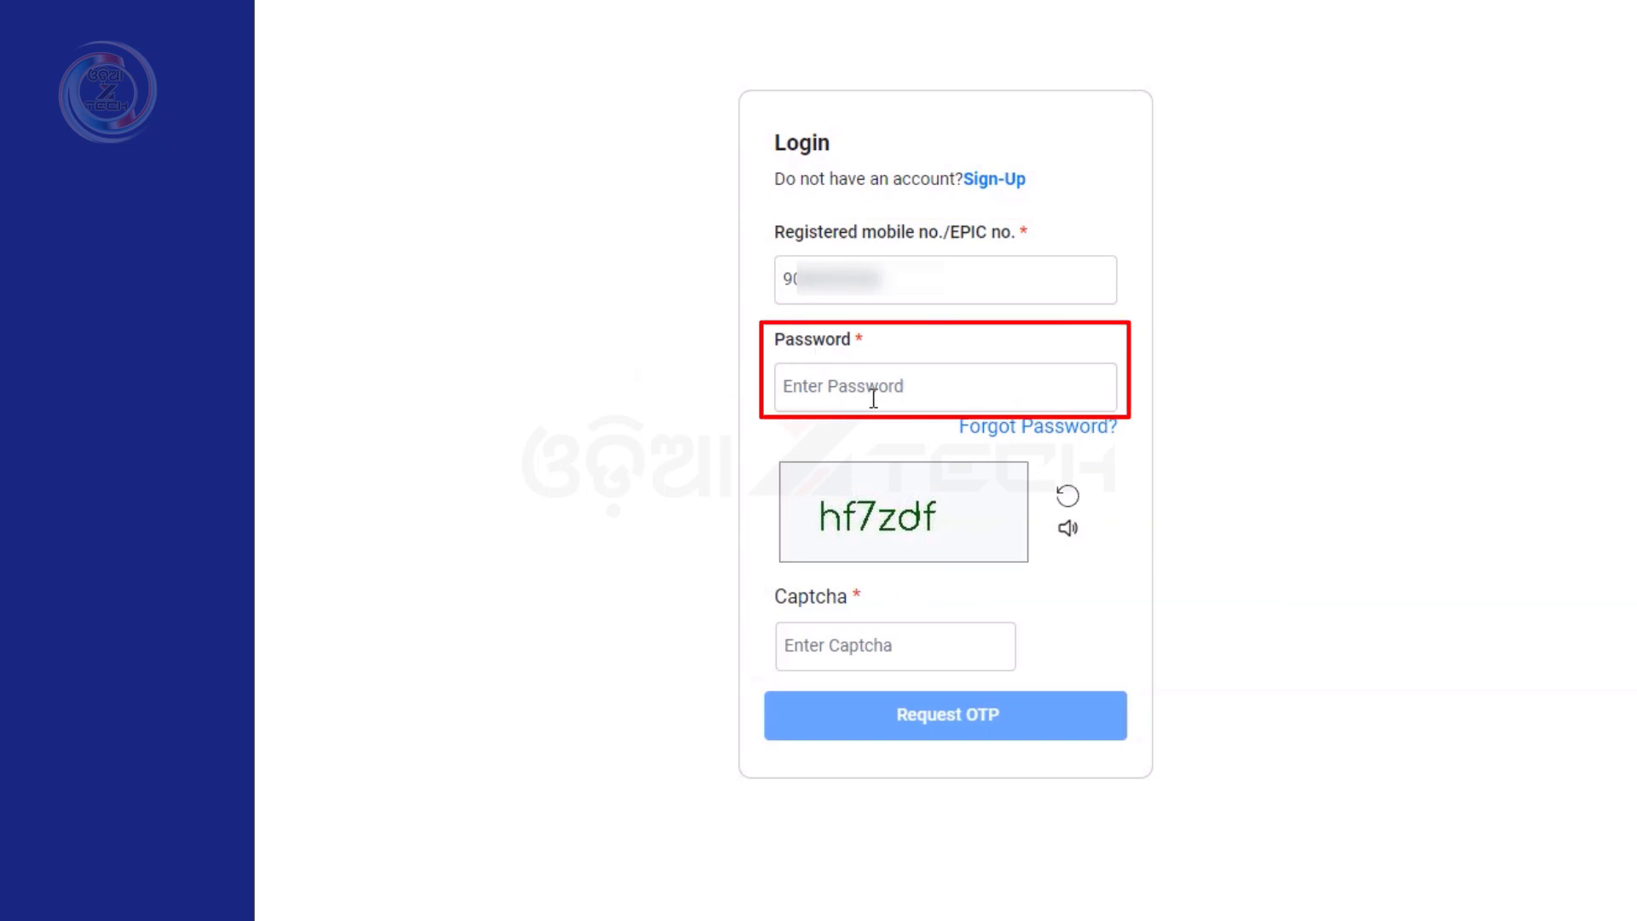
{"action": "type", "text": "************"}
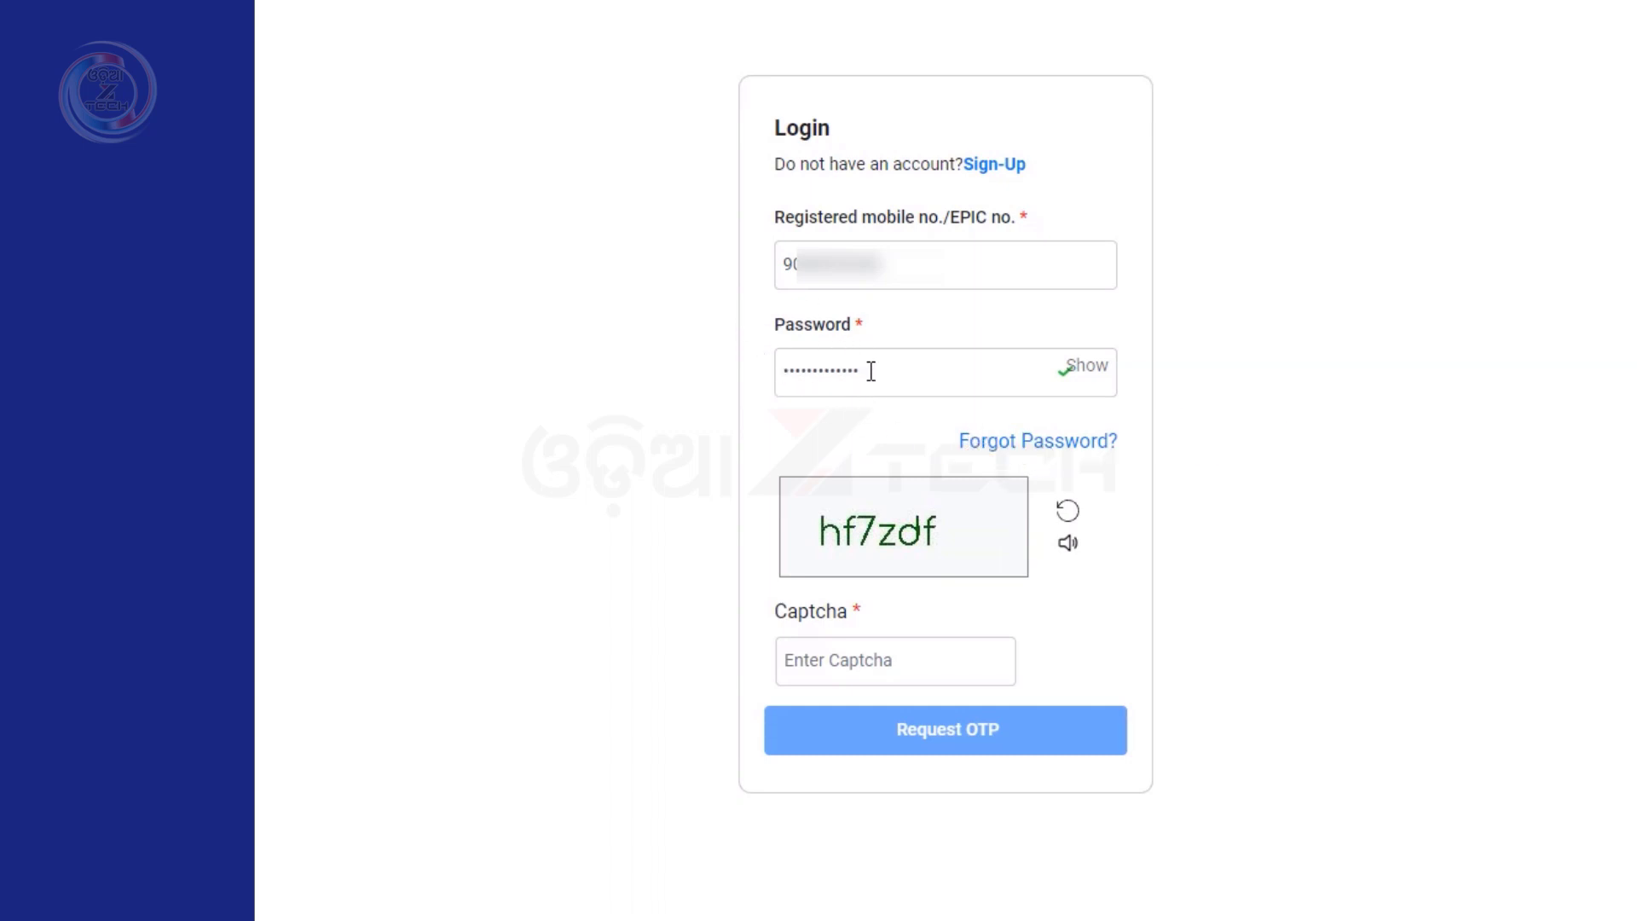
{"action": "left_click", "coordinate": [850, 652]}
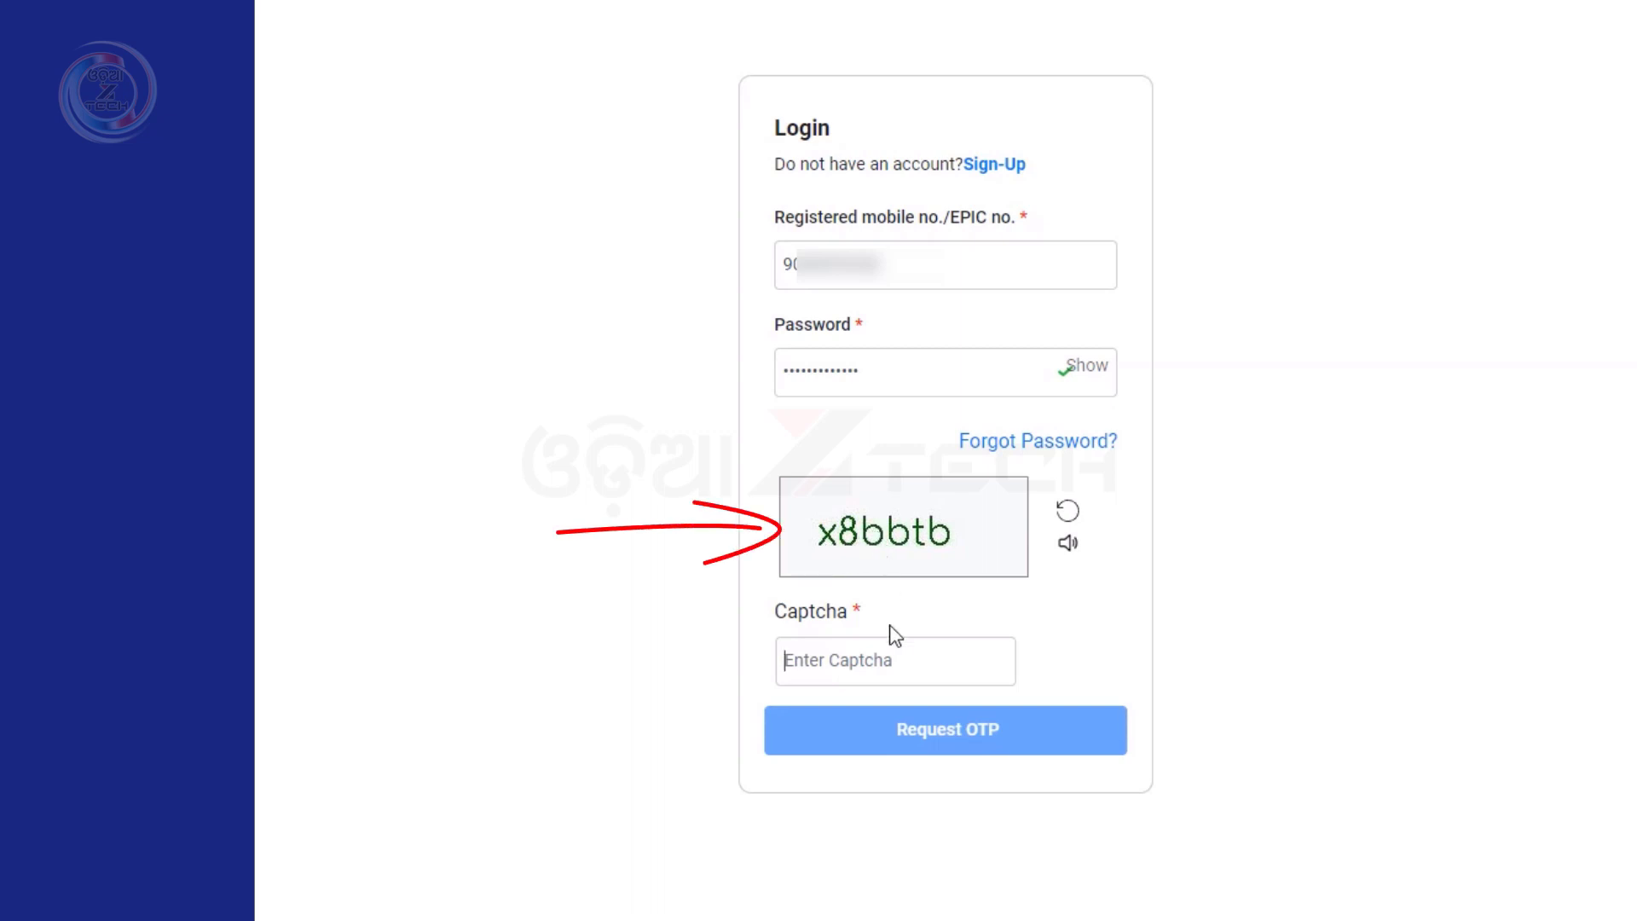
{"action": "type", "text": "x"}
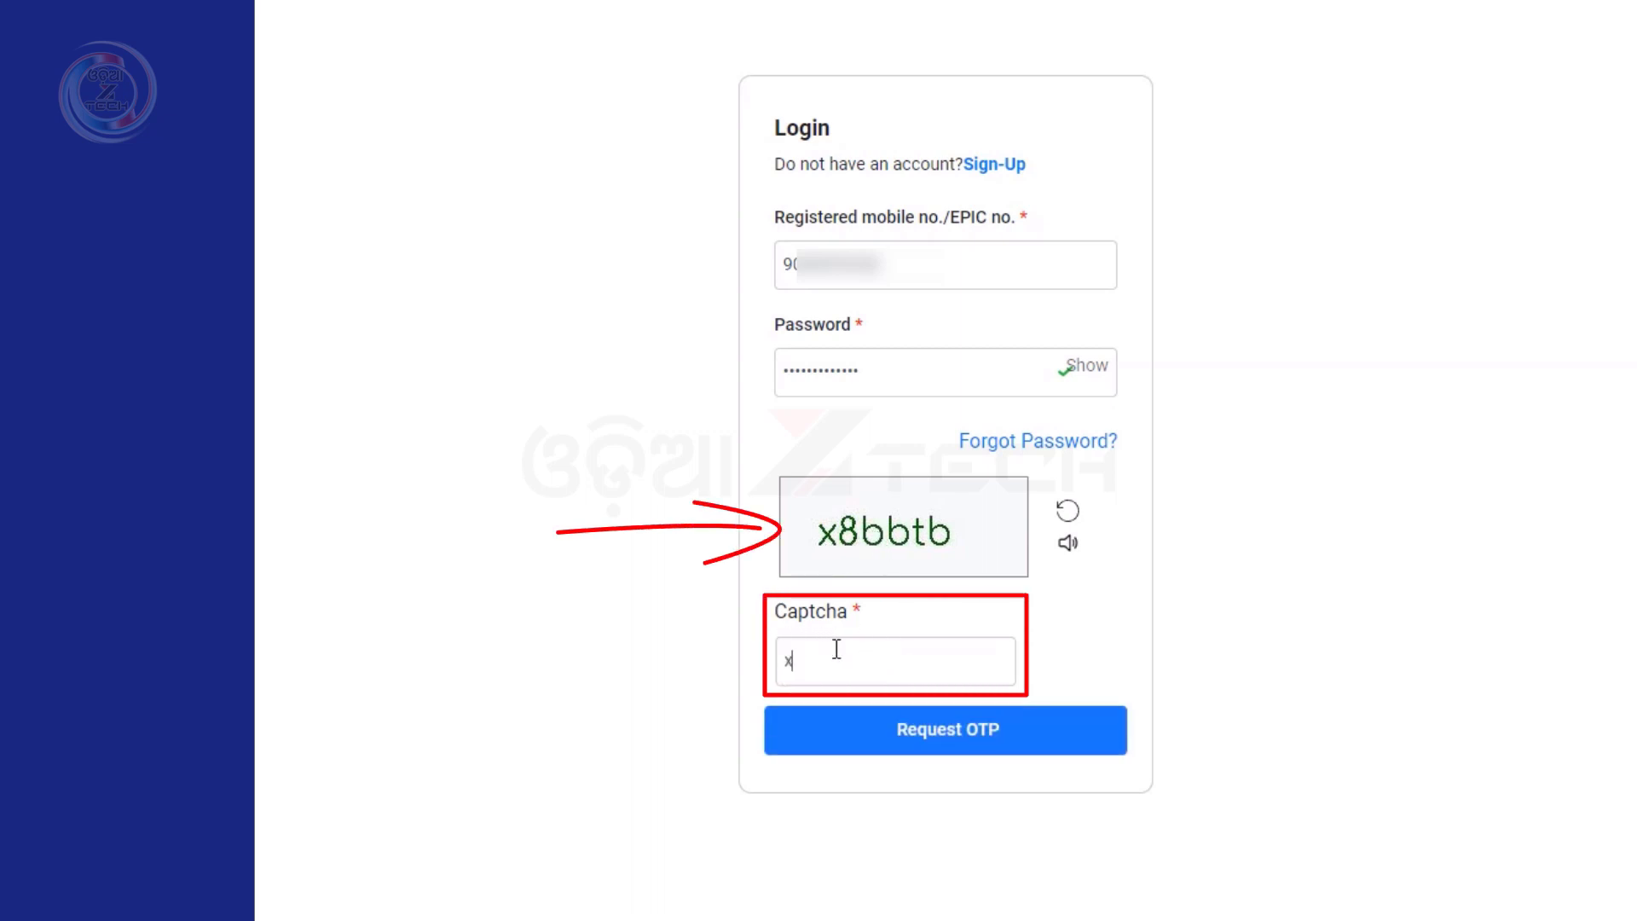
{"action": "type", "text": "8bbtb"}
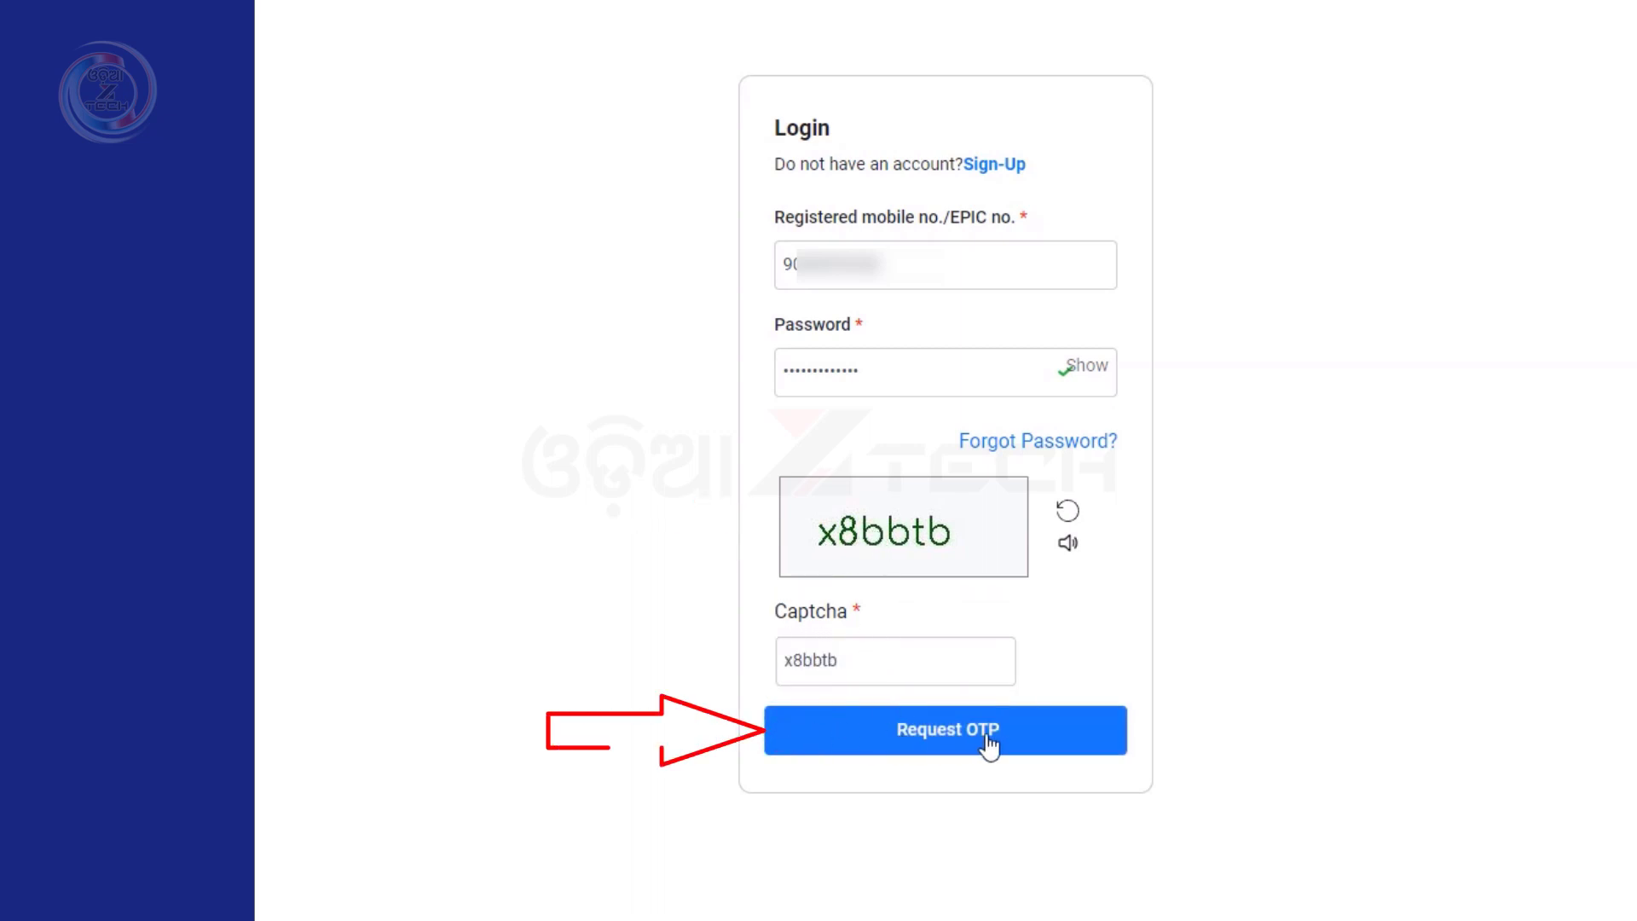
{"action": "left_click", "coordinate": [915, 732]}
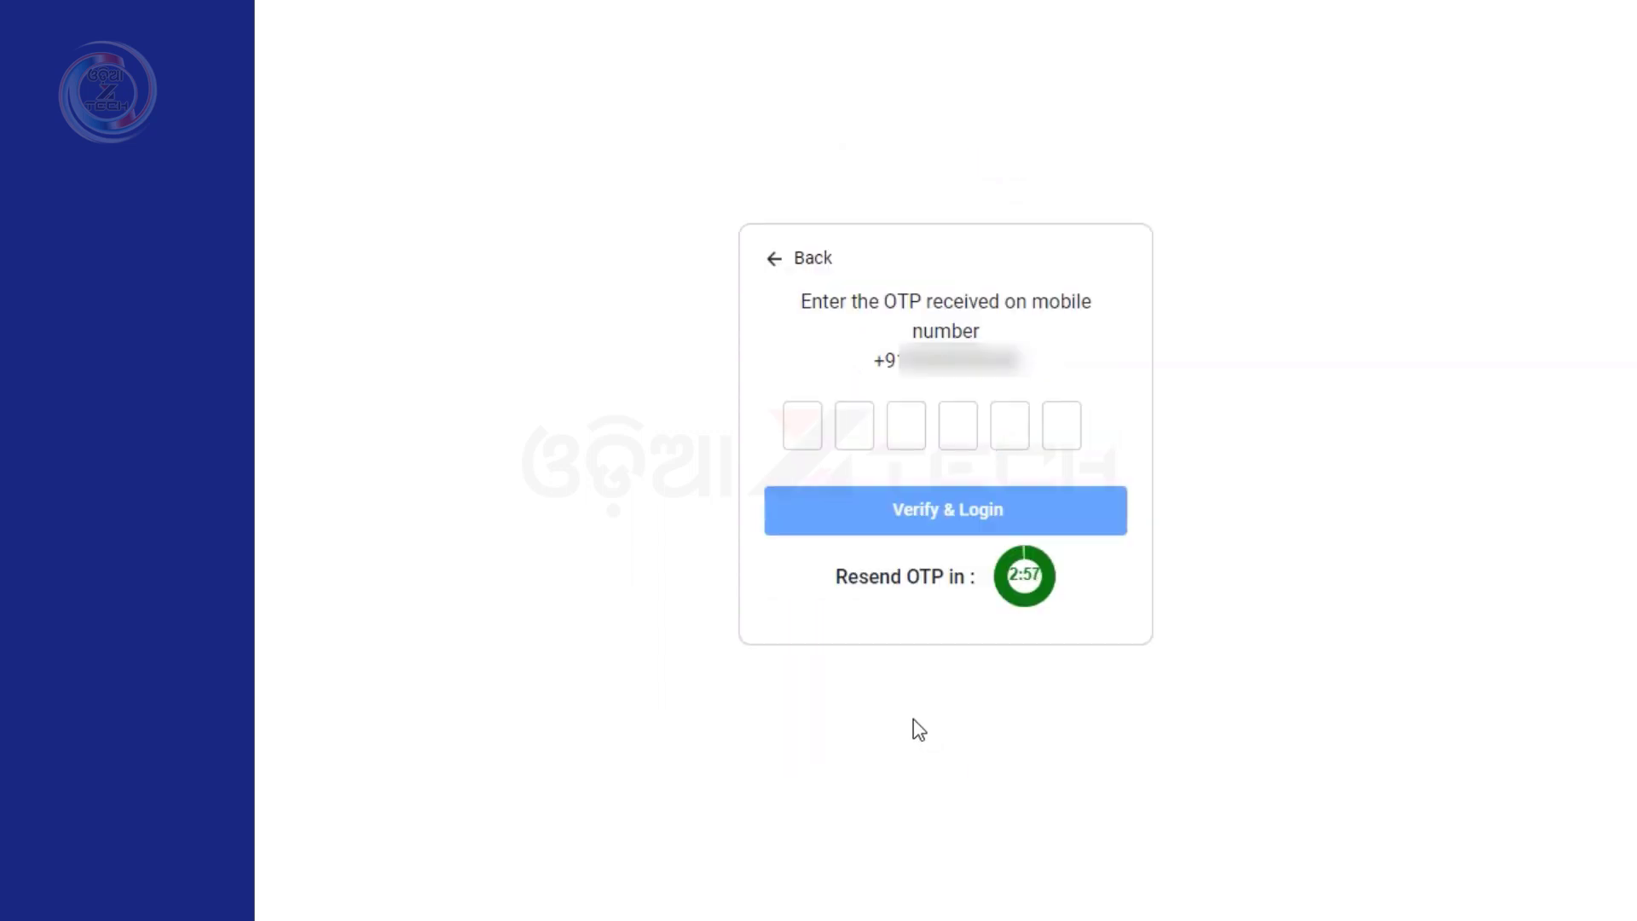
Enter the six-digit login OTP and verify to sign in.
{"action": "left_click", "coordinate": [801, 433]}
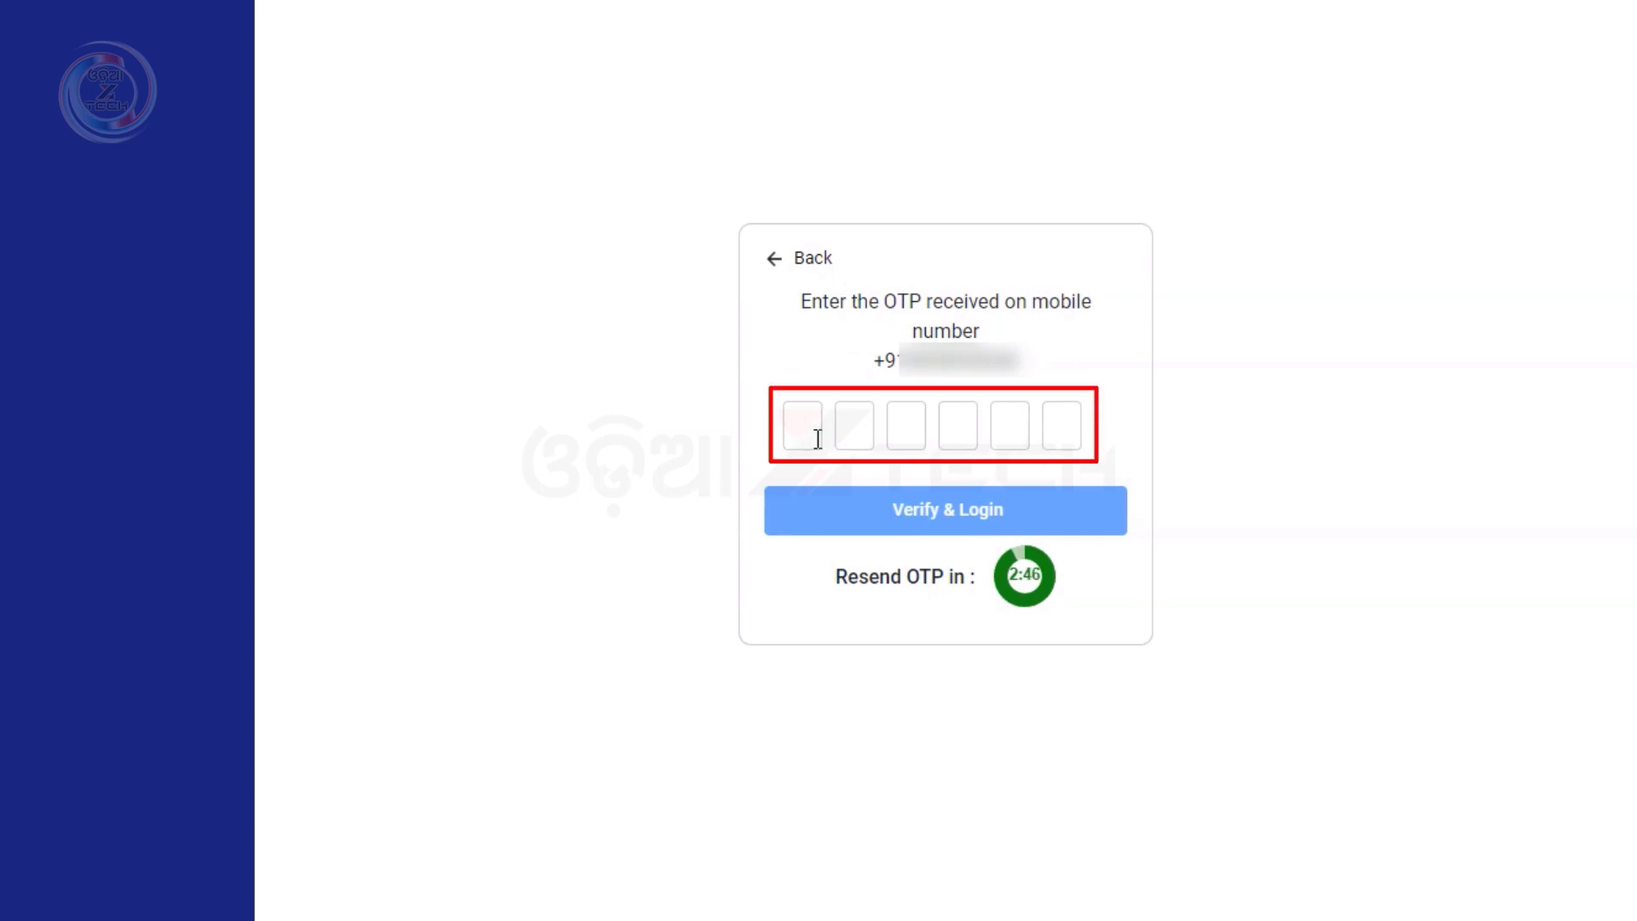
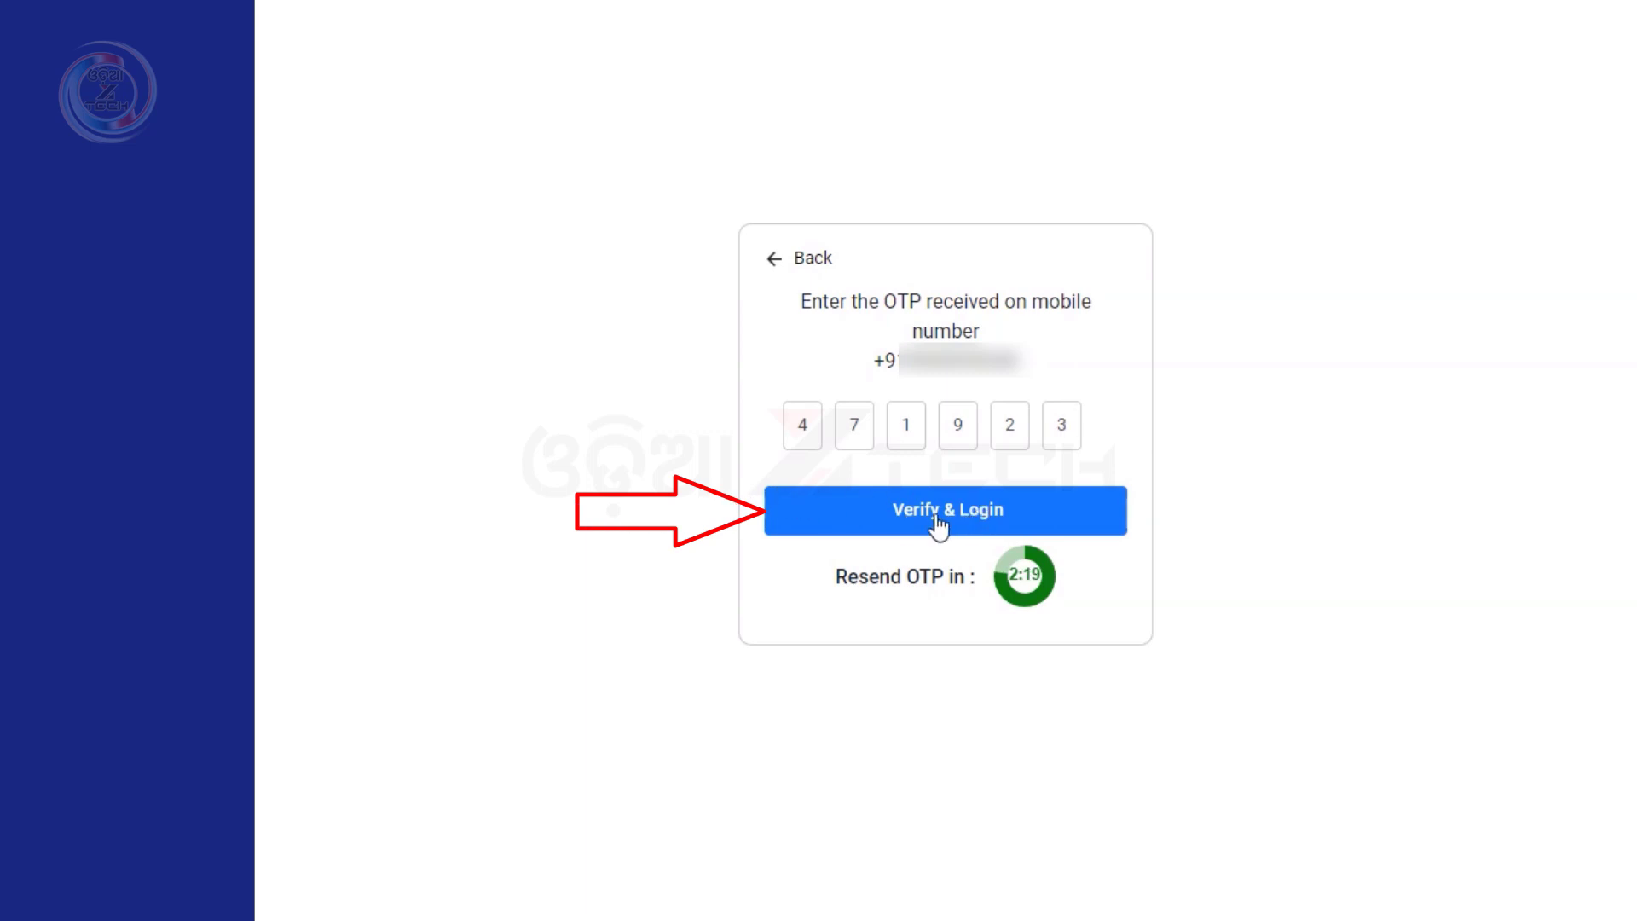
{"action": "left_click", "coordinate": [938, 511]}
{"action": "left_click", "coordinate": [1537, 119]}
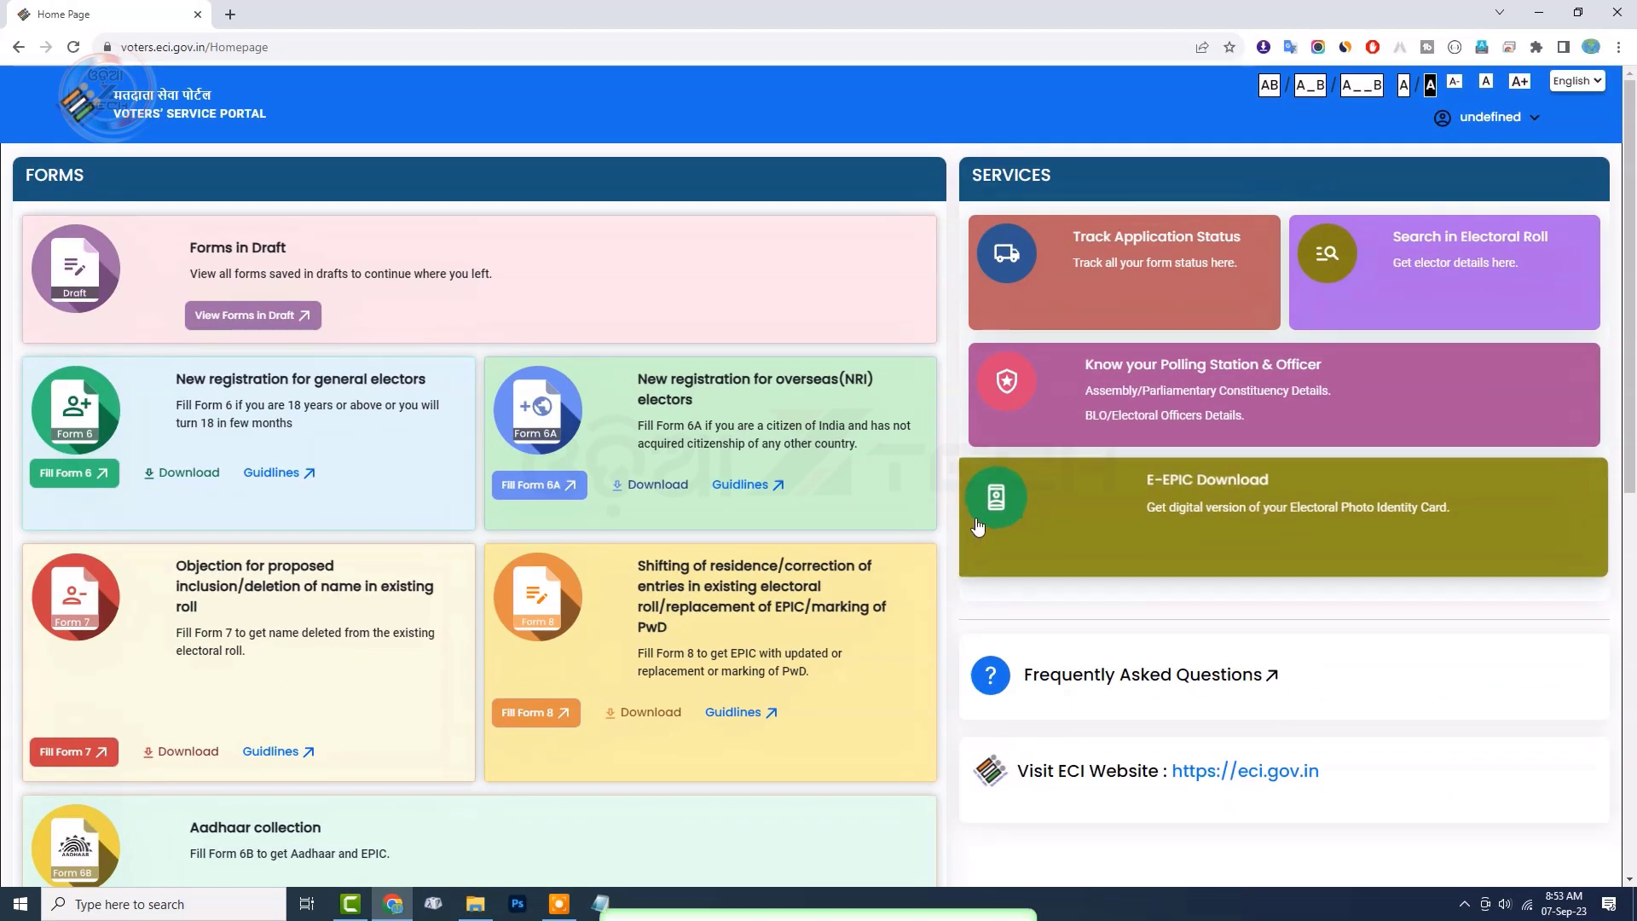
Start Form 8 as an Other elector application and search by the elector's EPIC number.
{"action": "scroll", "coordinate": [767, 597], "scroll_direction": "down", "scroll_amount": 3}
{"action": "scroll", "coordinate": [1037, 631], "scroll_direction": "up", "scroll_amount": 3}
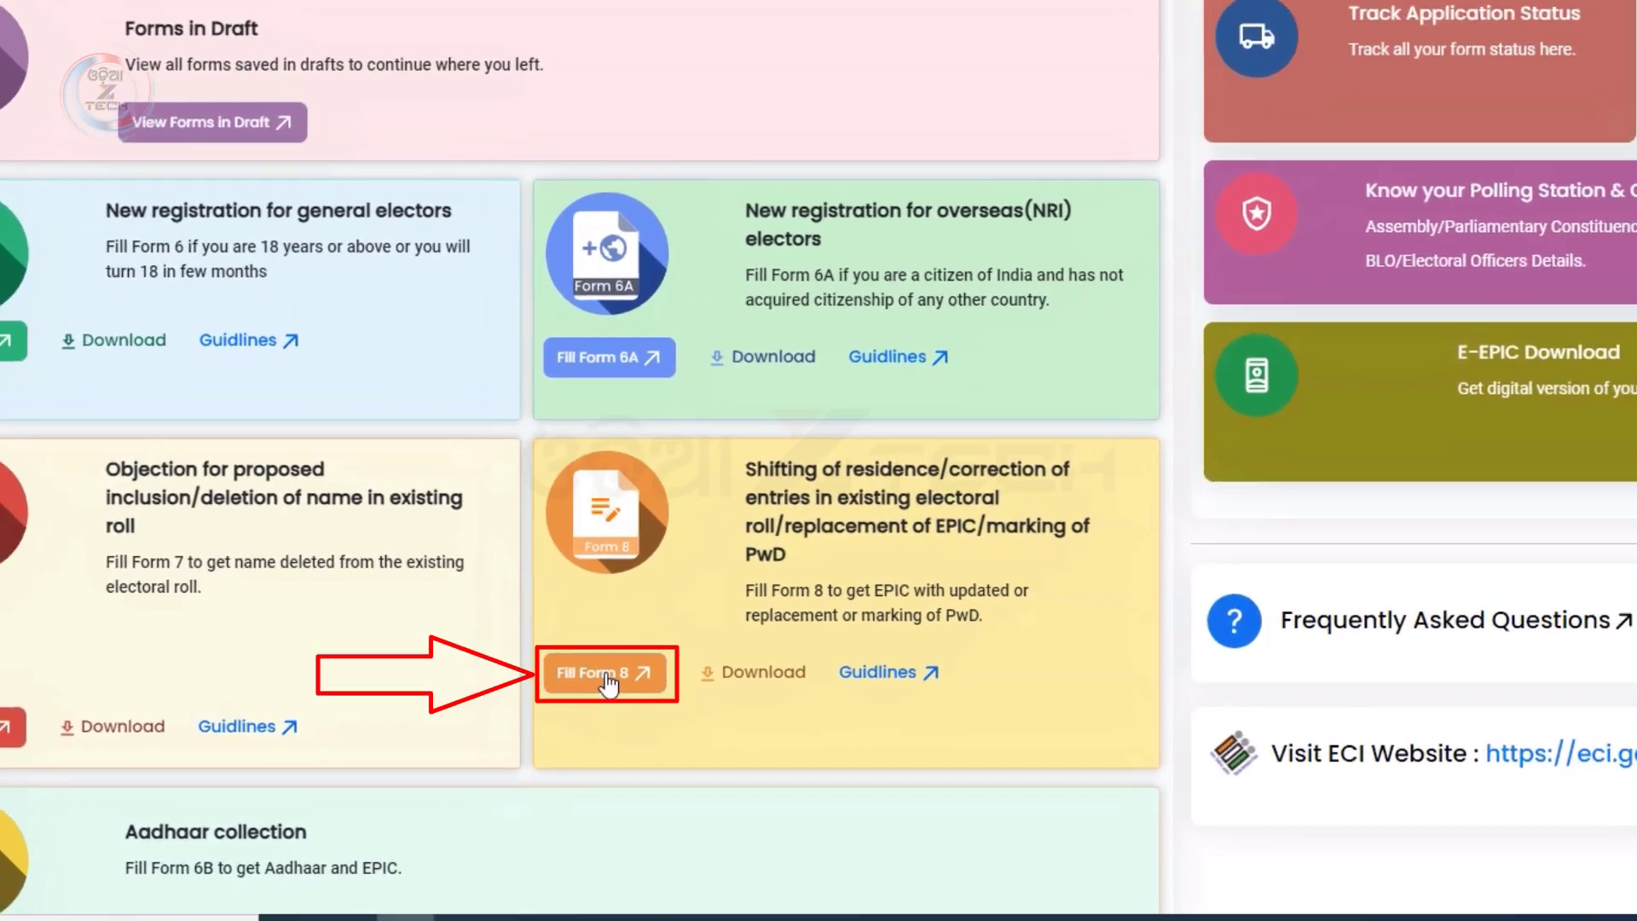
{"action": "left_click", "coordinate": [539, 711]}
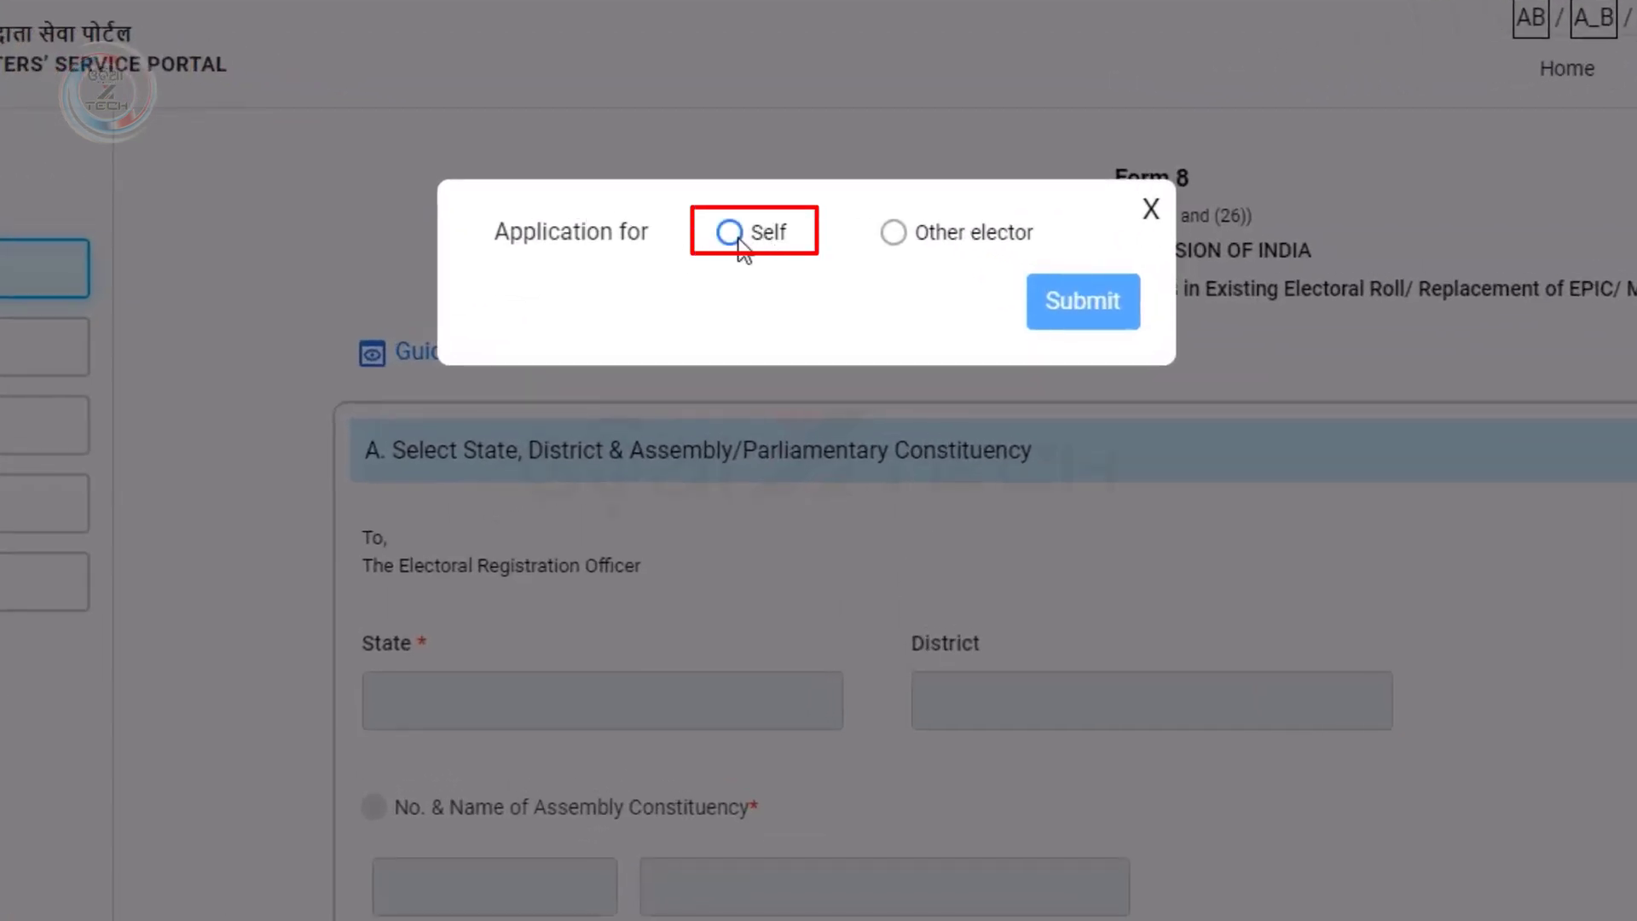
{"action": "left_click", "coordinate": [728, 237]}
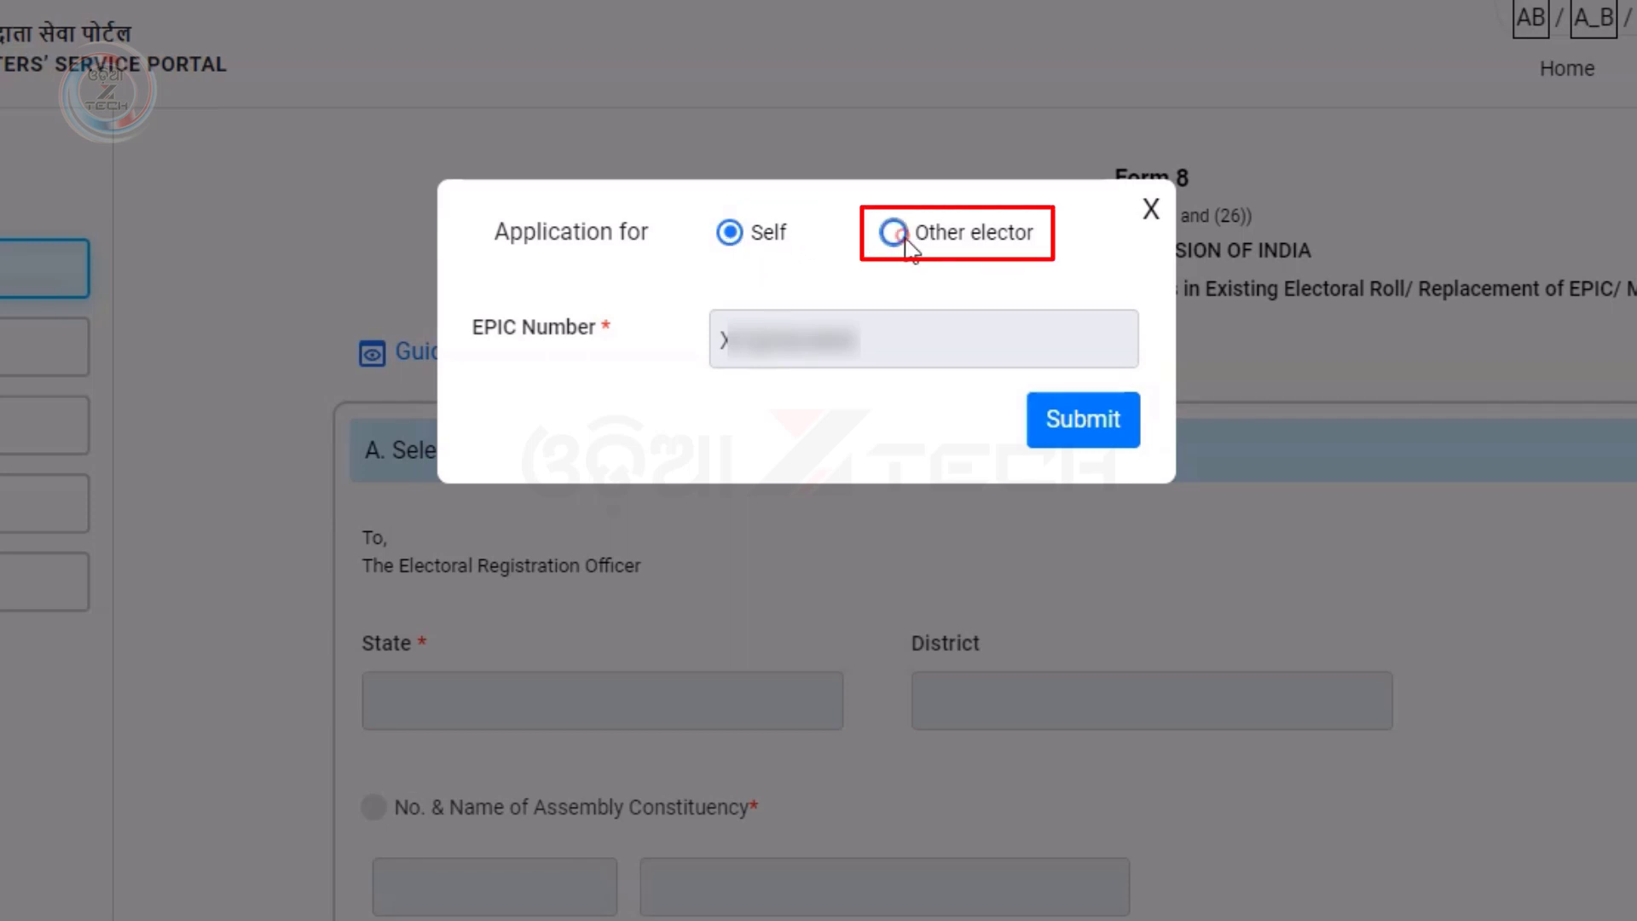
{"action": "left_click", "coordinate": [893, 236]}
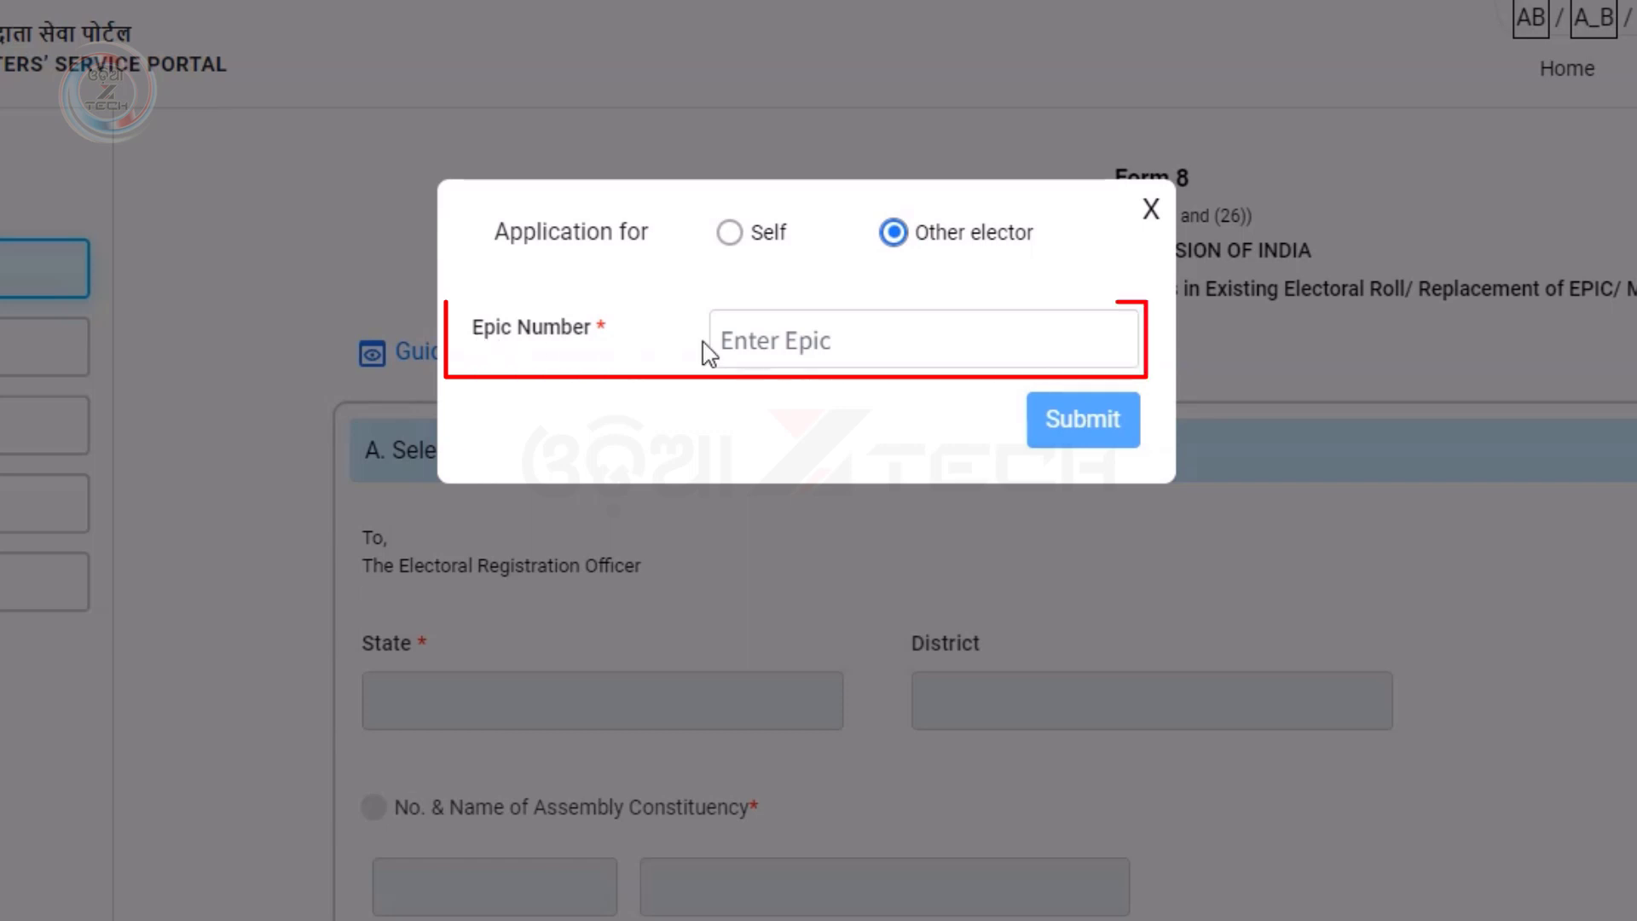
{"action": "left_click", "coordinate": [842, 348]}
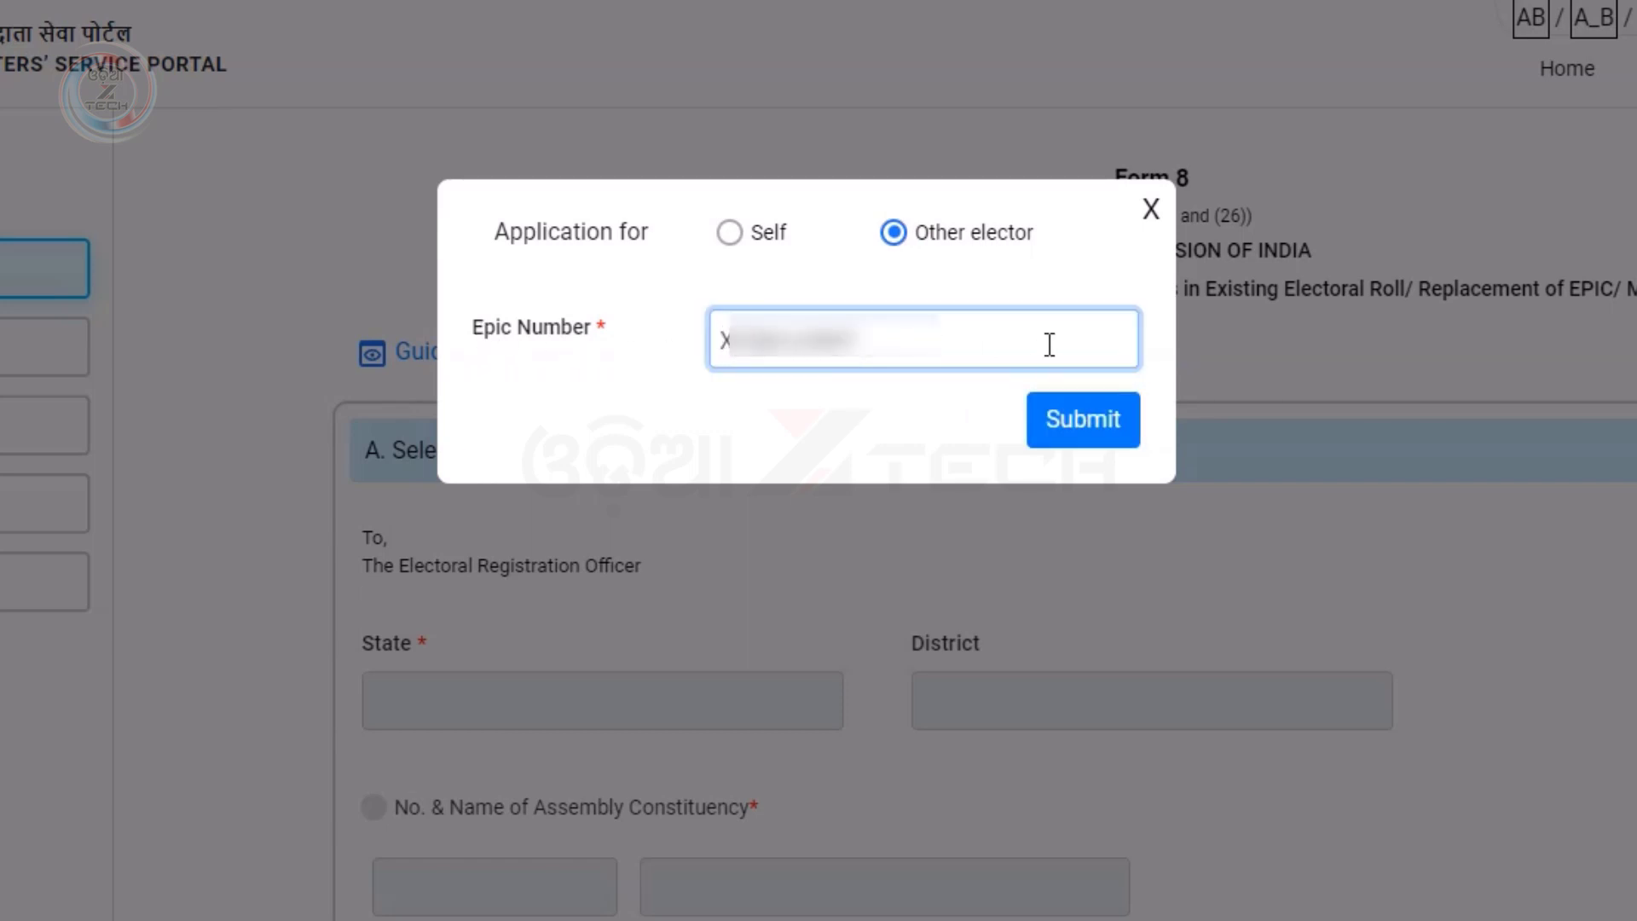
{"action": "left_click", "coordinate": [1091, 431]}
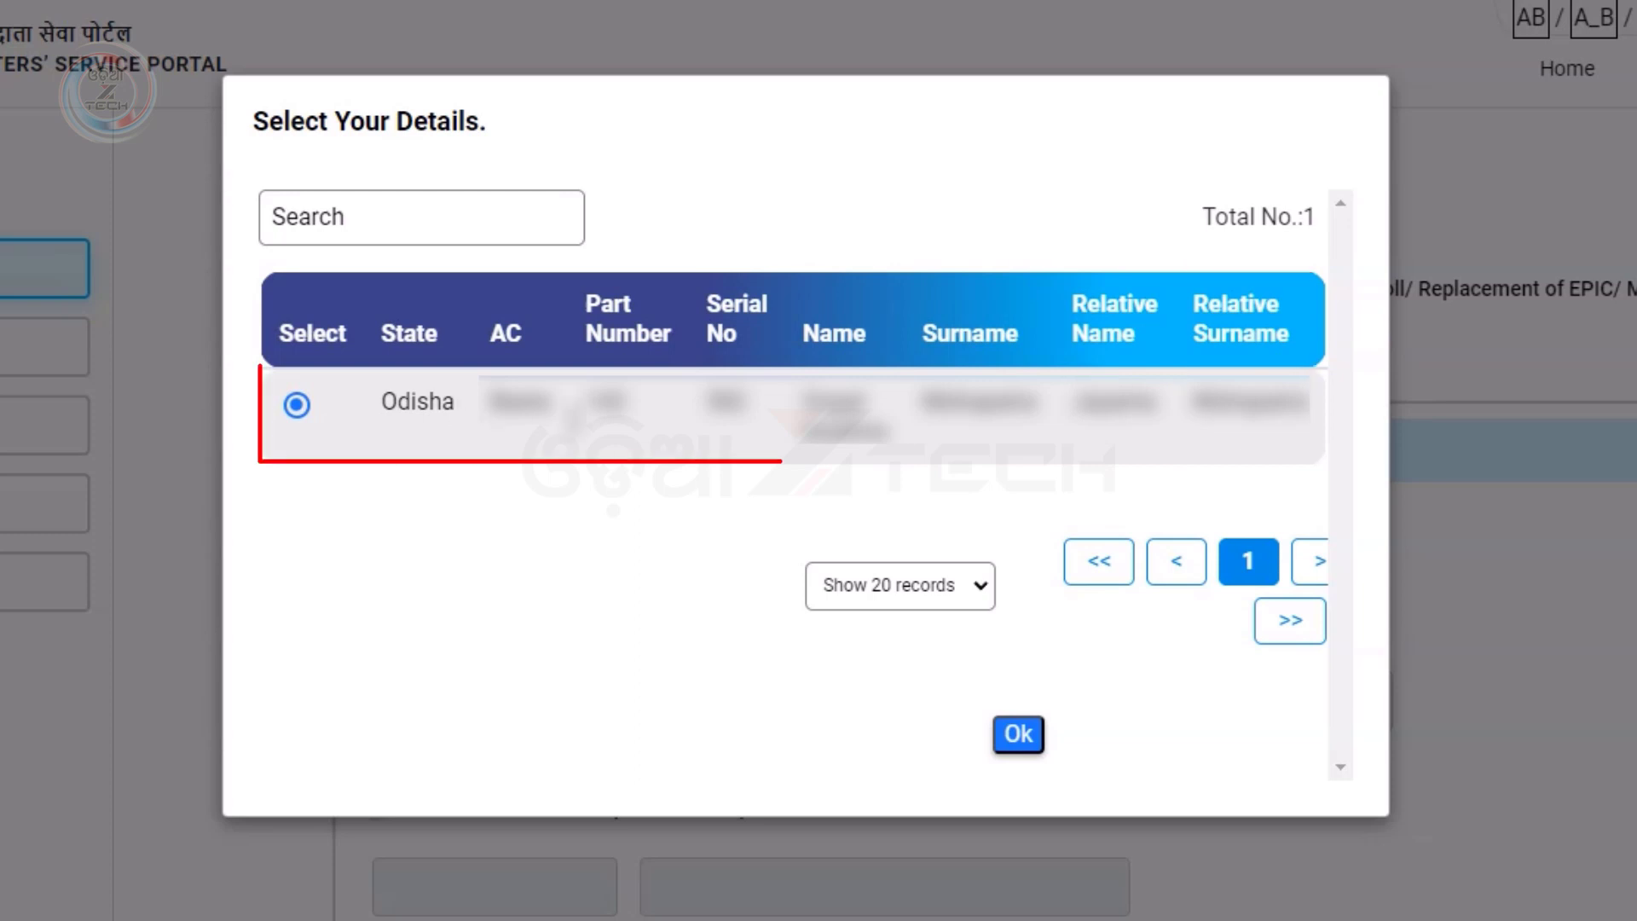
Confirm the Odisha elector record and choose Issue of Replacement EPIC without correction.
{"action": "left_click", "coordinate": [1023, 743]}
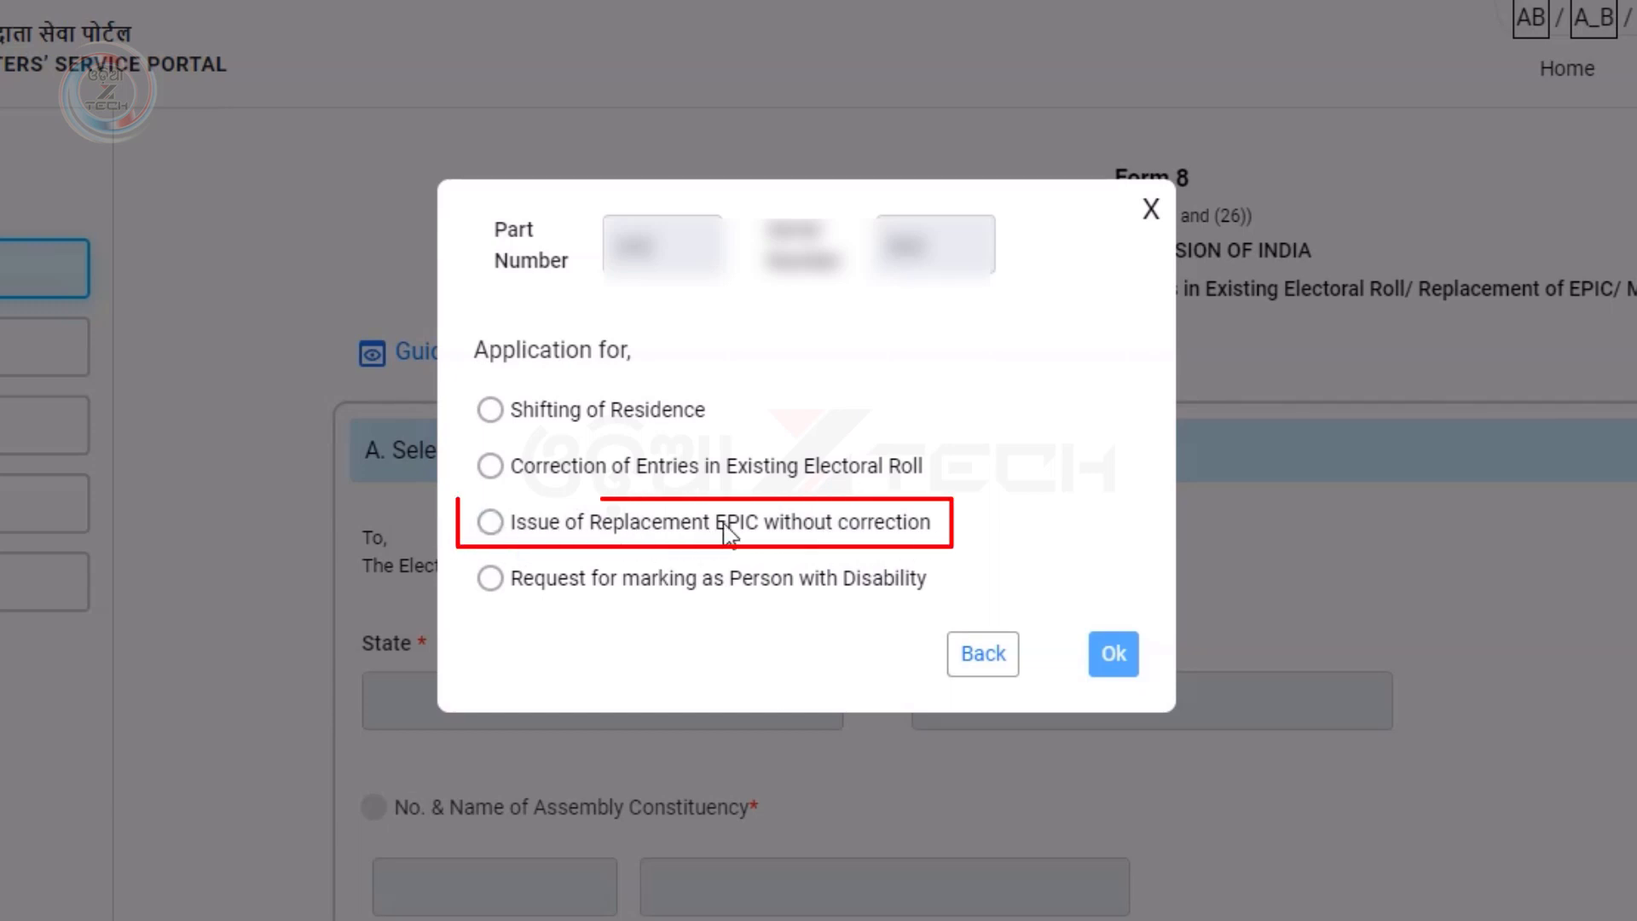
{"action": "left_click", "coordinate": [494, 523]}
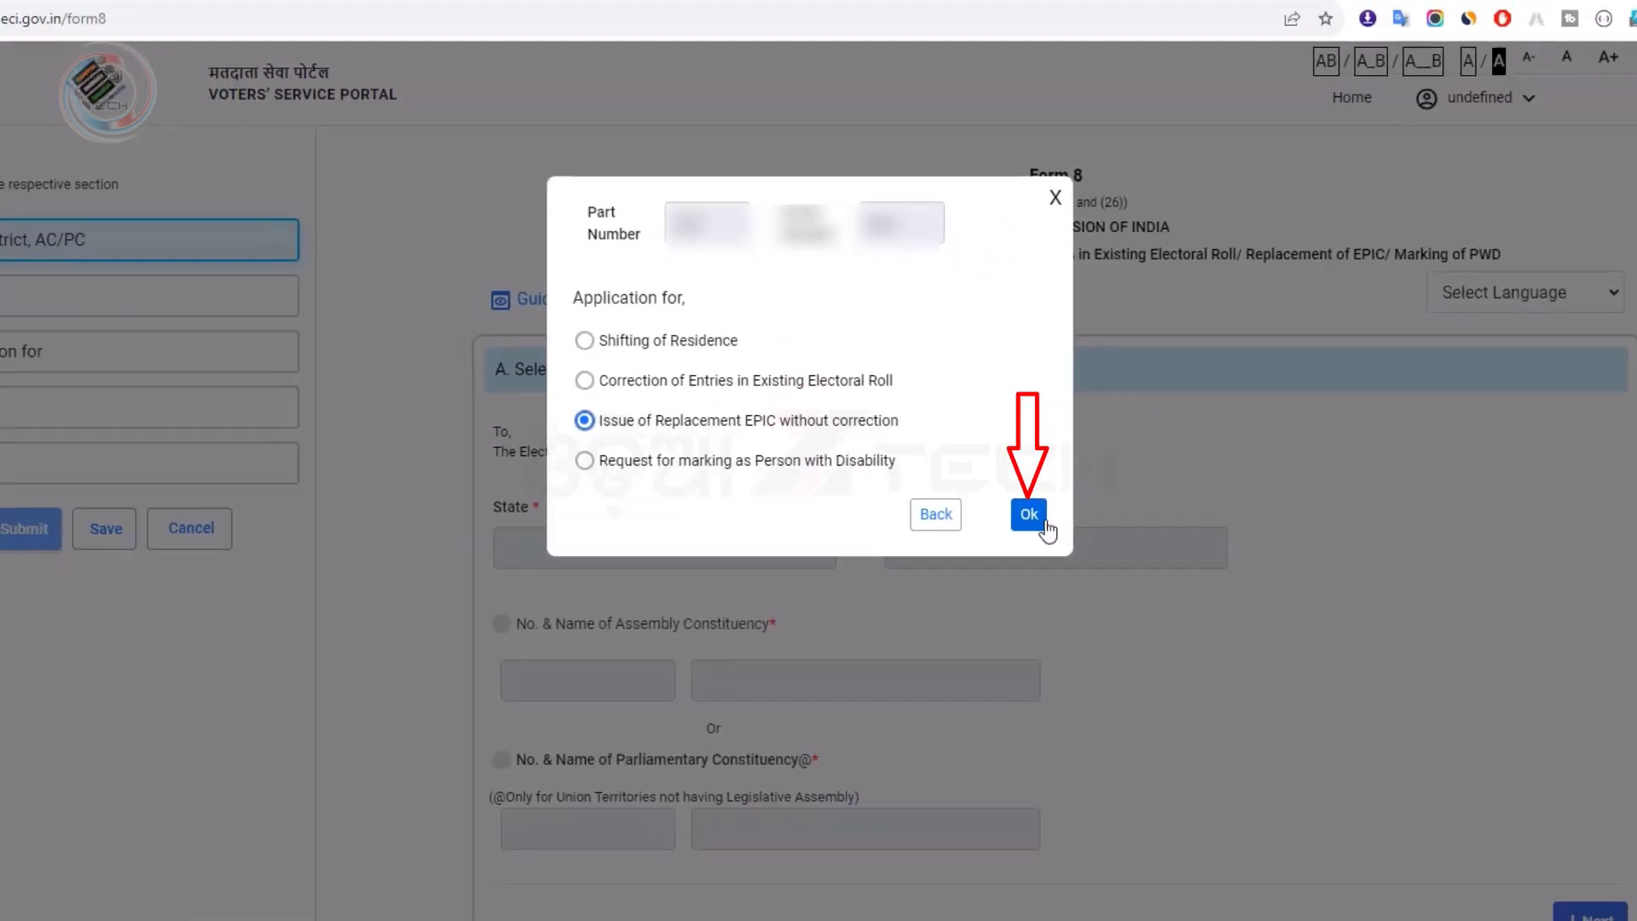
{"action": "left_click", "coordinate": [1124, 657]}
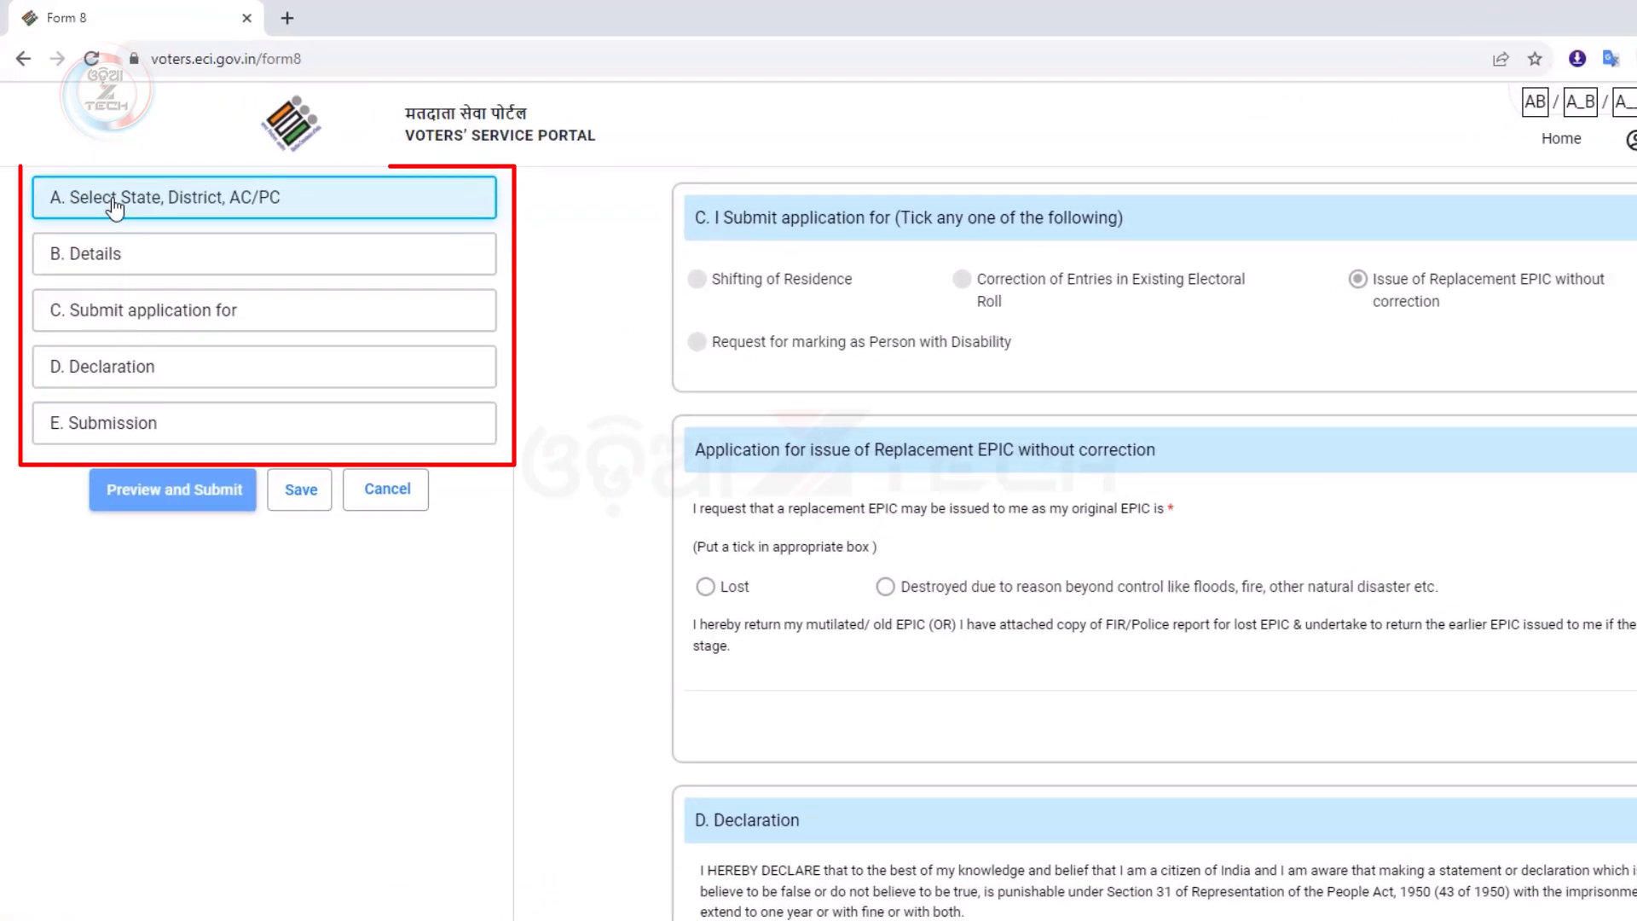
{"action": "left_click", "coordinate": [93, 226]}
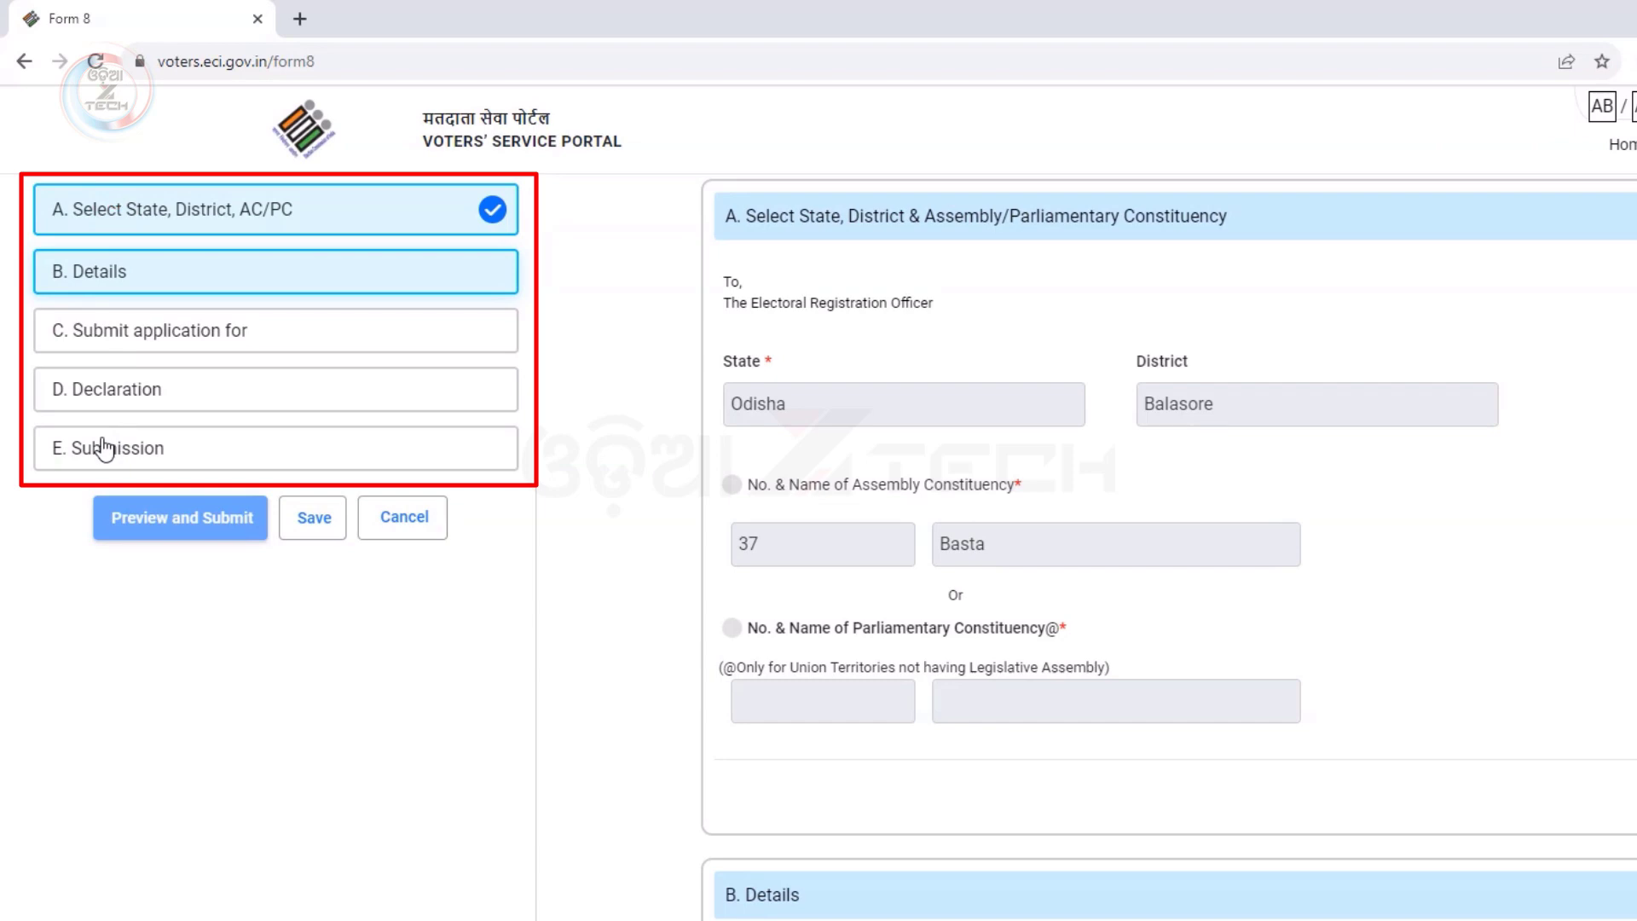
{"action": "left_click", "coordinate": [104, 448]}
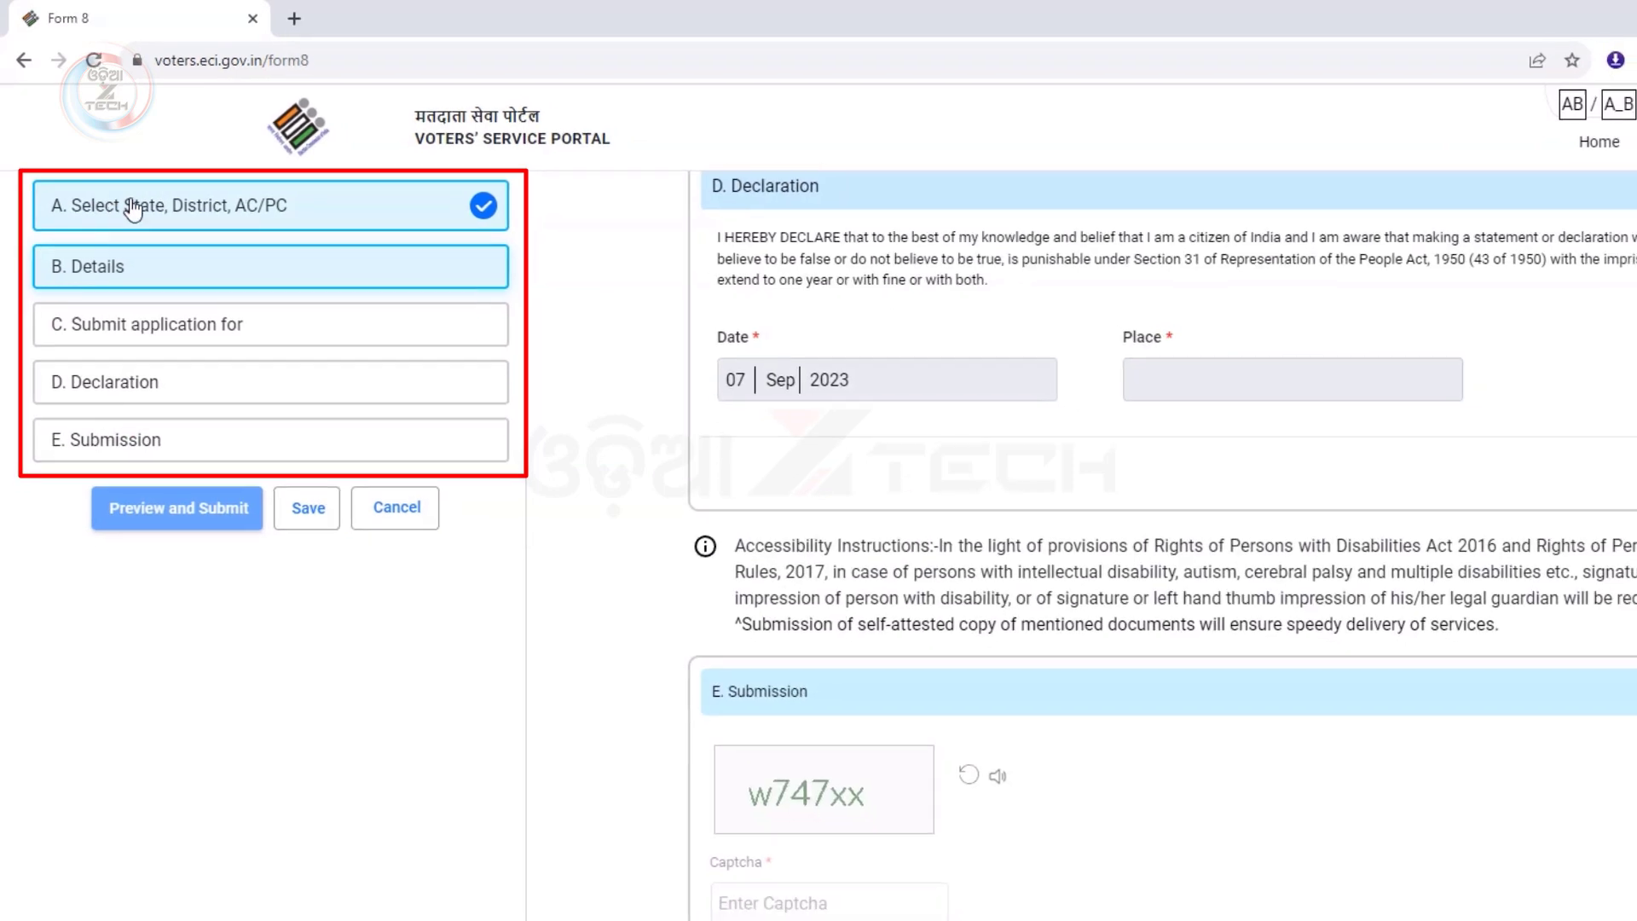
{"action": "left_click", "coordinate": [132, 208]}
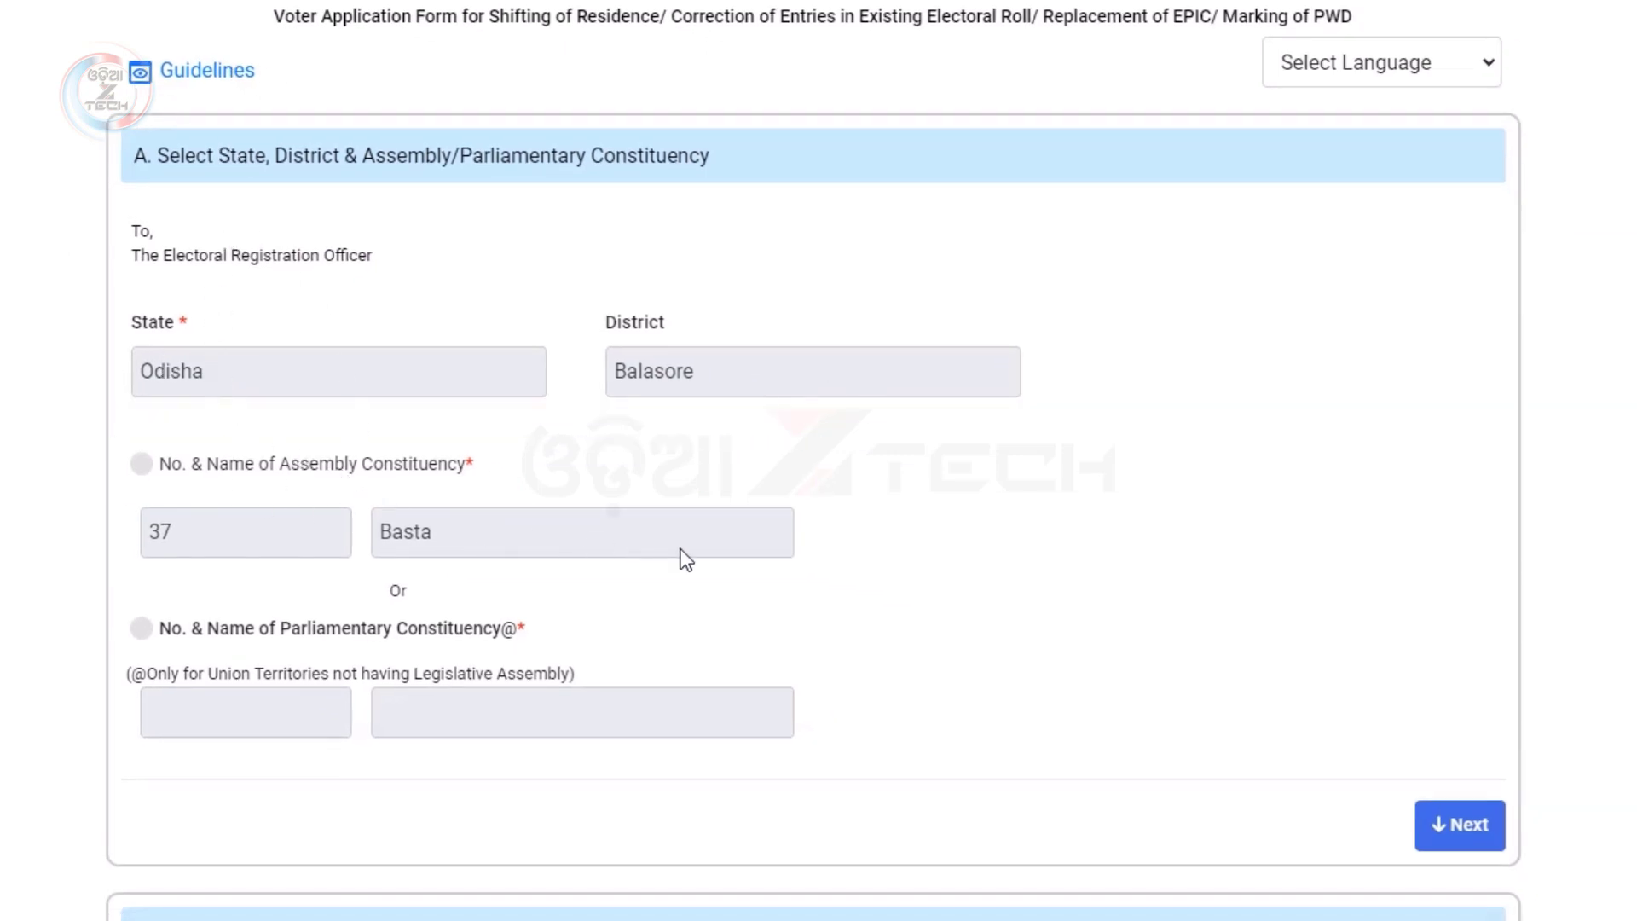
Pass section A, then leave Aadhaar, own mobile and own email unselected in Details.
{"action": "left_click", "coordinate": [1480, 838]}
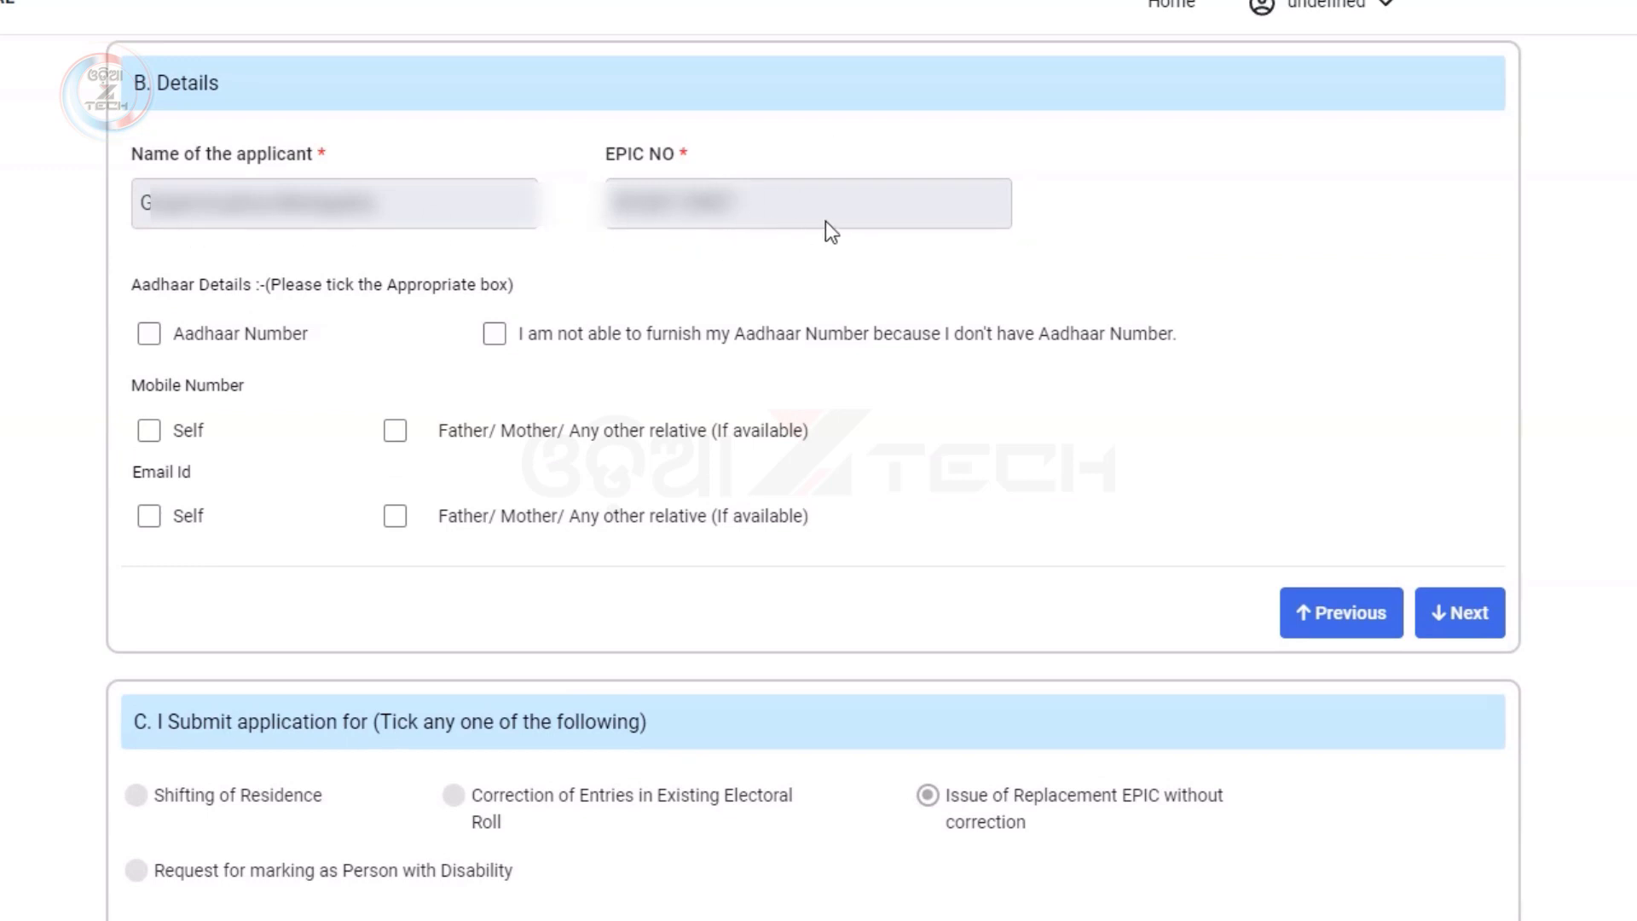
{"action": "left_click", "coordinate": [148, 335]}
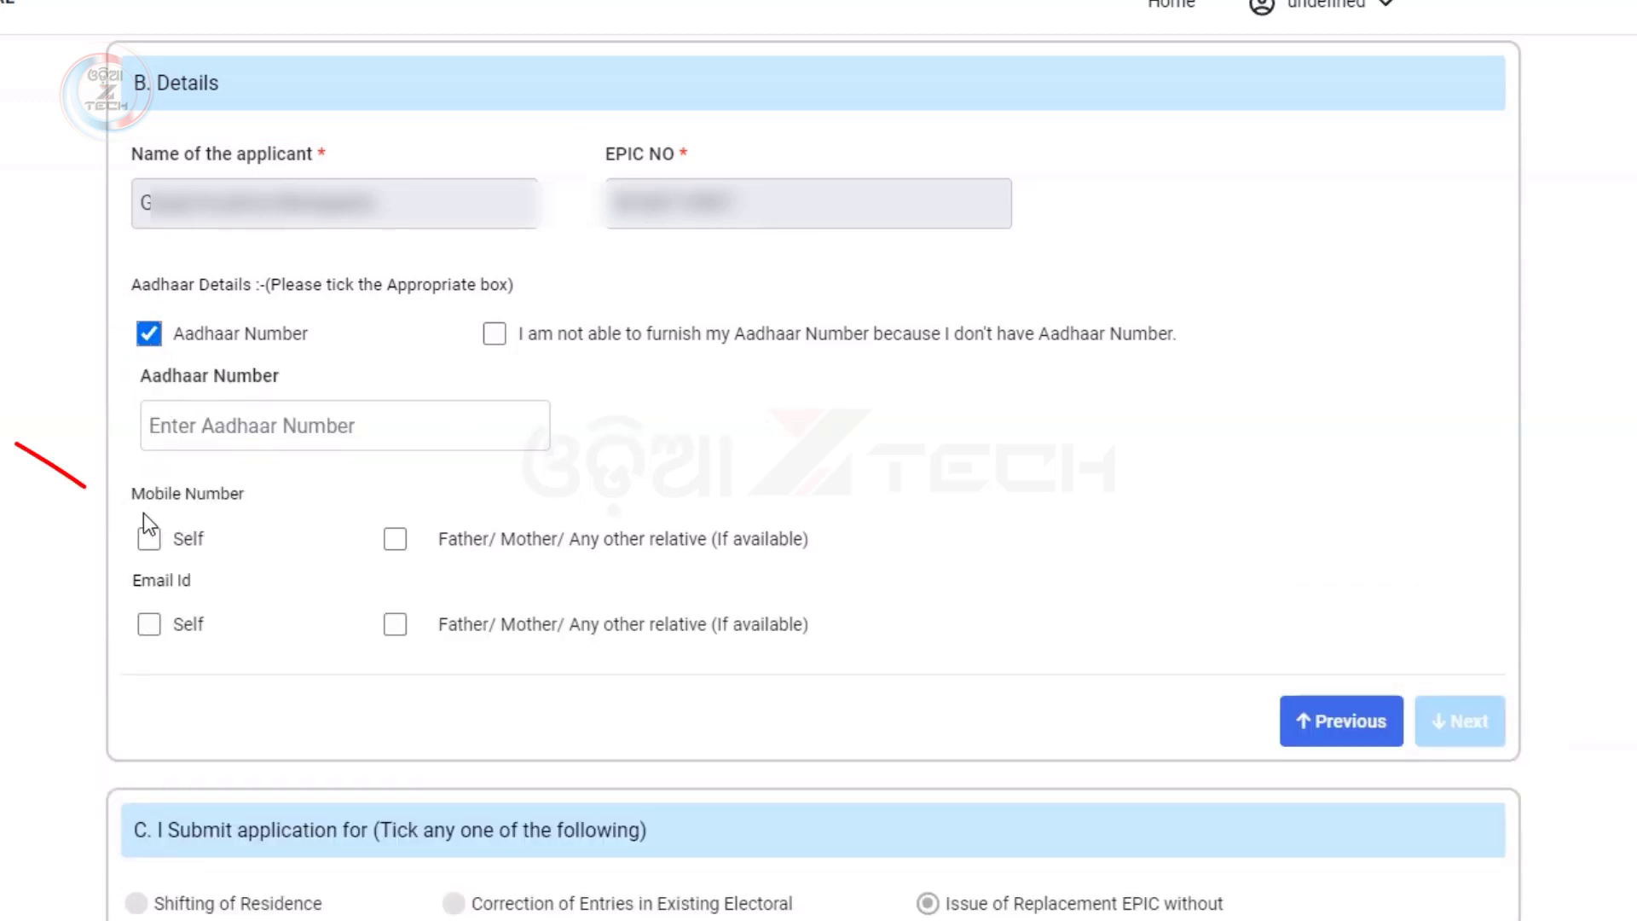
{"action": "left_click", "coordinate": [151, 543]}
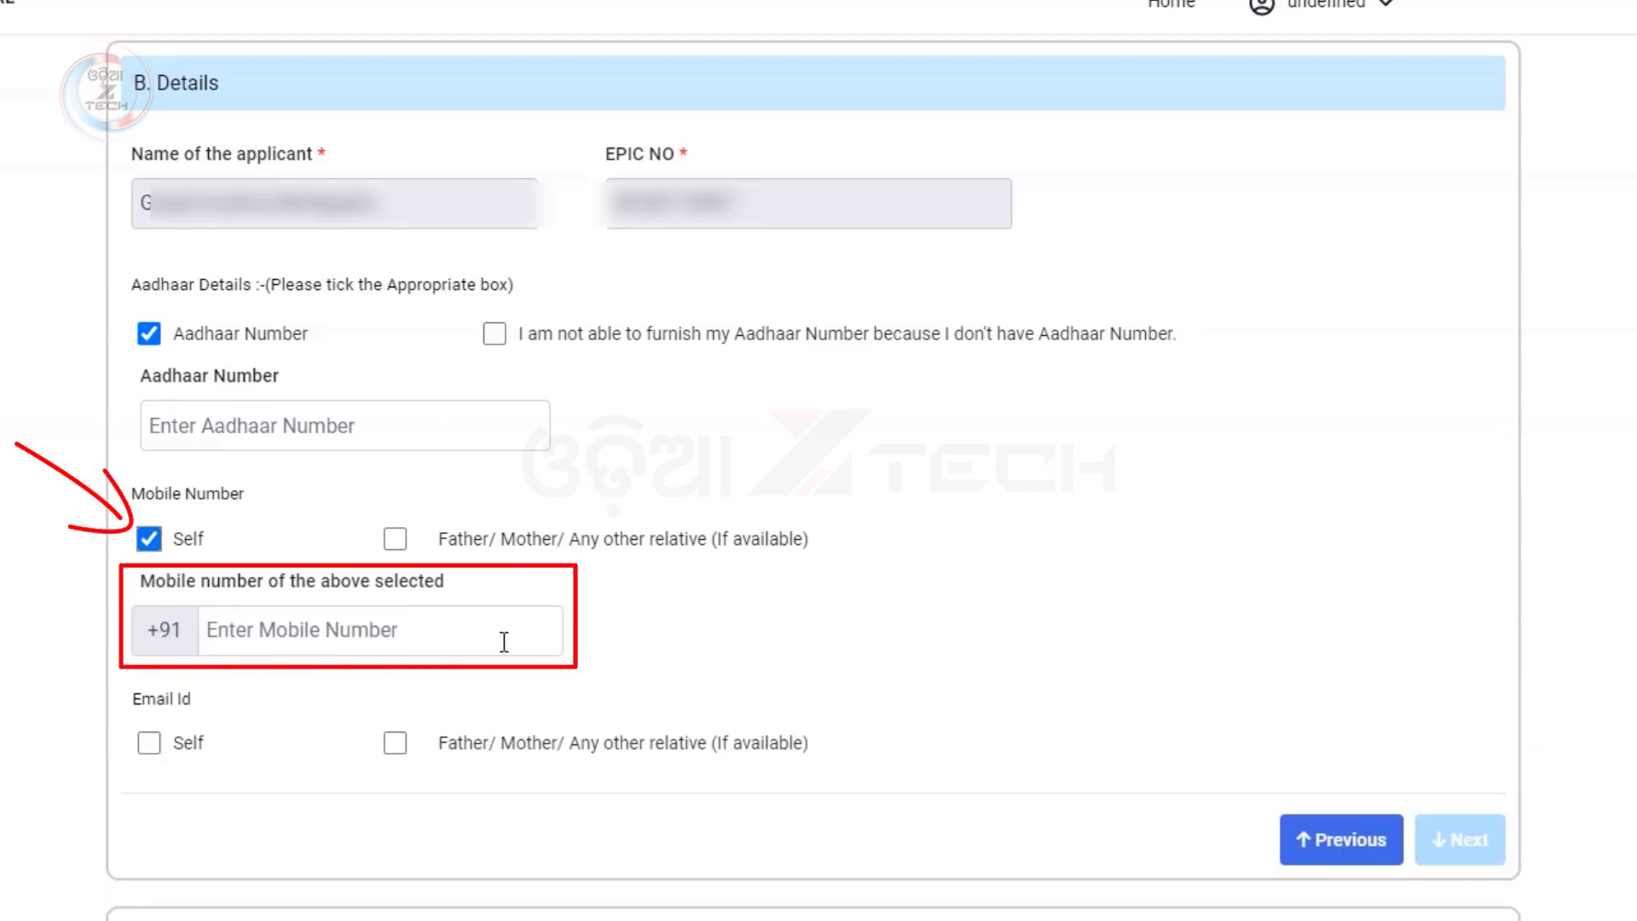
{"action": "left_click", "coordinate": [150, 744]}
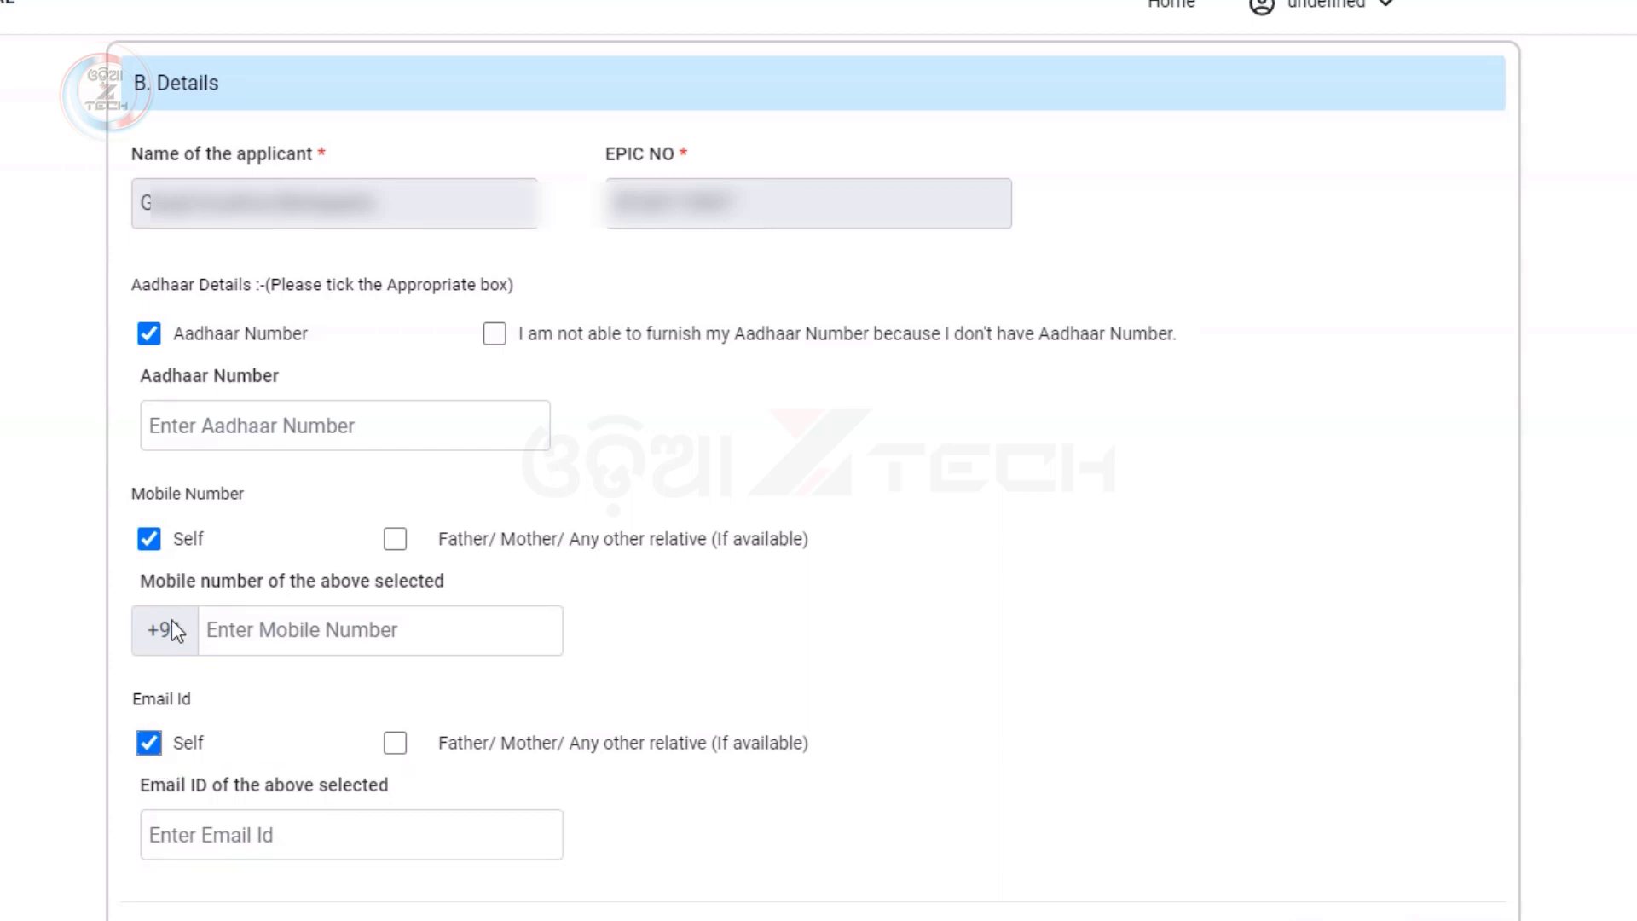
{"action": "left_click", "coordinate": [150, 744]}
{"action": "left_click", "coordinate": [150, 538]}
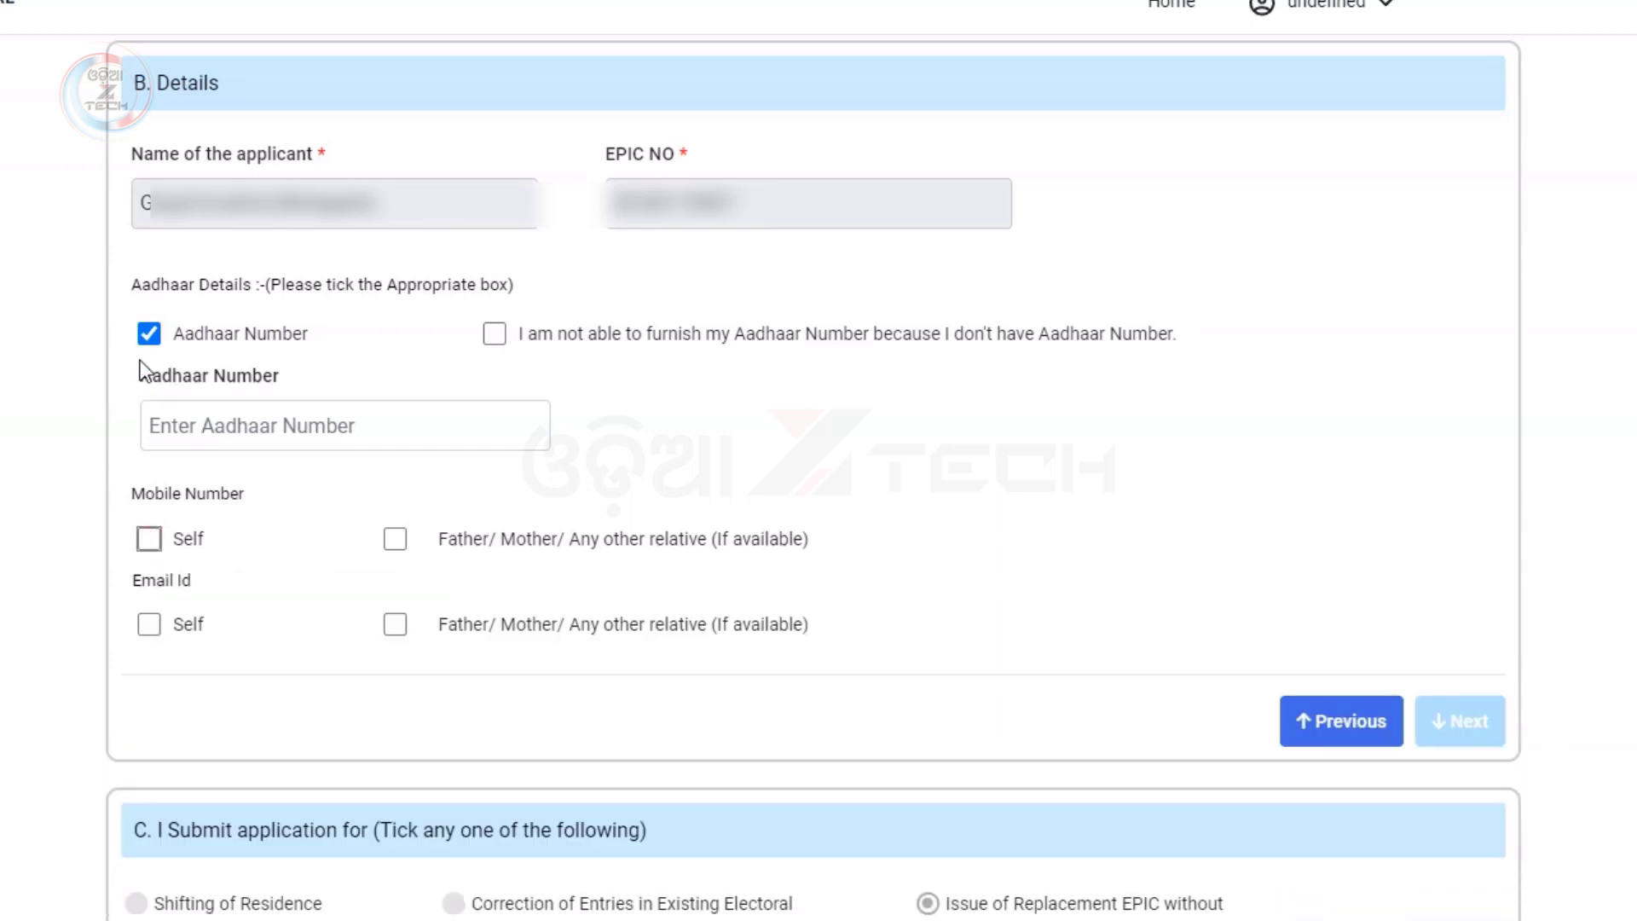
{"action": "left_click", "coordinate": [150, 334]}
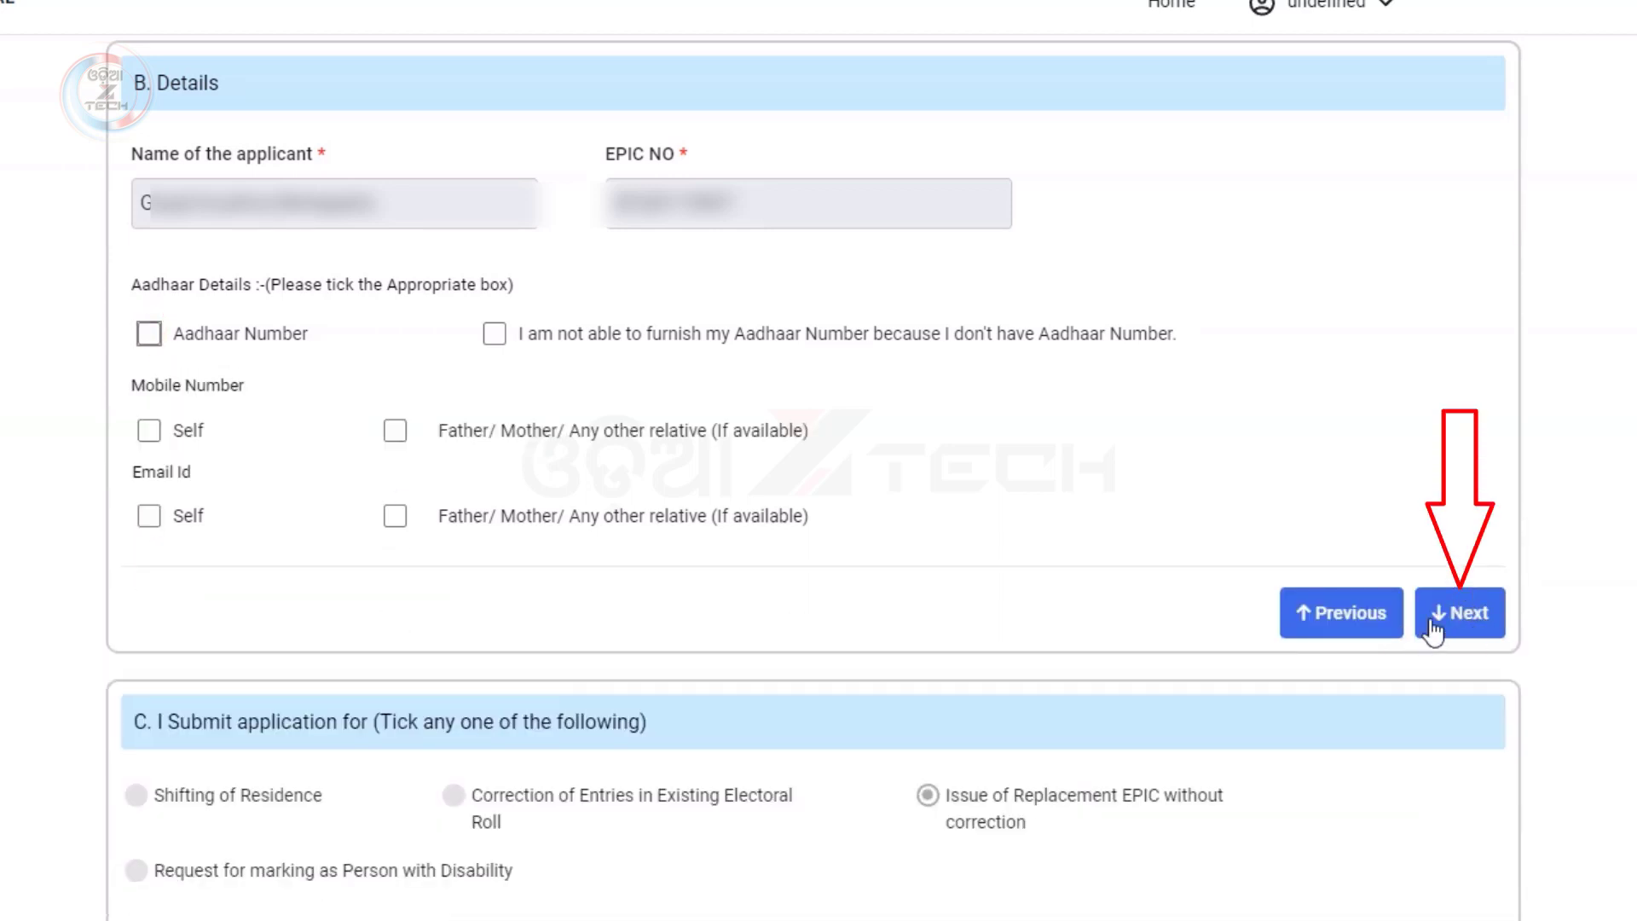
{"action": "left_click", "coordinate": [1465, 625]}
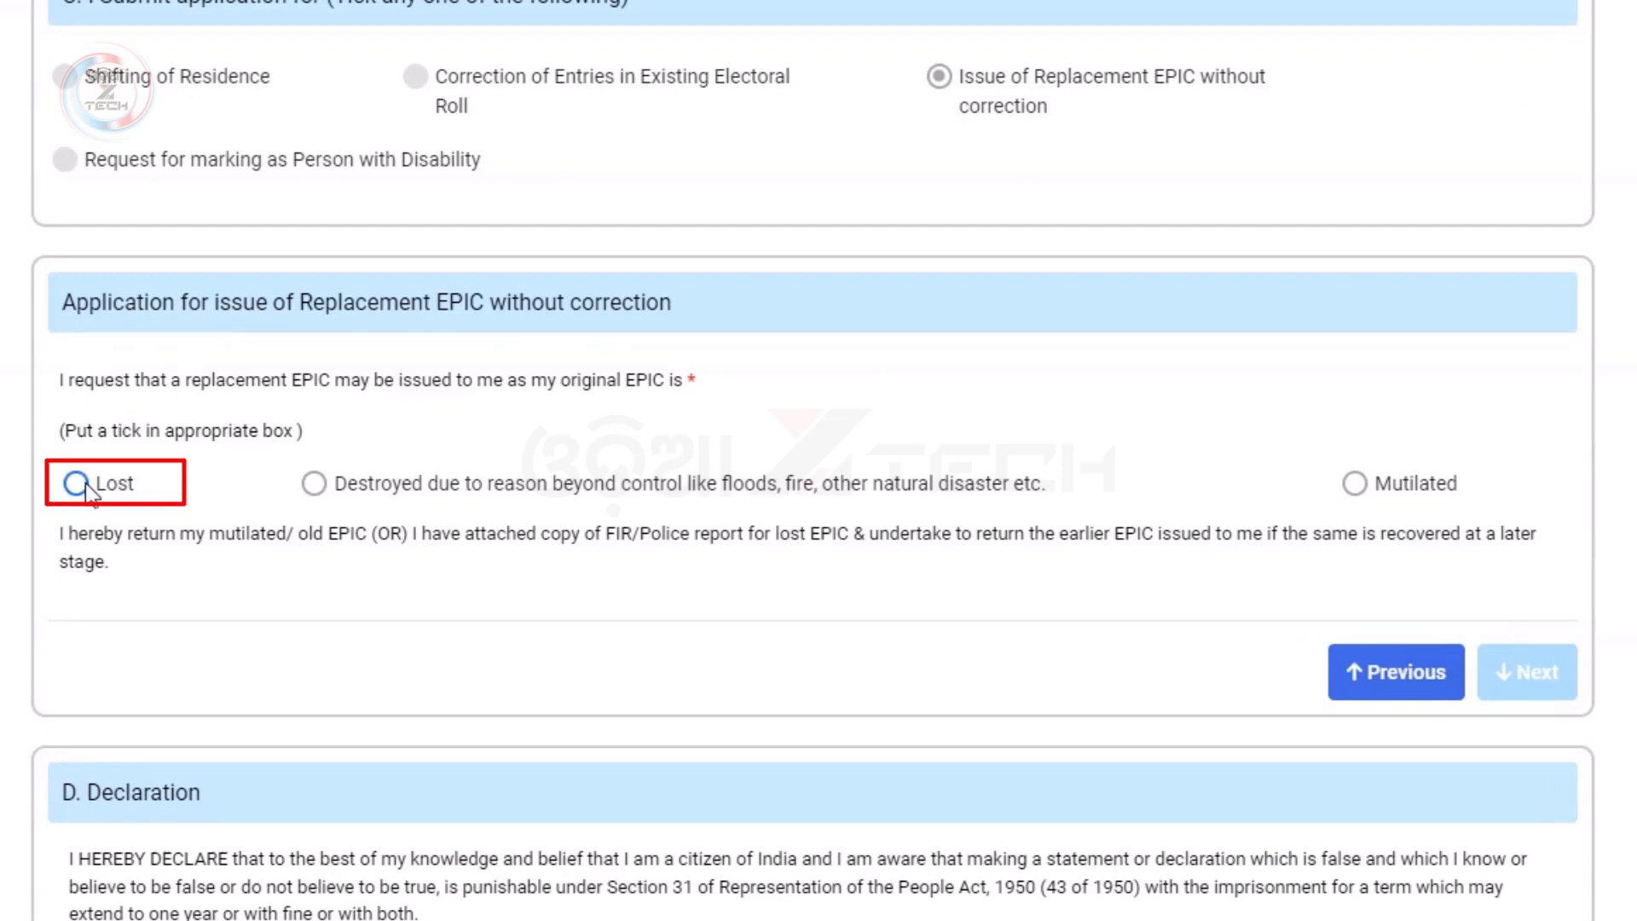
Set the replacement reason to 'Destroyed due to reason beyond control' and continue to Declaration.
{"action": "left_click", "coordinate": [75, 483]}
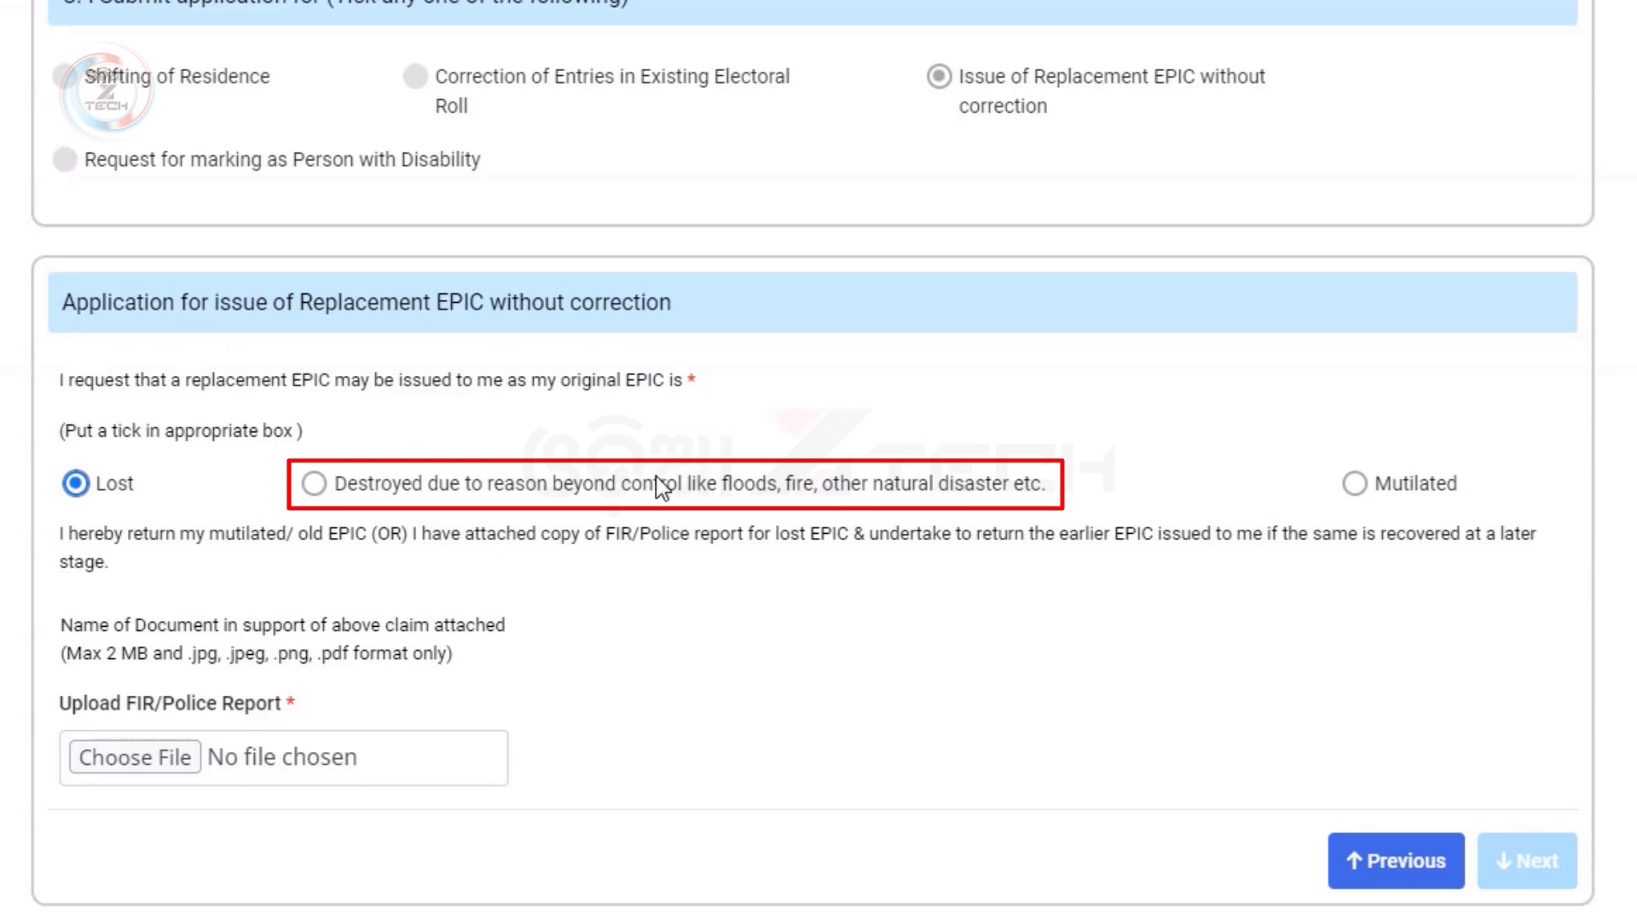
{"action": "left_click", "coordinate": [315, 484]}
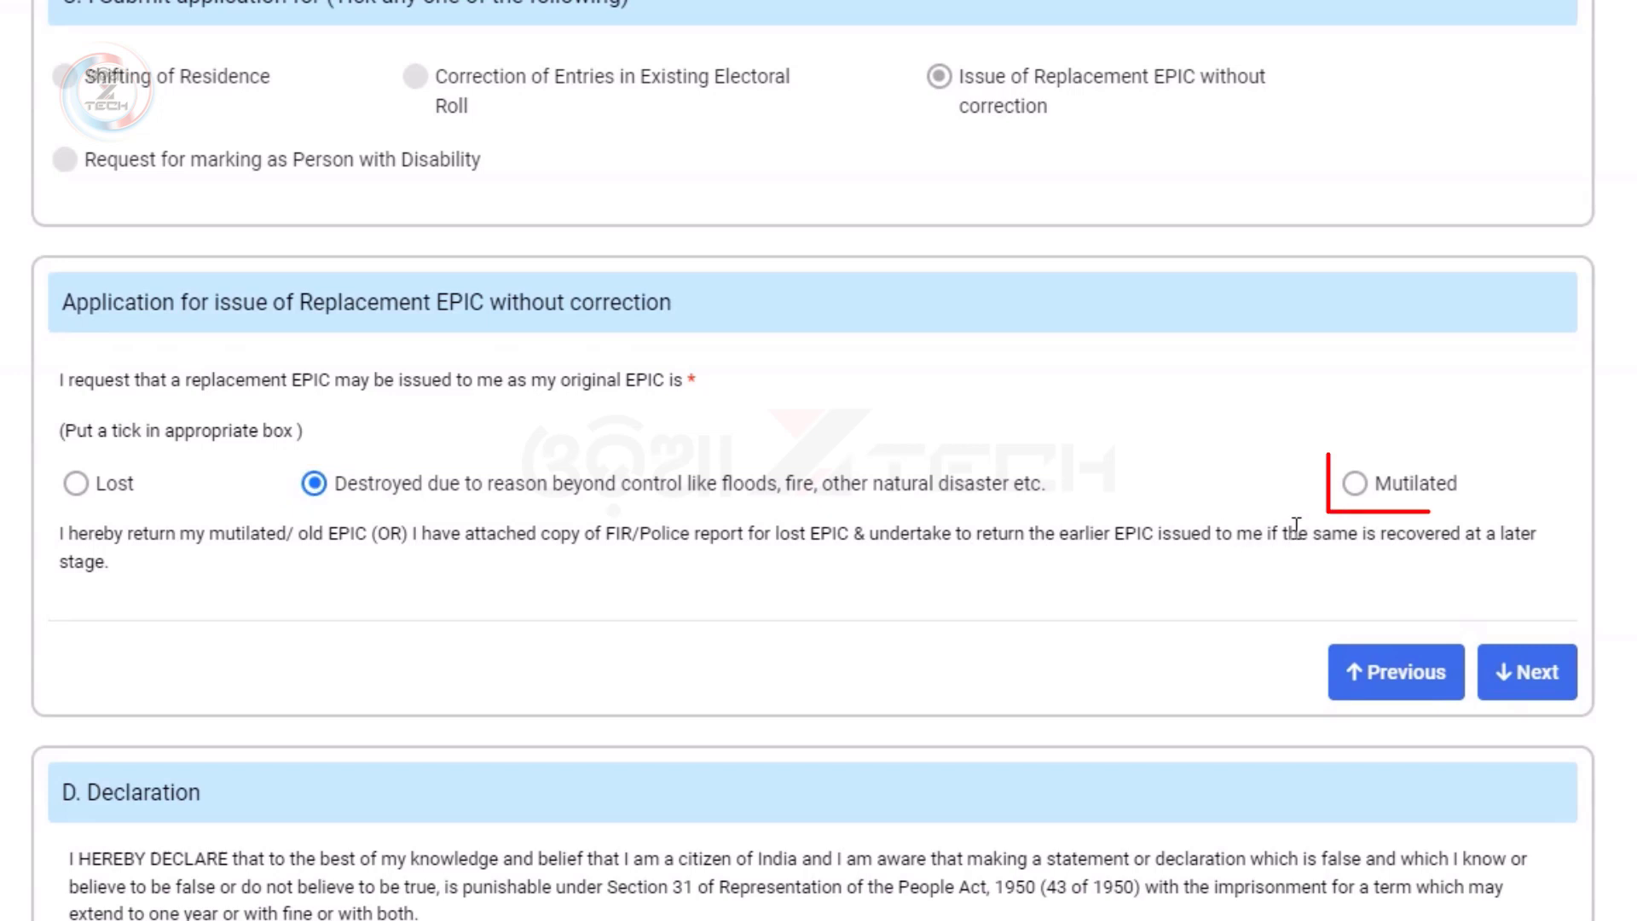
{"action": "left_click", "coordinate": [1354, 484]}
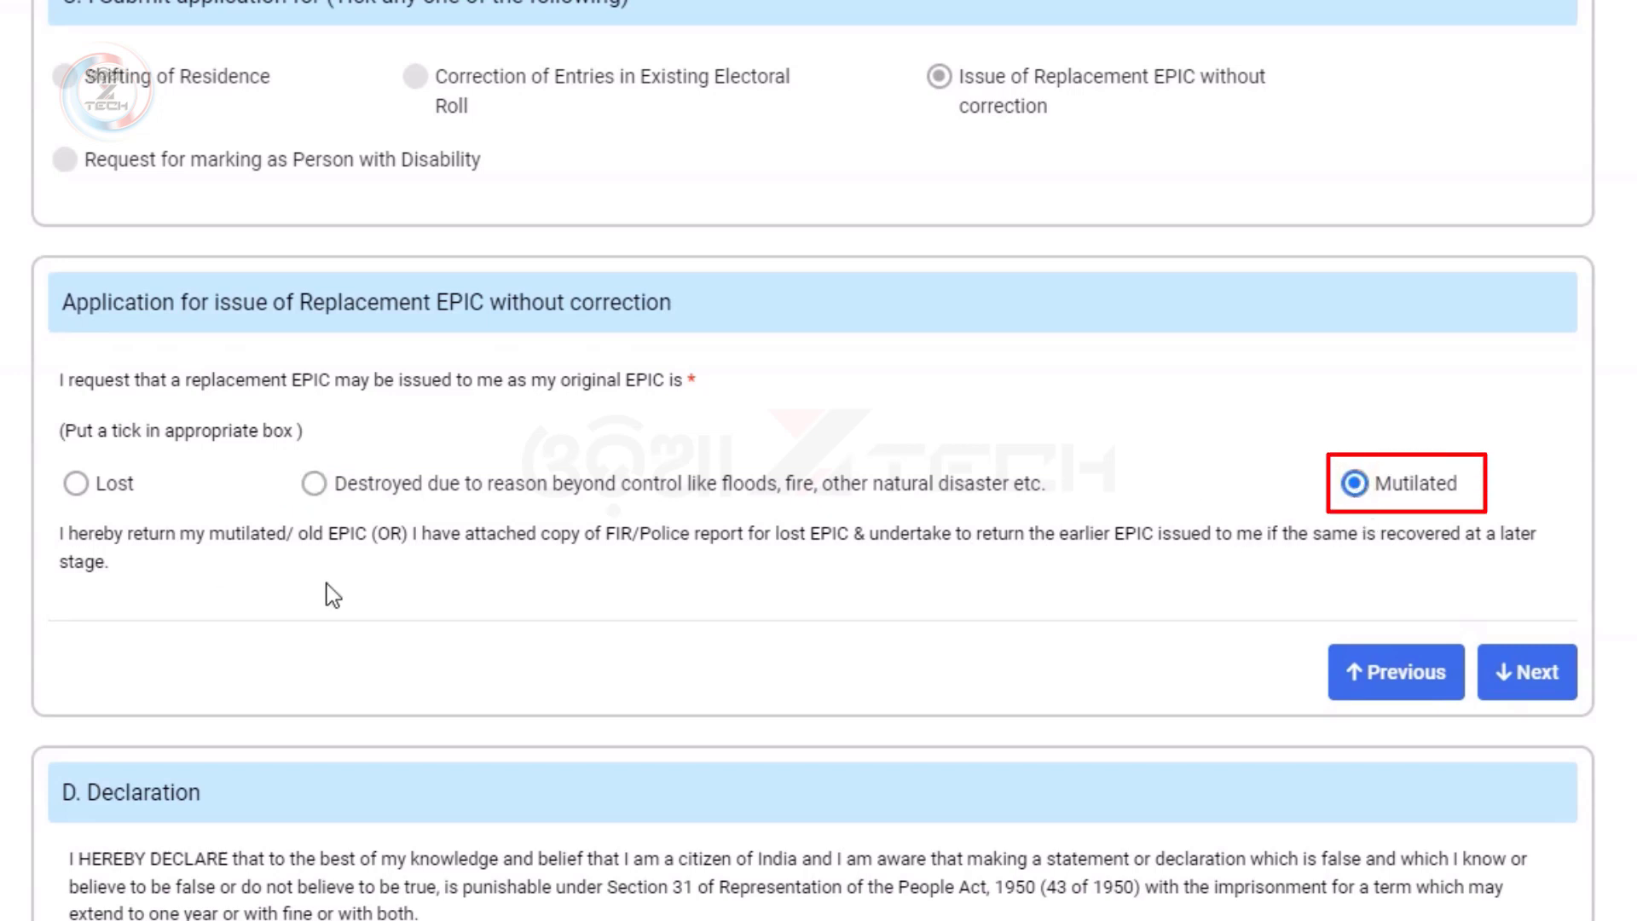
{"action": "left_click", "coordinate": [314, 484]}
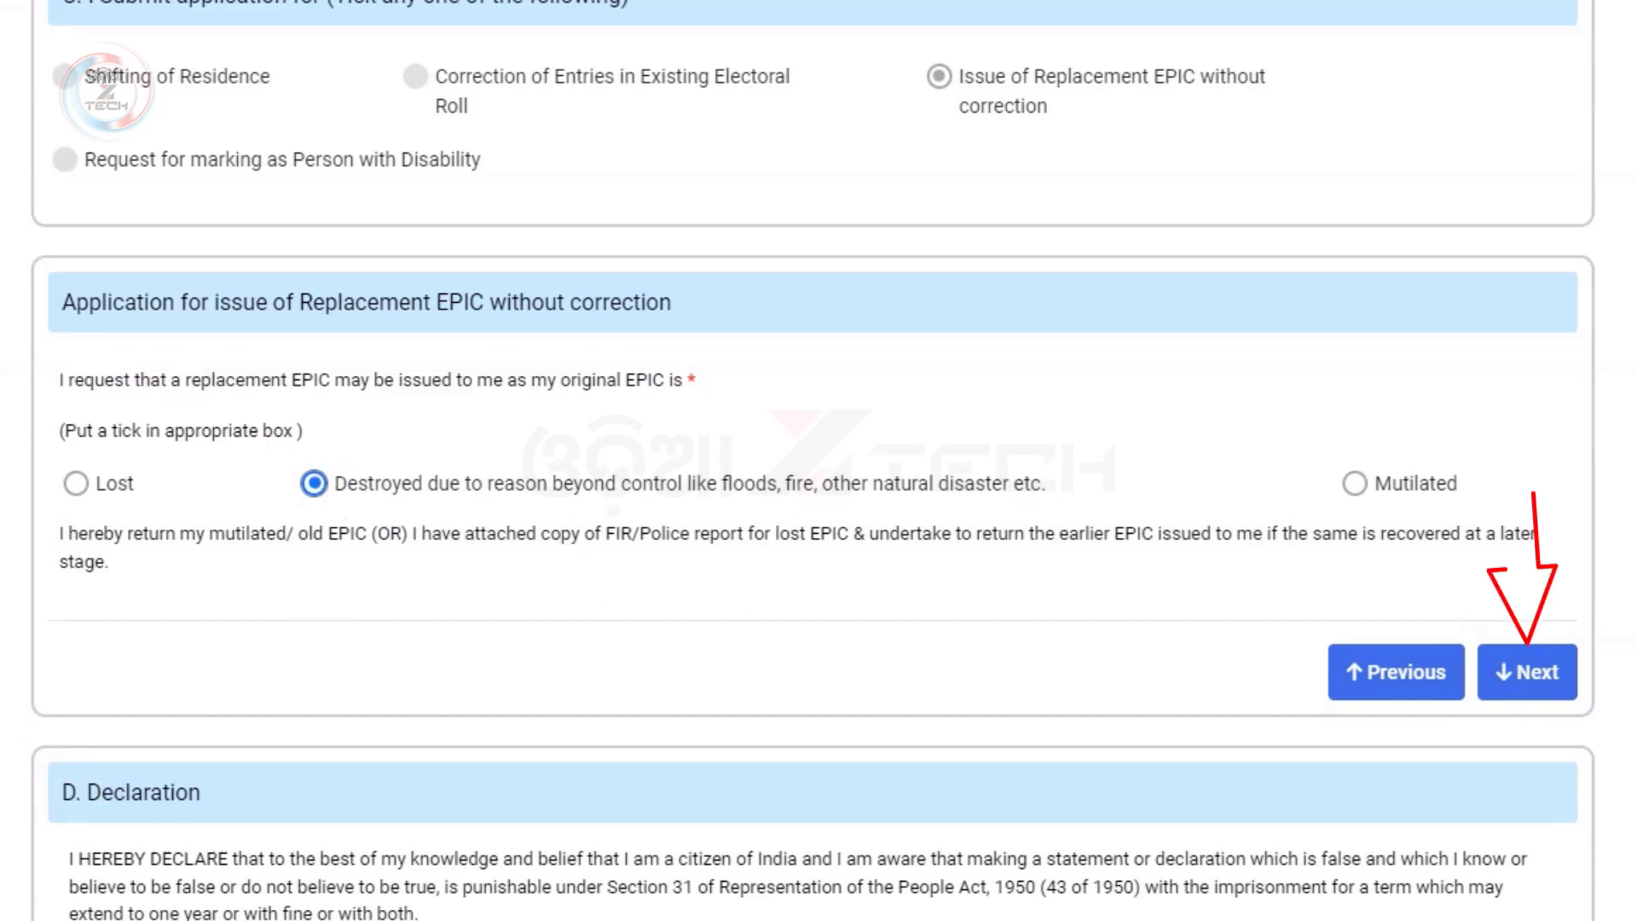
{"action": "left_click", "coordinate": [1567, 687]}
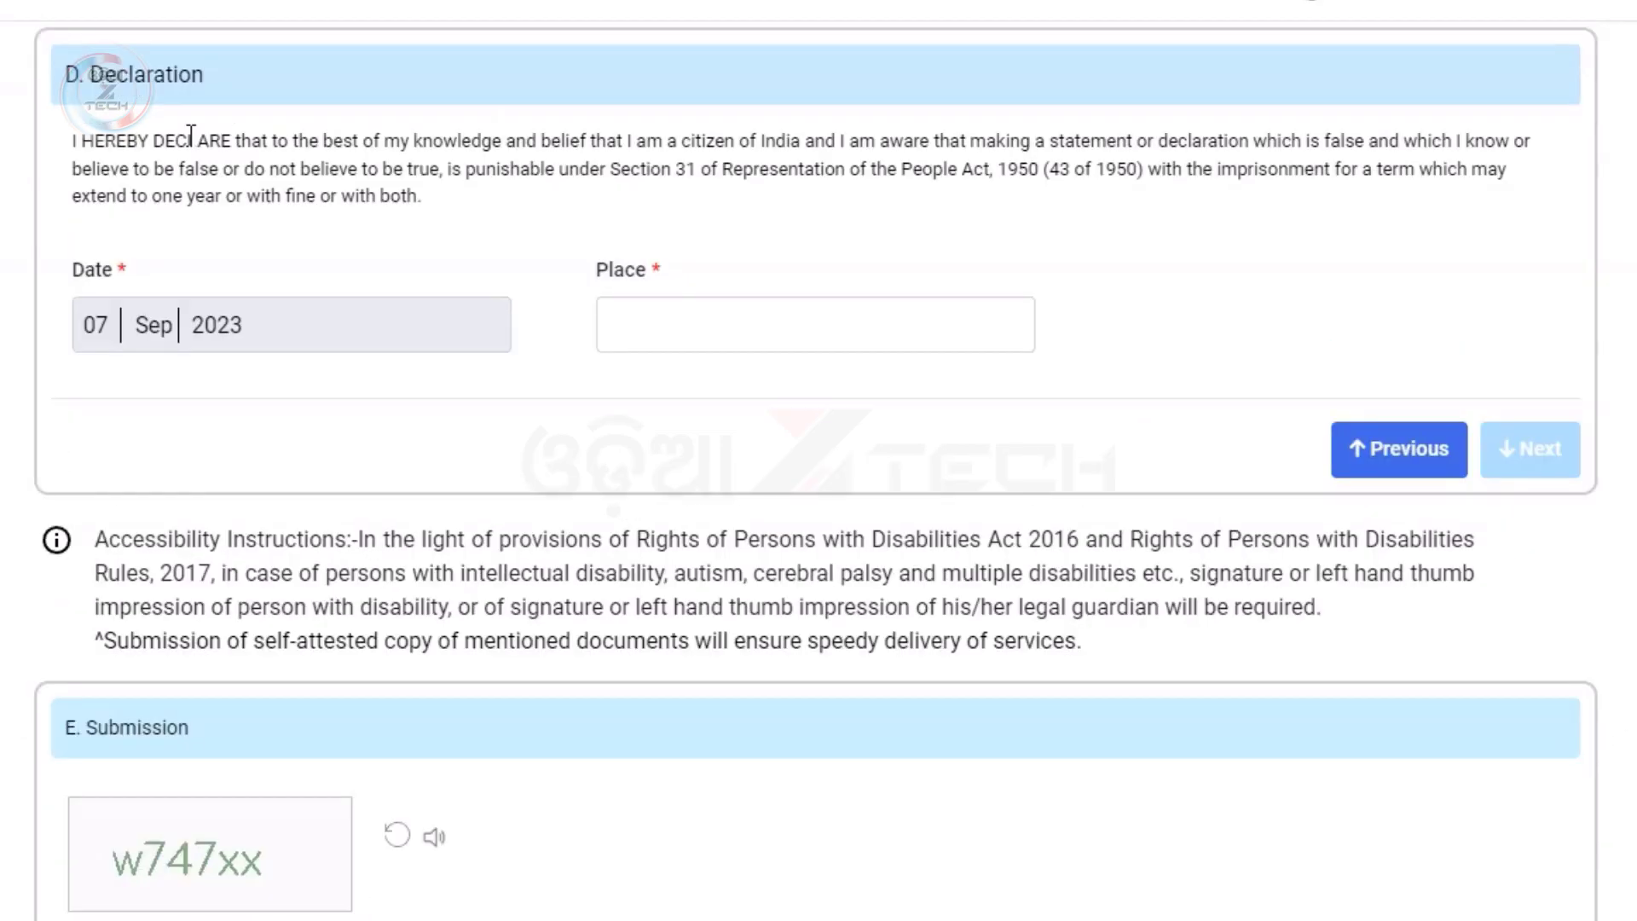
Enter Bhubaneswar as the declaration place, fill the captcha, and open the Form 8 preview.
{"action": "left_click", "coordinate": [650, 325]}
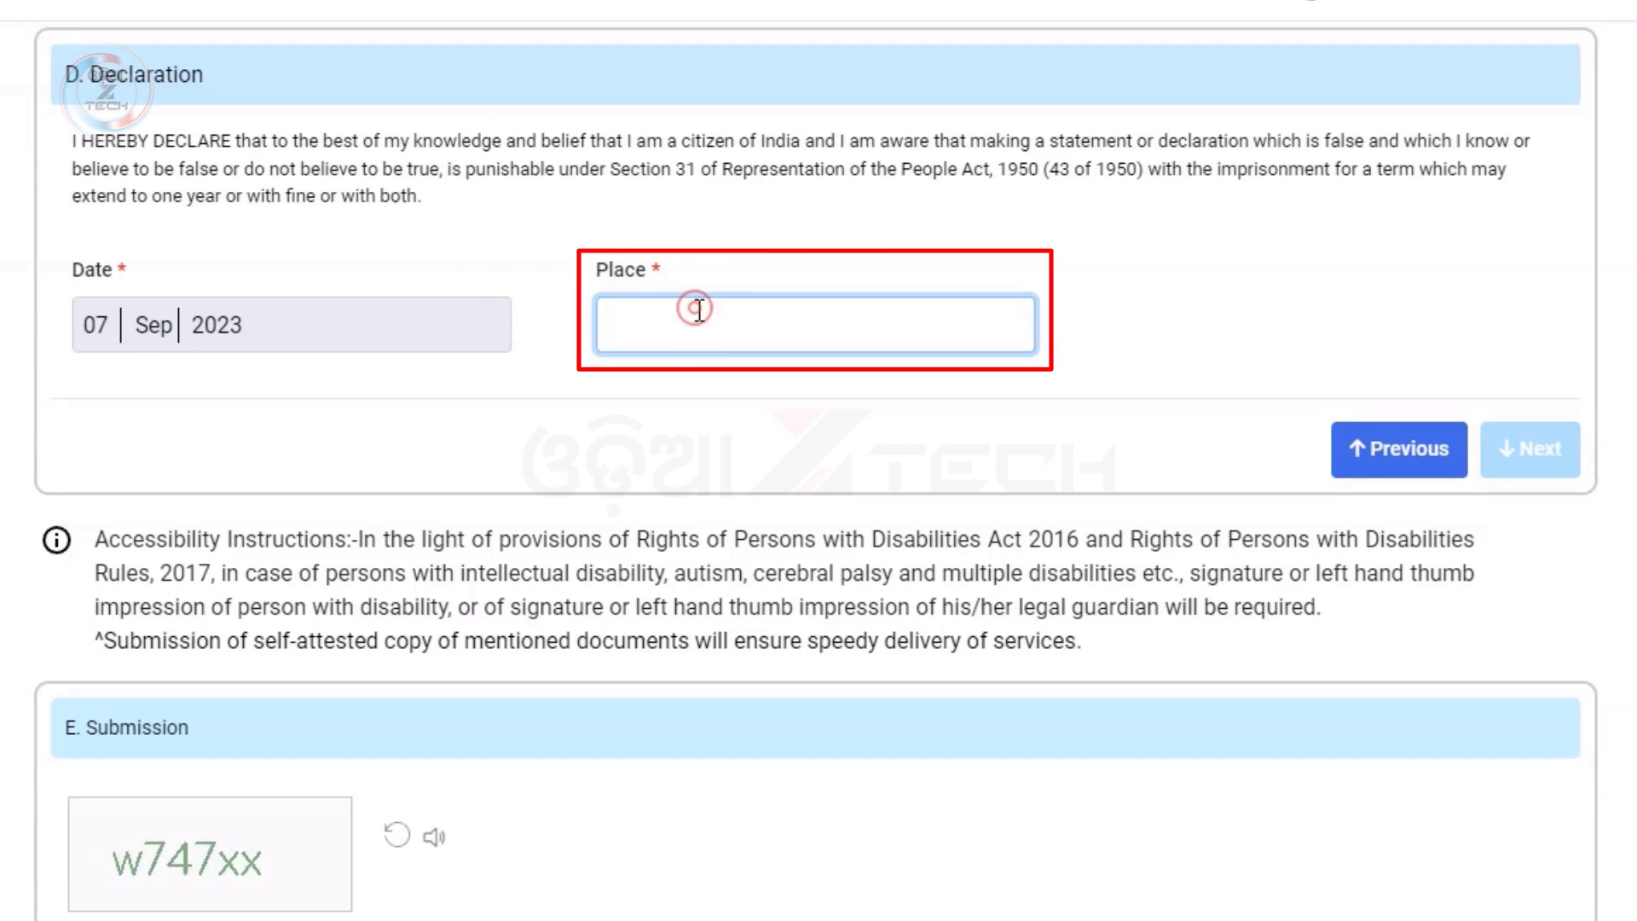
{"action": "type", "text": "Bhubaneswar"}
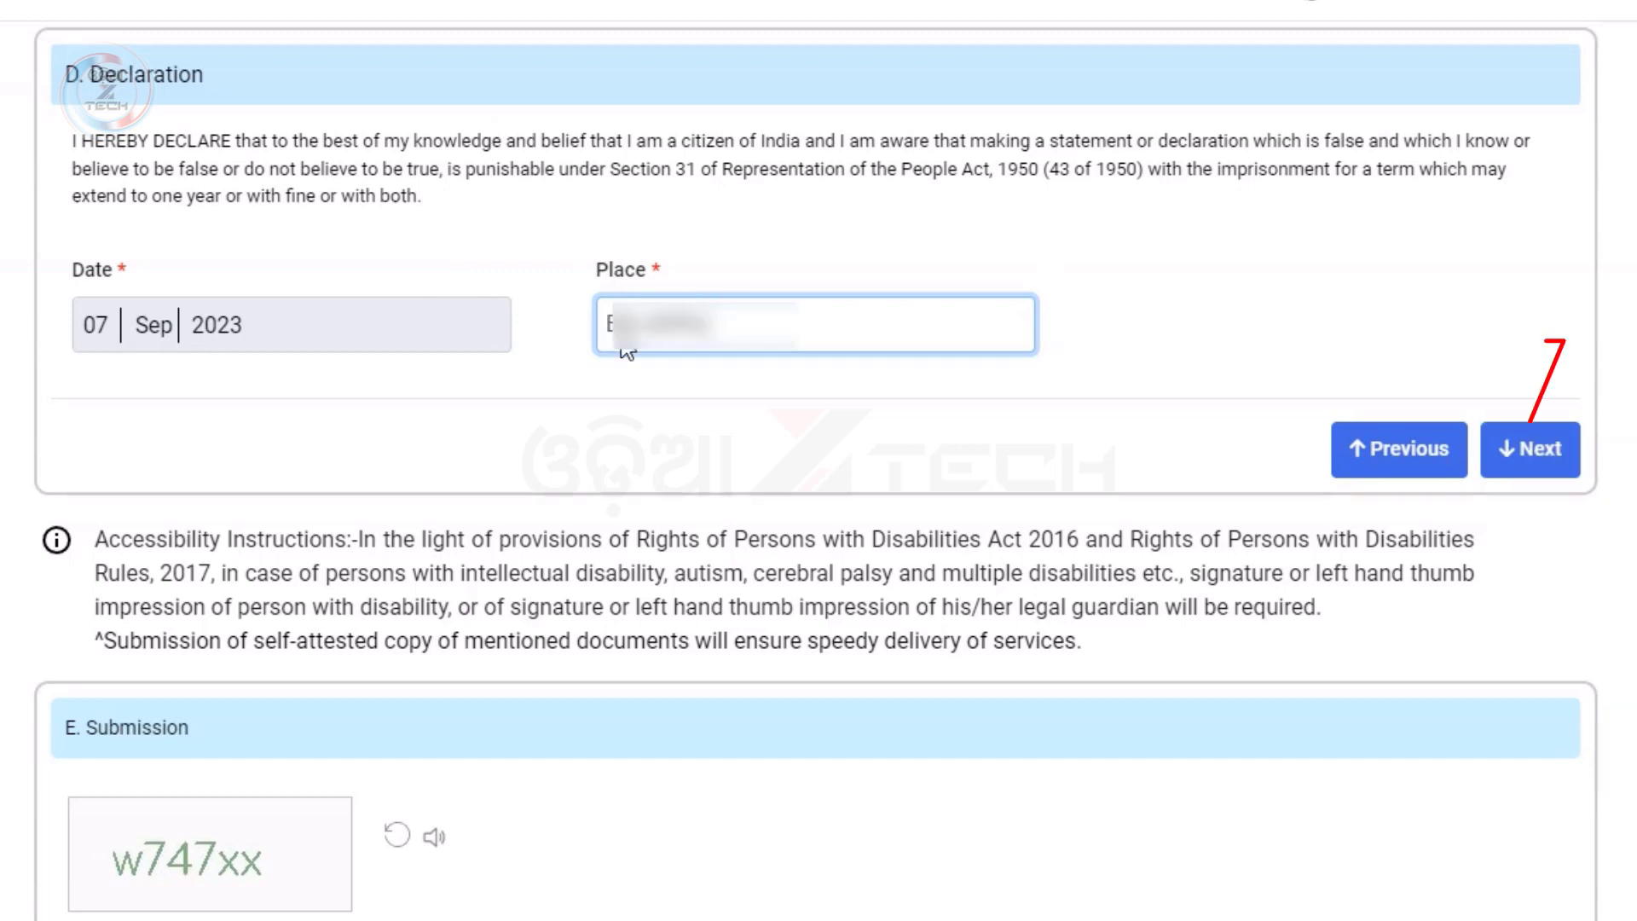
{"action": "left_click", "coordinate": [1552, 467]}
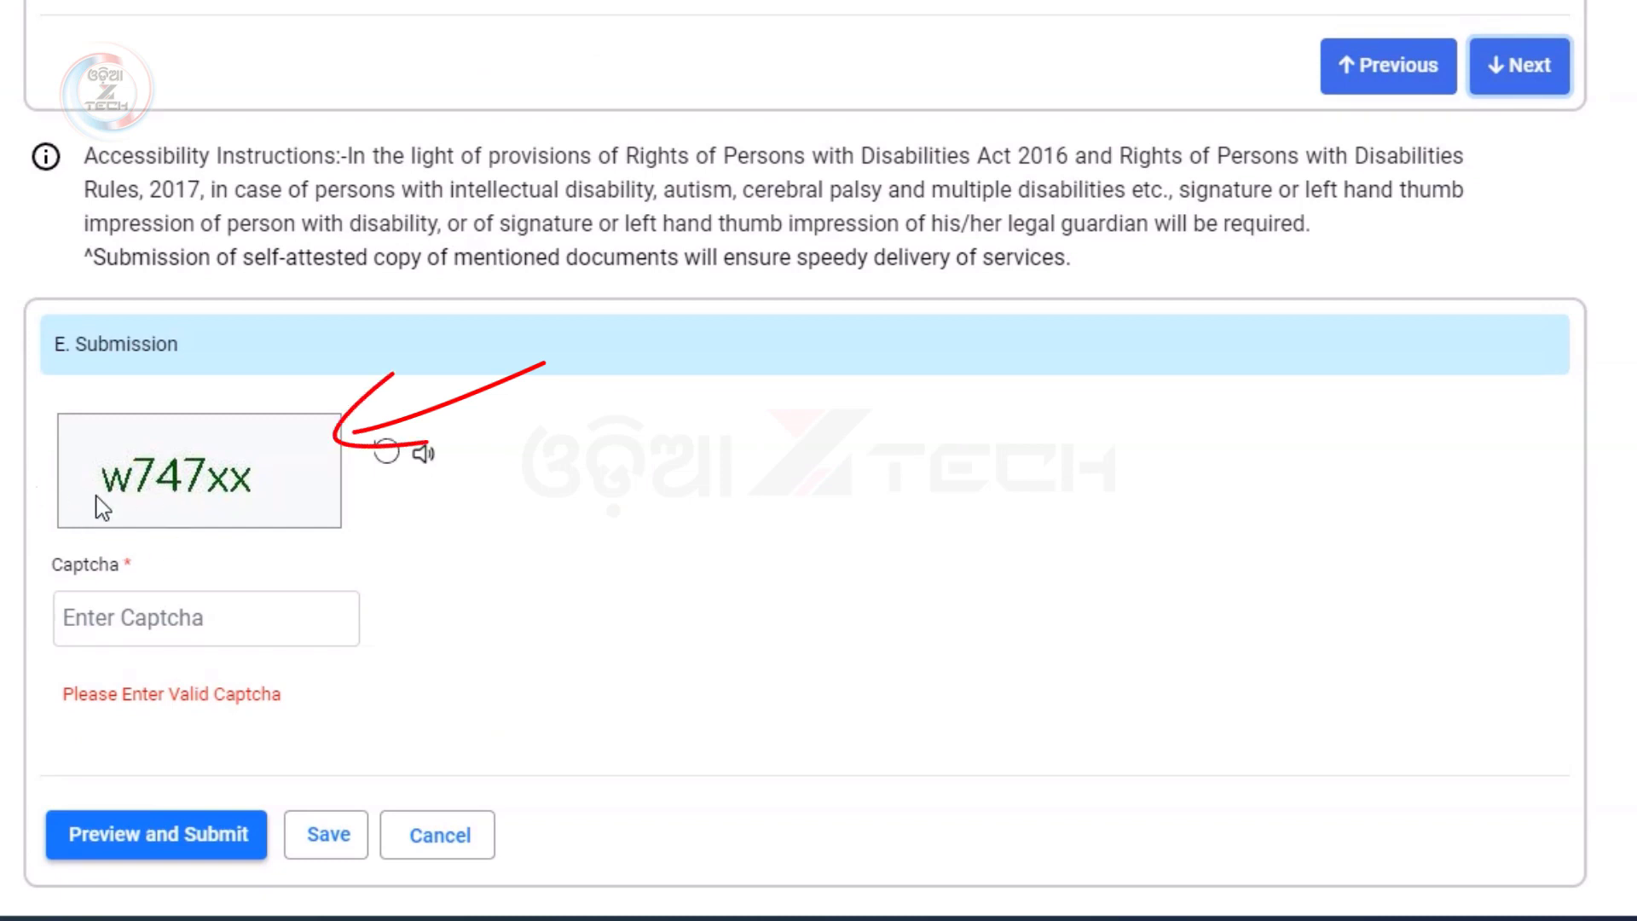
{"action": "left_click", "coordinate": [143, 625]}
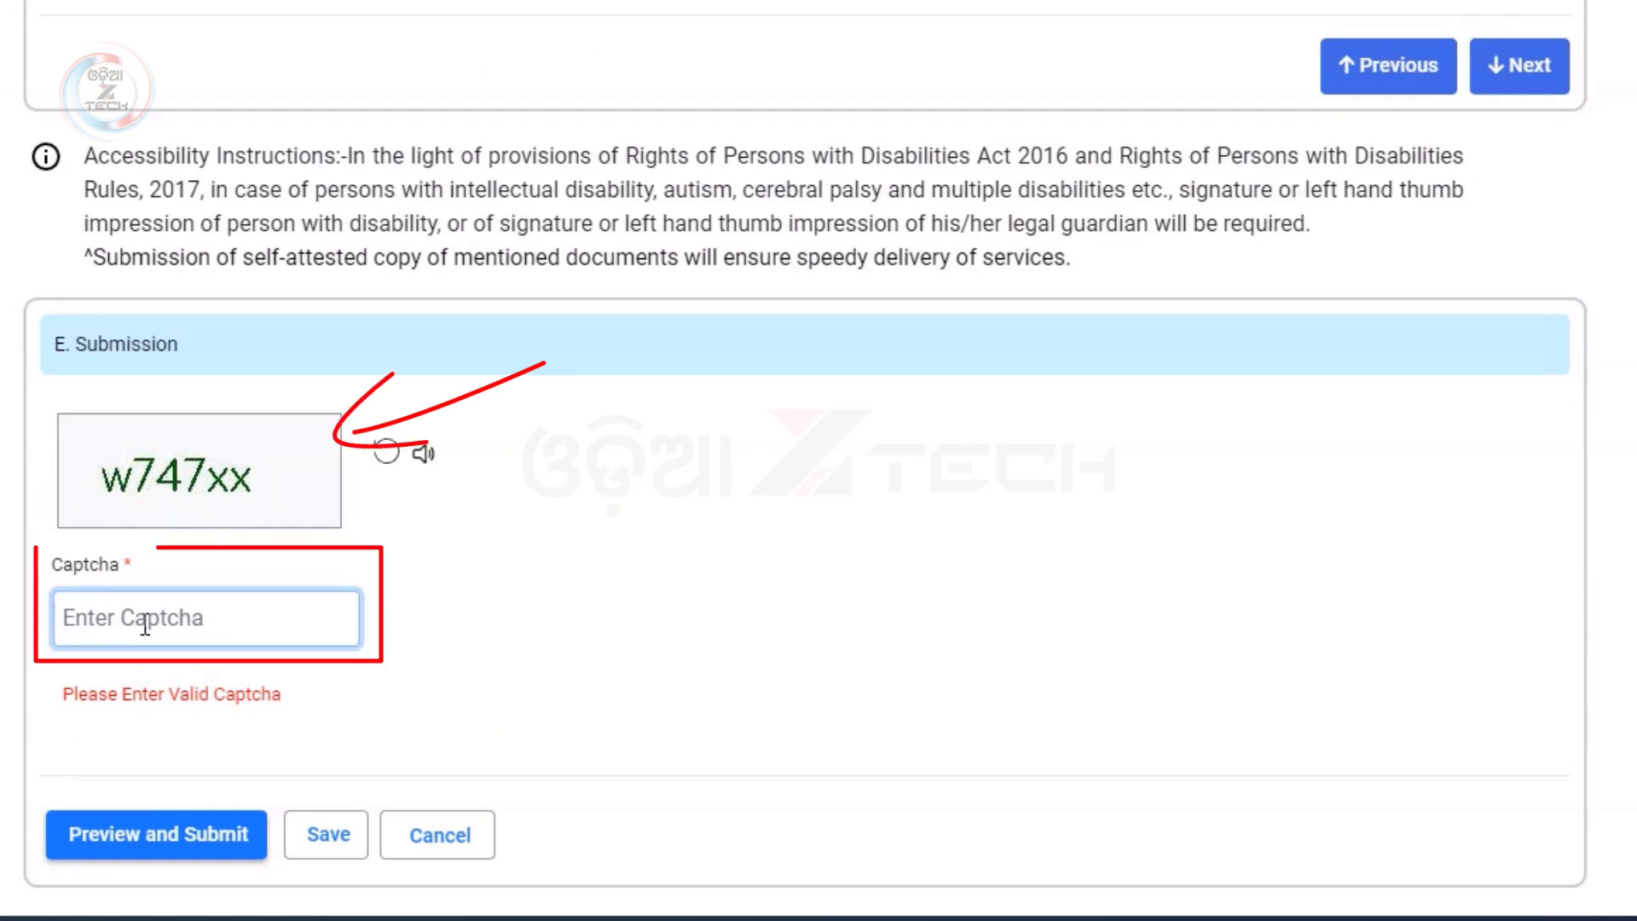
{"action": "type", "text": "w747xx"}
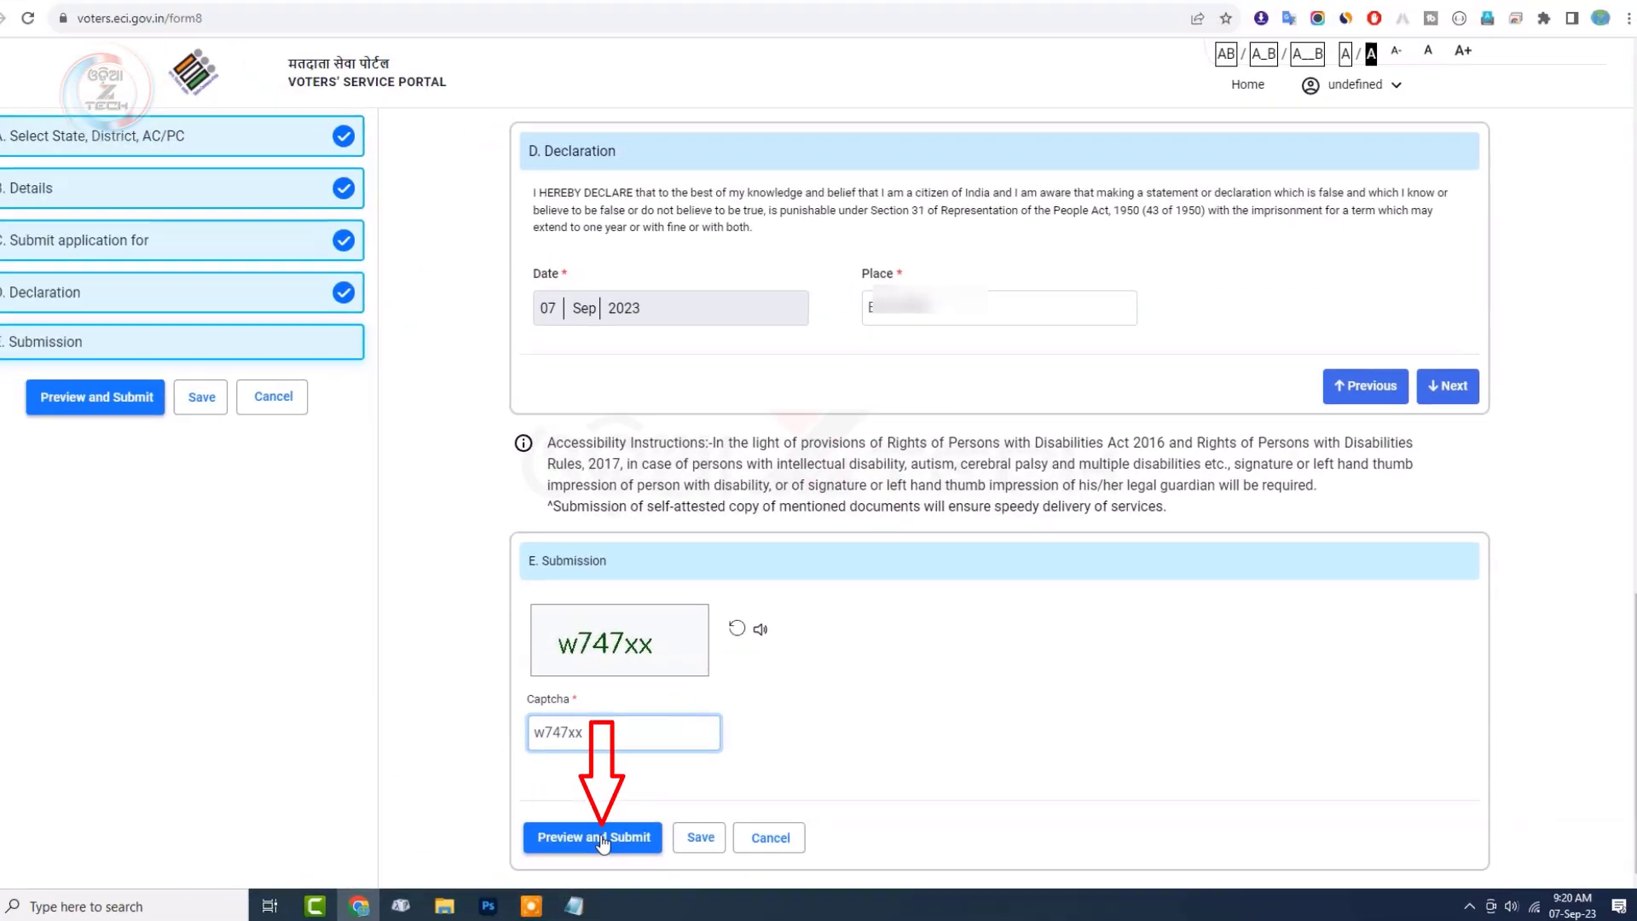
{"action": "left_click", "coordinate": [272, 842]}
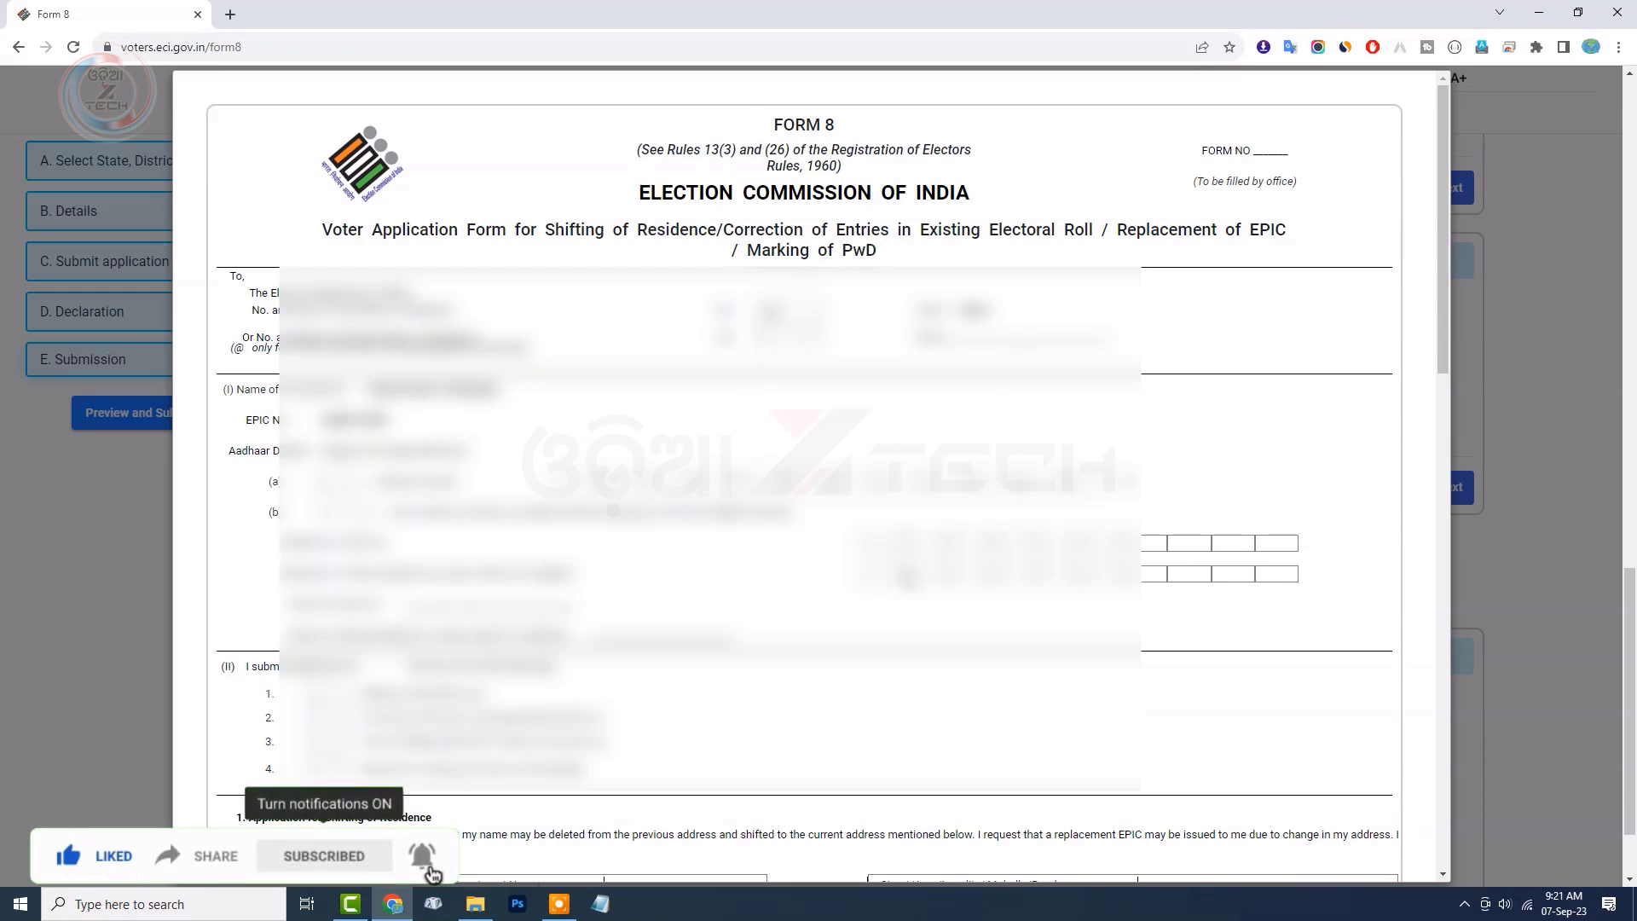
Review the Form 8 preview and submit the application.
{"action": "scroll", "coordinate": [1038, 203], "scroll_direction": "down", "scroll_amount": 3}
{"action": "scroll", "coordinate": [810, 468], "scroll_direction": "down", "scroll_amount": 7}
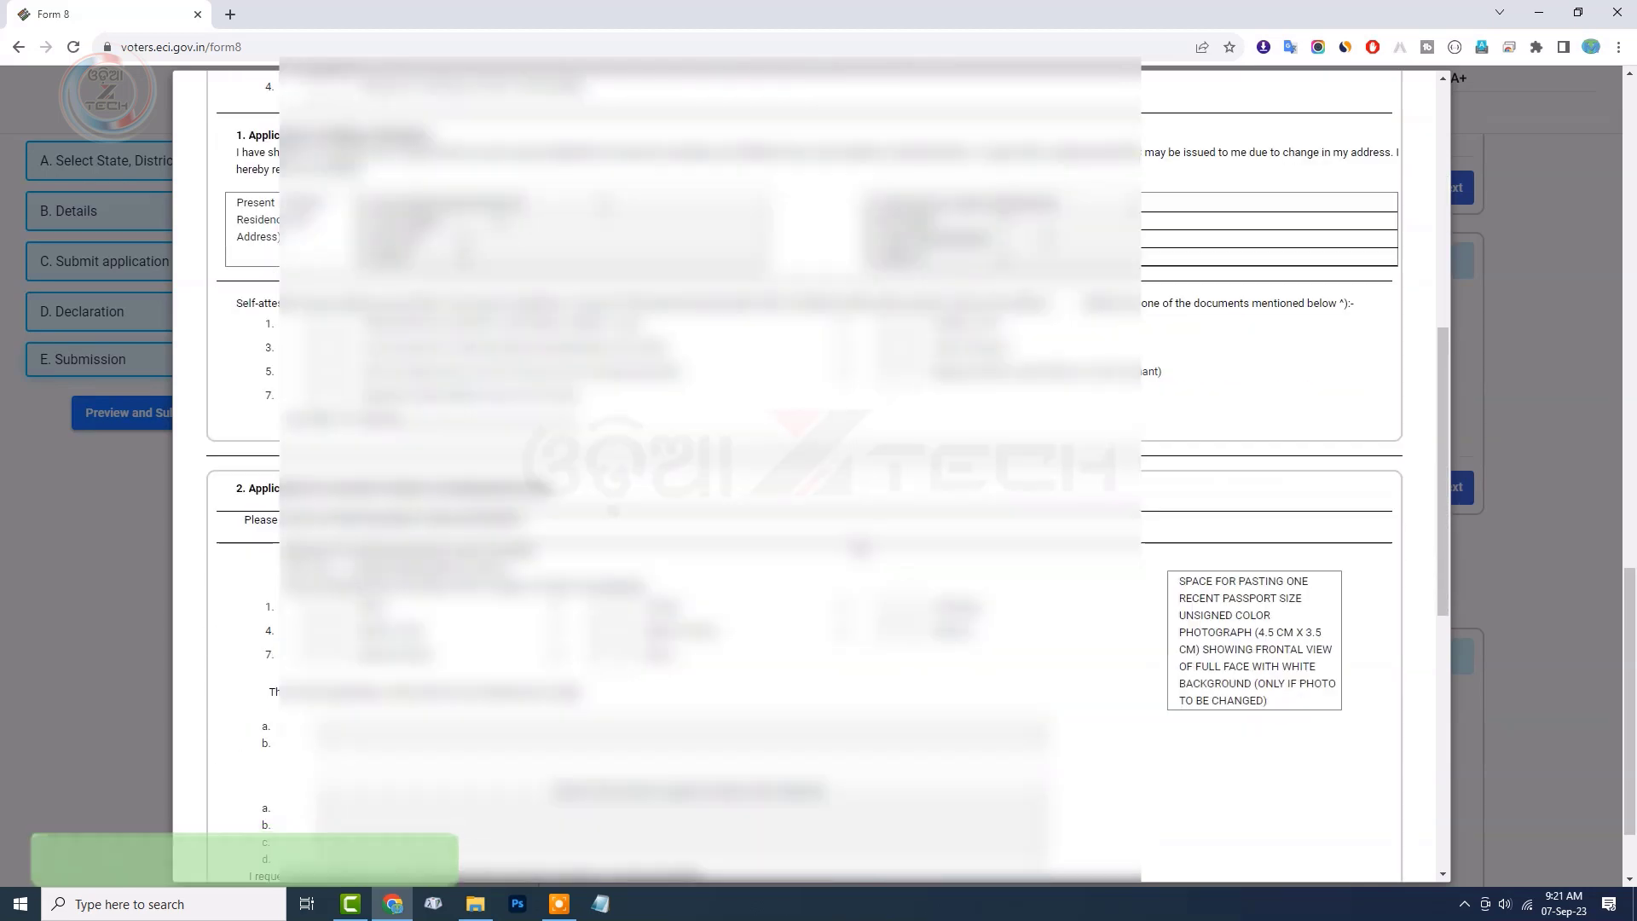
{"action": "scroll", "coordinate": [810, 469], "scroll_direction": "down", "scroll_amount": 8}
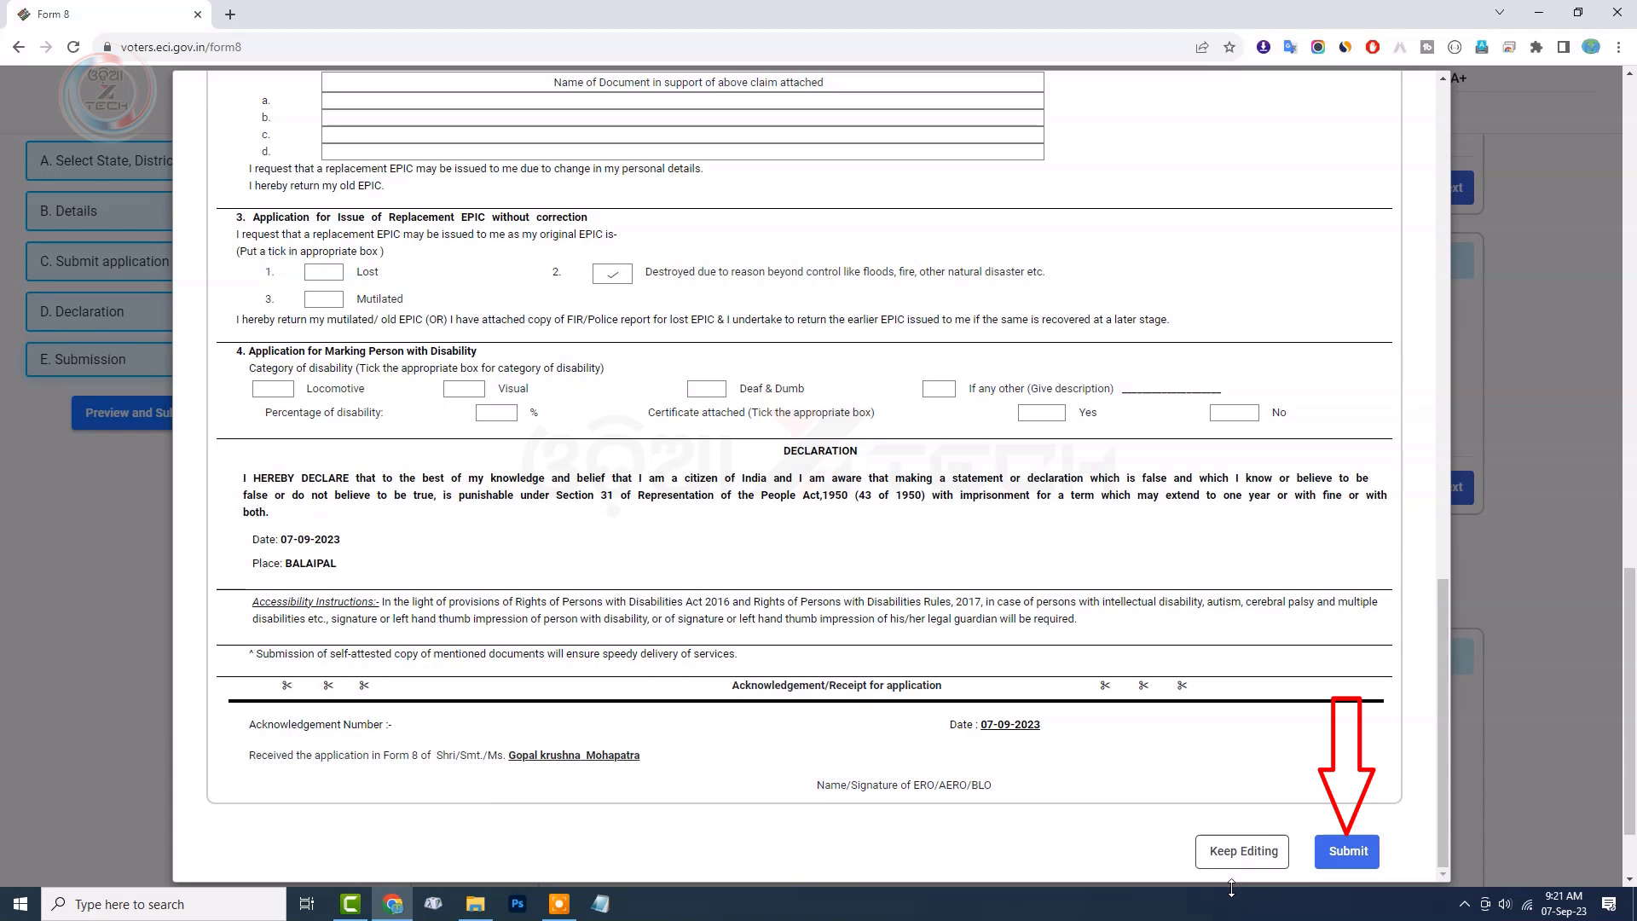
{"action": "left_click", "coordinate": [1342, 846]}
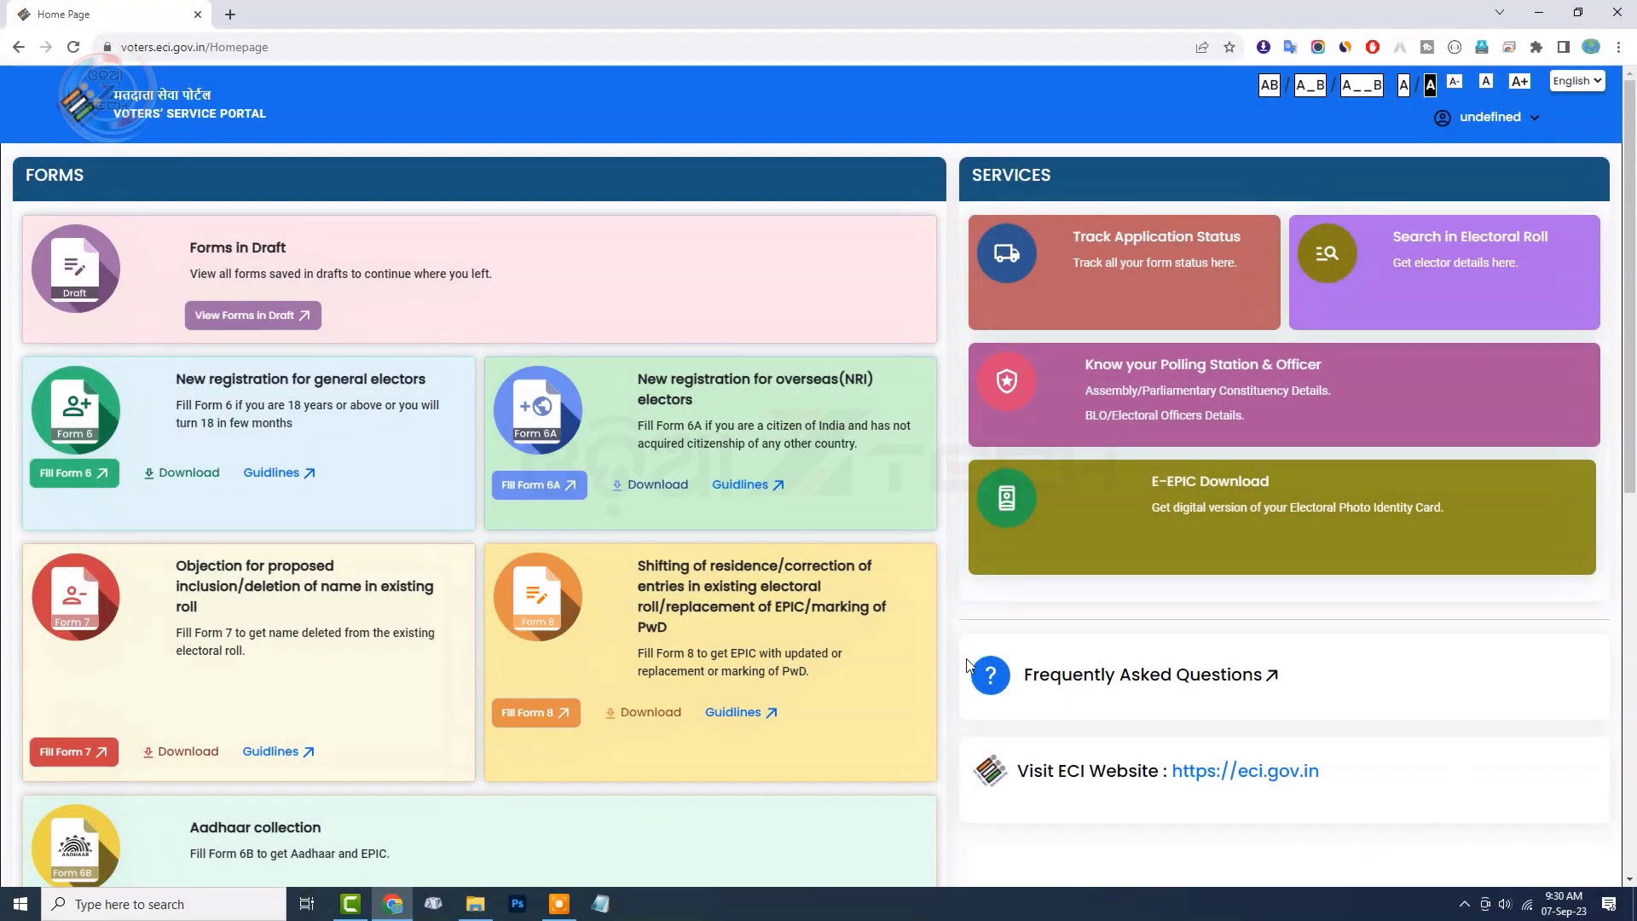
Go to Track Application Status from the account menu and paste the application reference number.
{"action": "scroll", "coordinate": [963, 664], "scroll_direction": "down", "scroll_amount": 1}
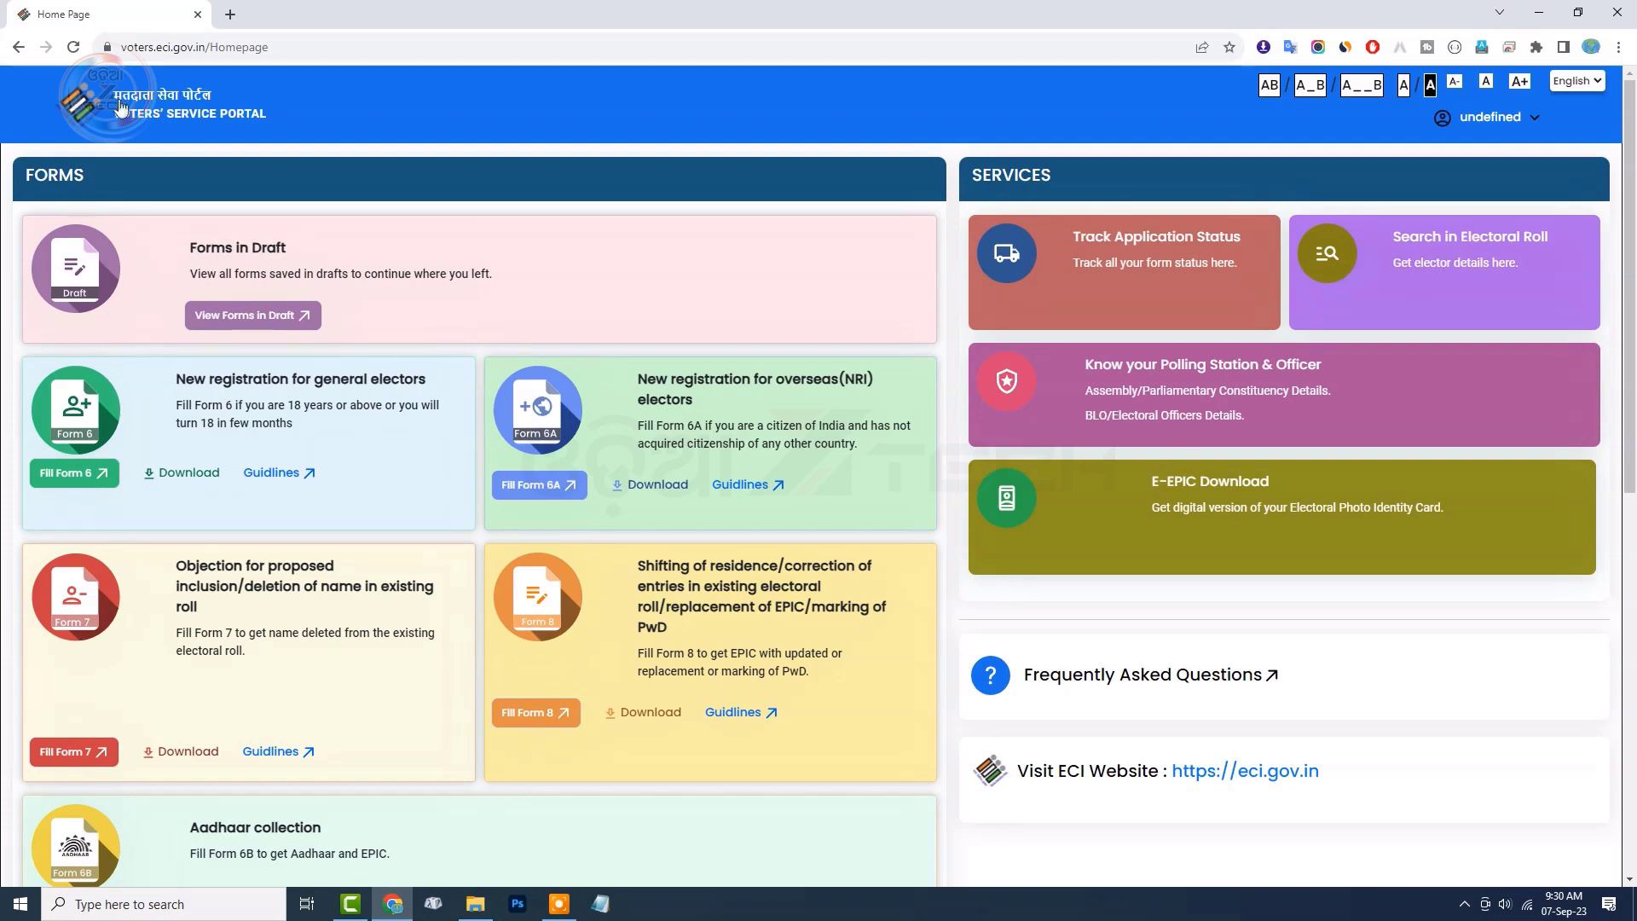
{"action": "left_click", "coordinate": [1534, 117]}
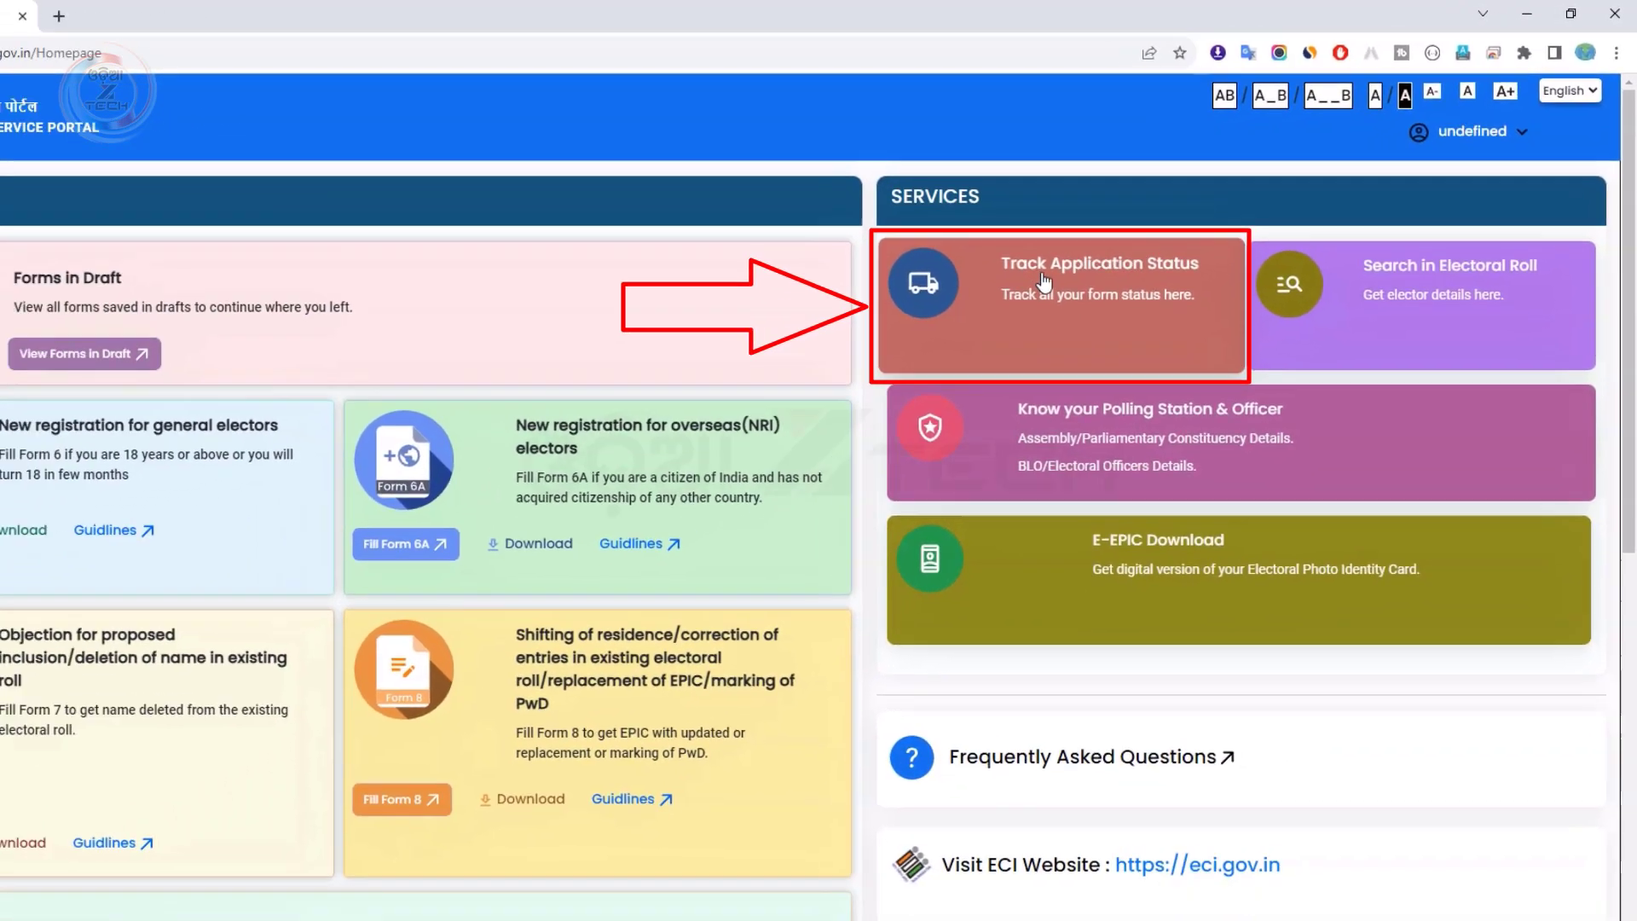
{"action": "left_click", "coordinate": [977, 311]}
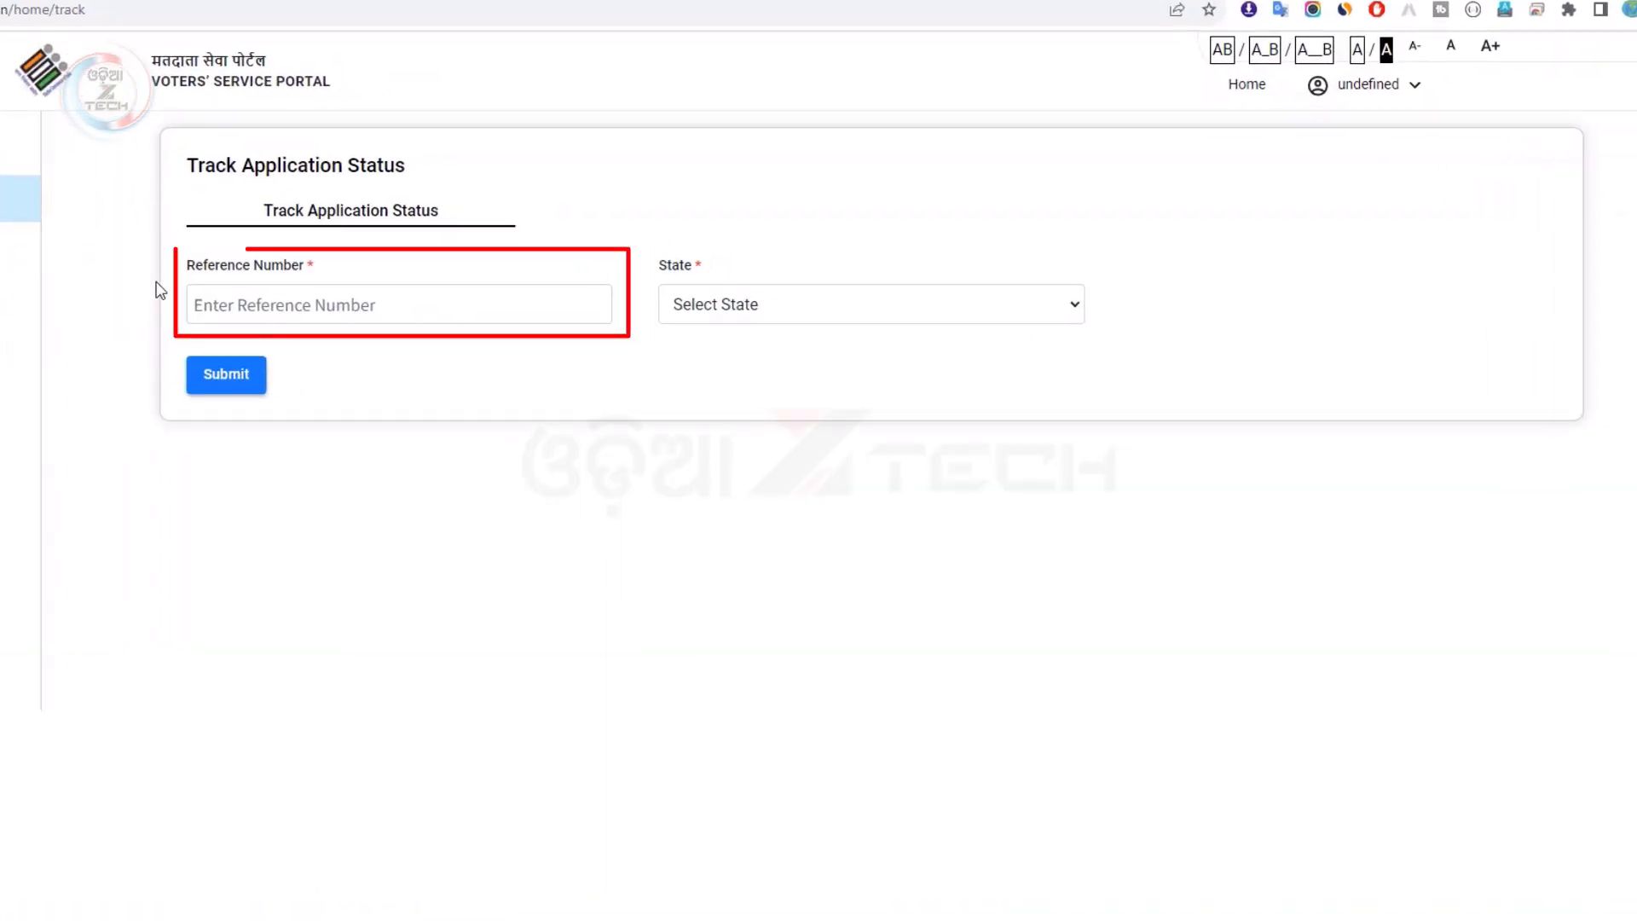
{"action": "left_click", "coordinate": [185, 308]}
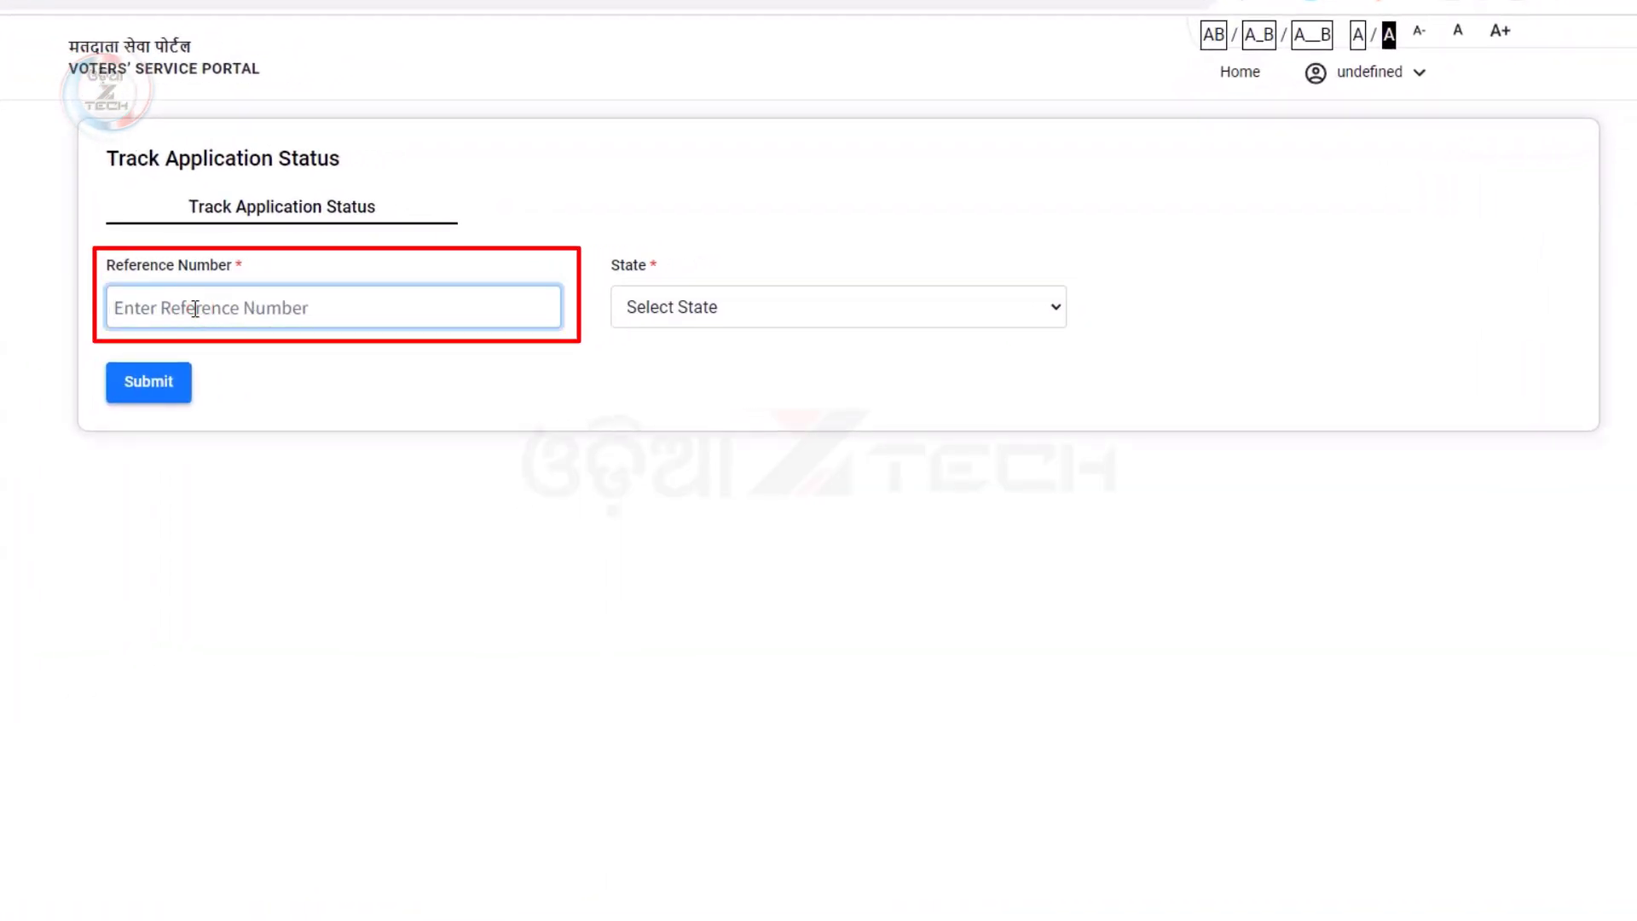
{"action": "key", "text": "ctrl+v"}
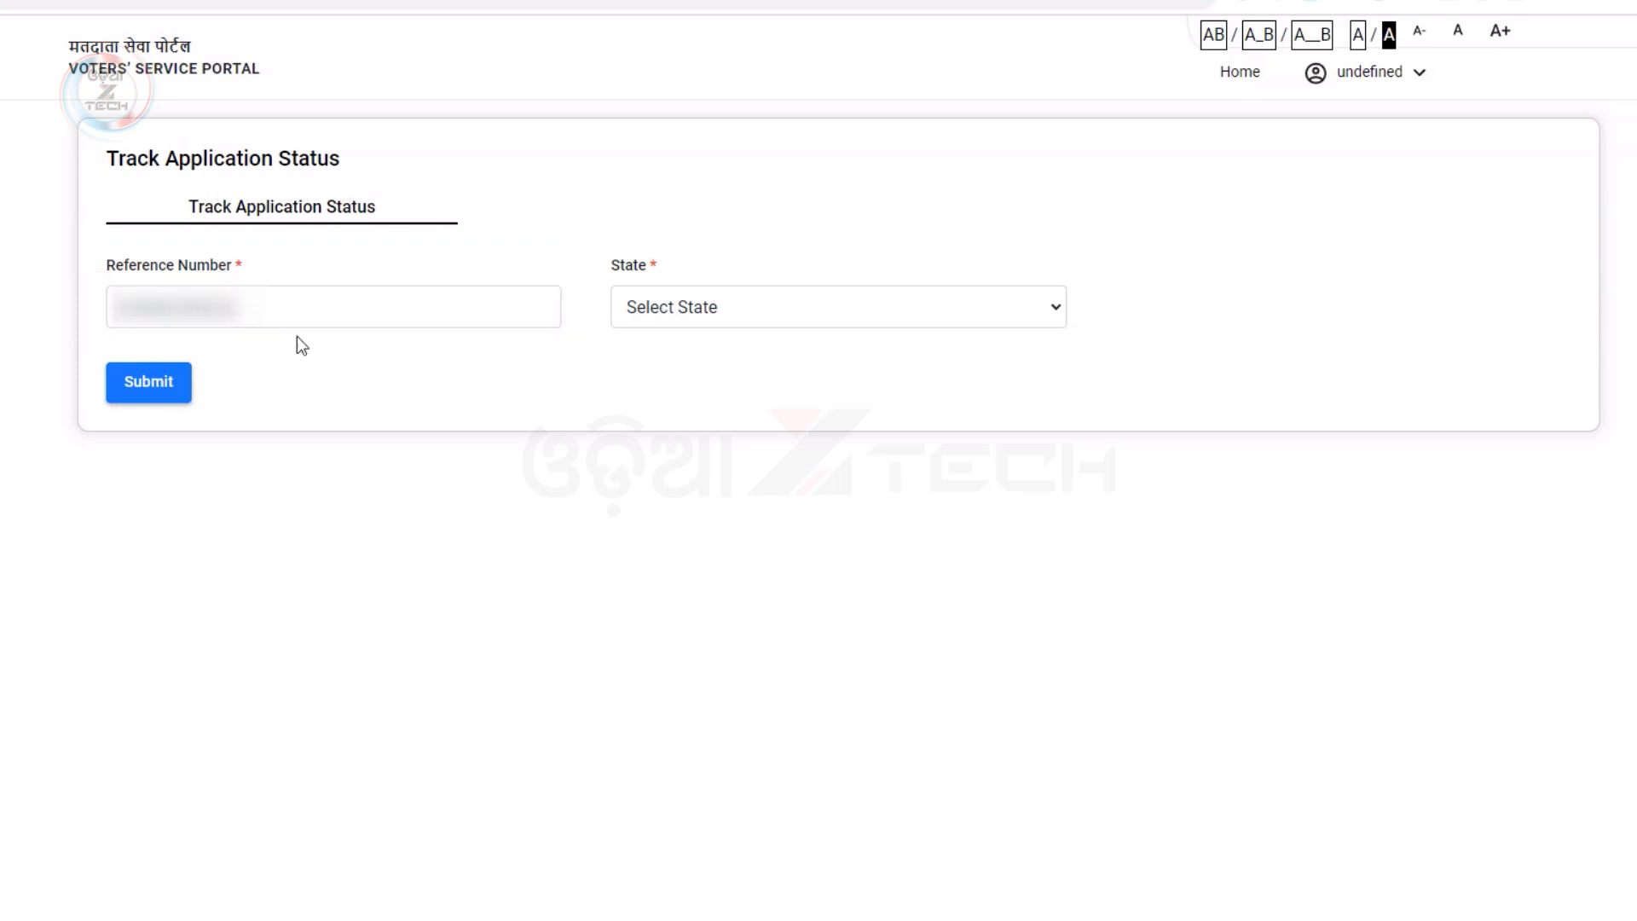
Select Odisha as the state and expand the result showing the application as Submitted.
{"action": "left_click", "coordinate": [854, 318]}
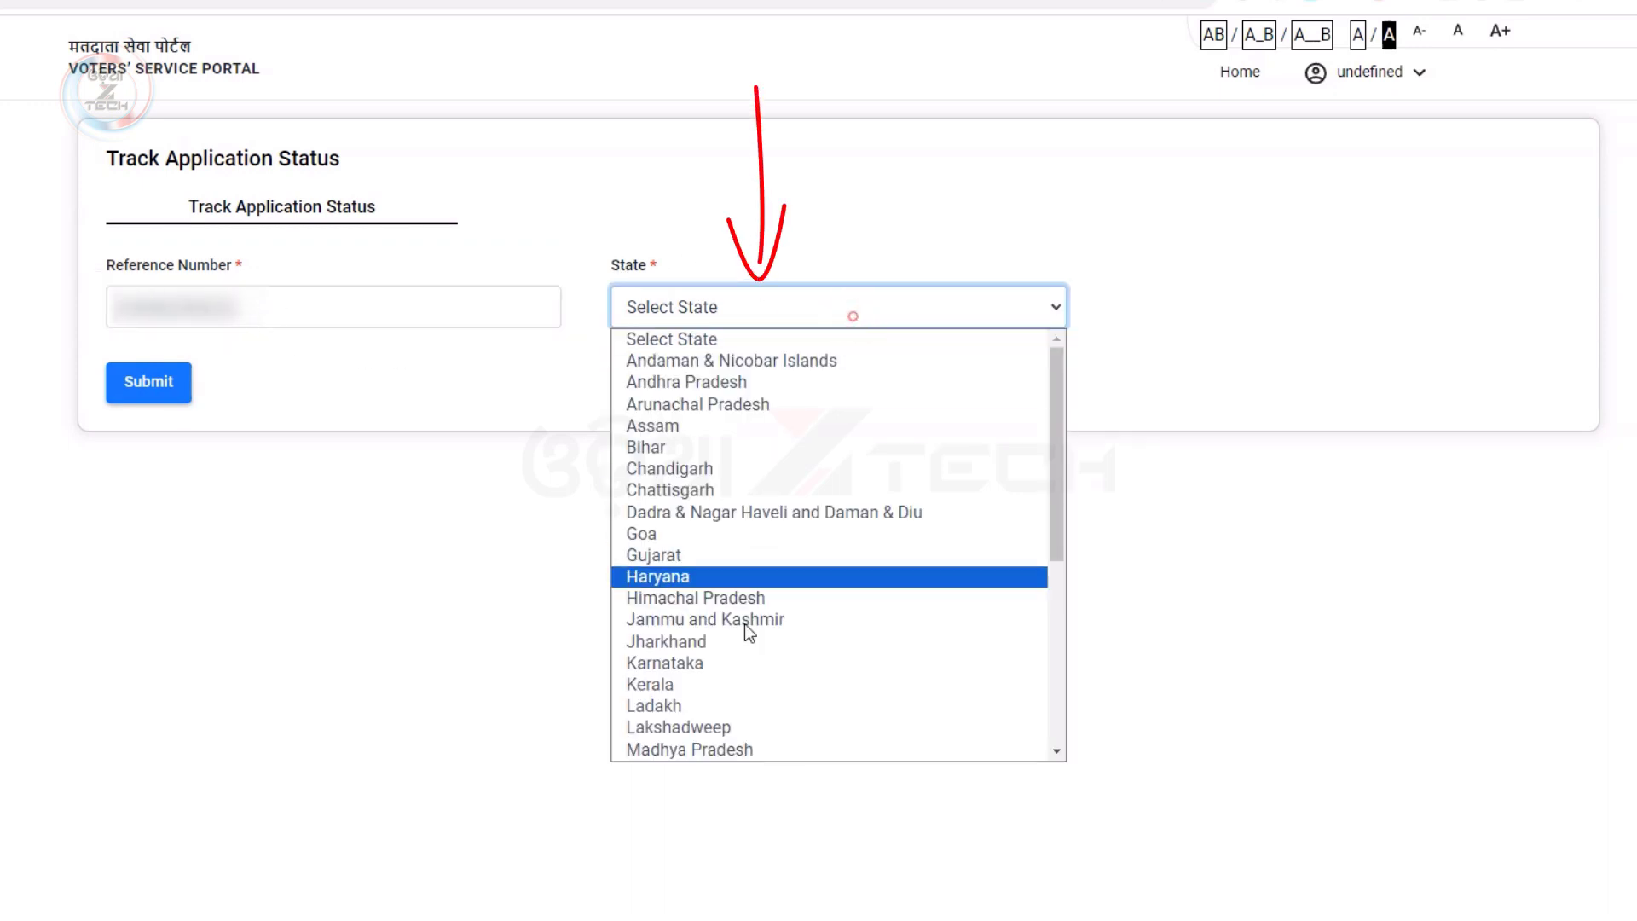
{"action": "scroll", "coordinate": [756, 663], "scroll_direction": "down", "scroll_amount": 5}
{"action": "left_click", "coordinate": [707, 534]}
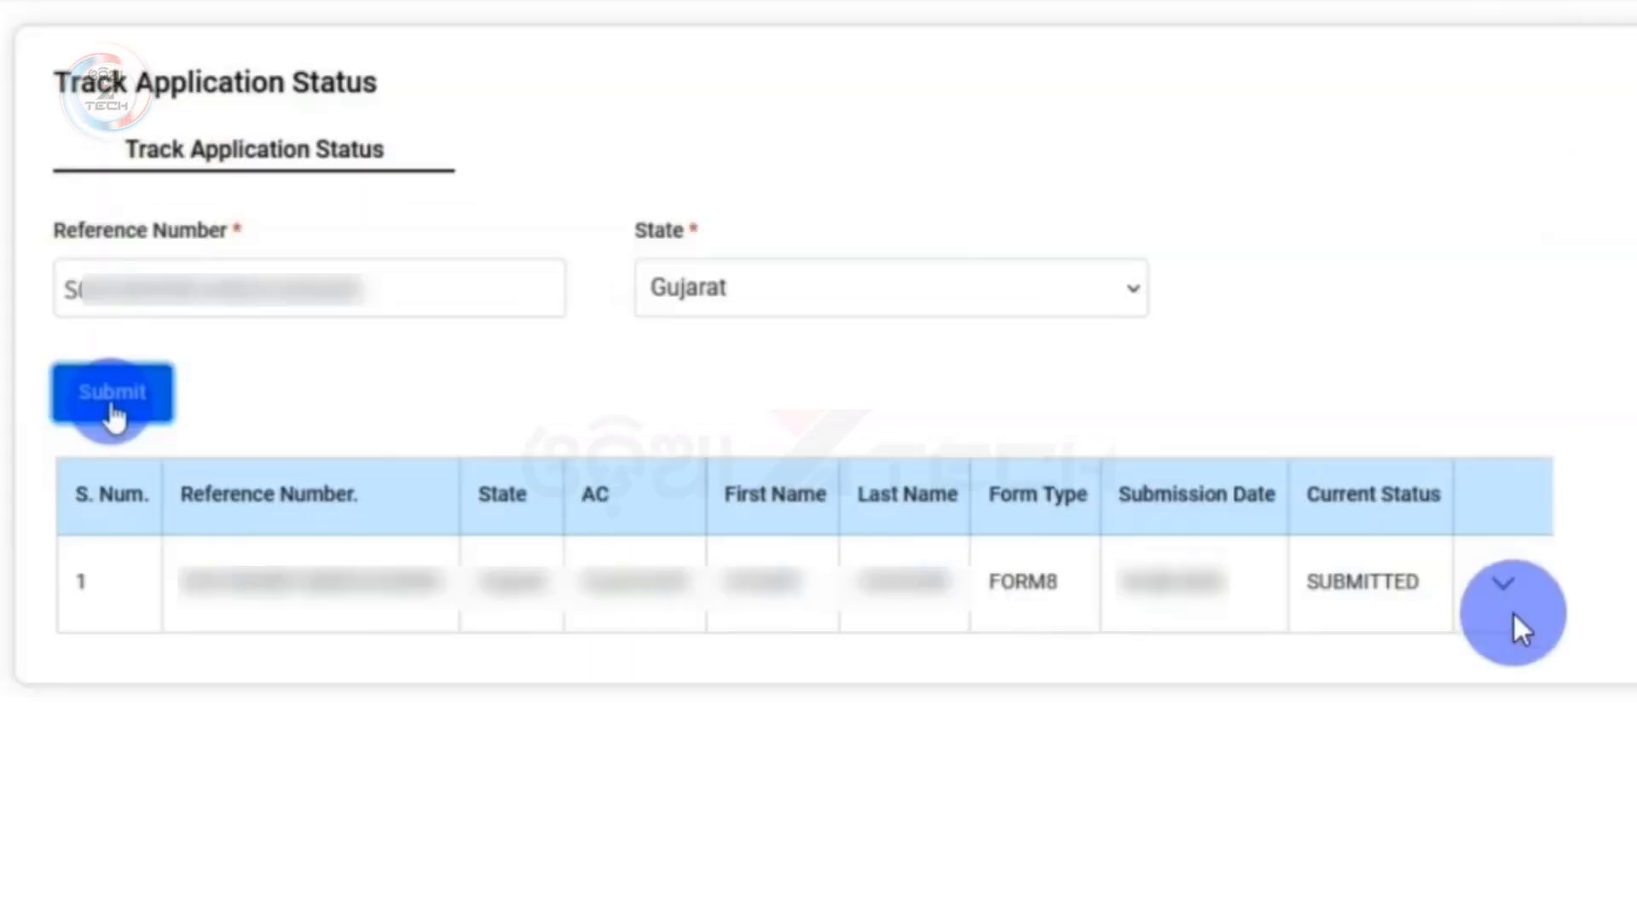
{"action": "left_click", "coordinate": [1508, 597]}
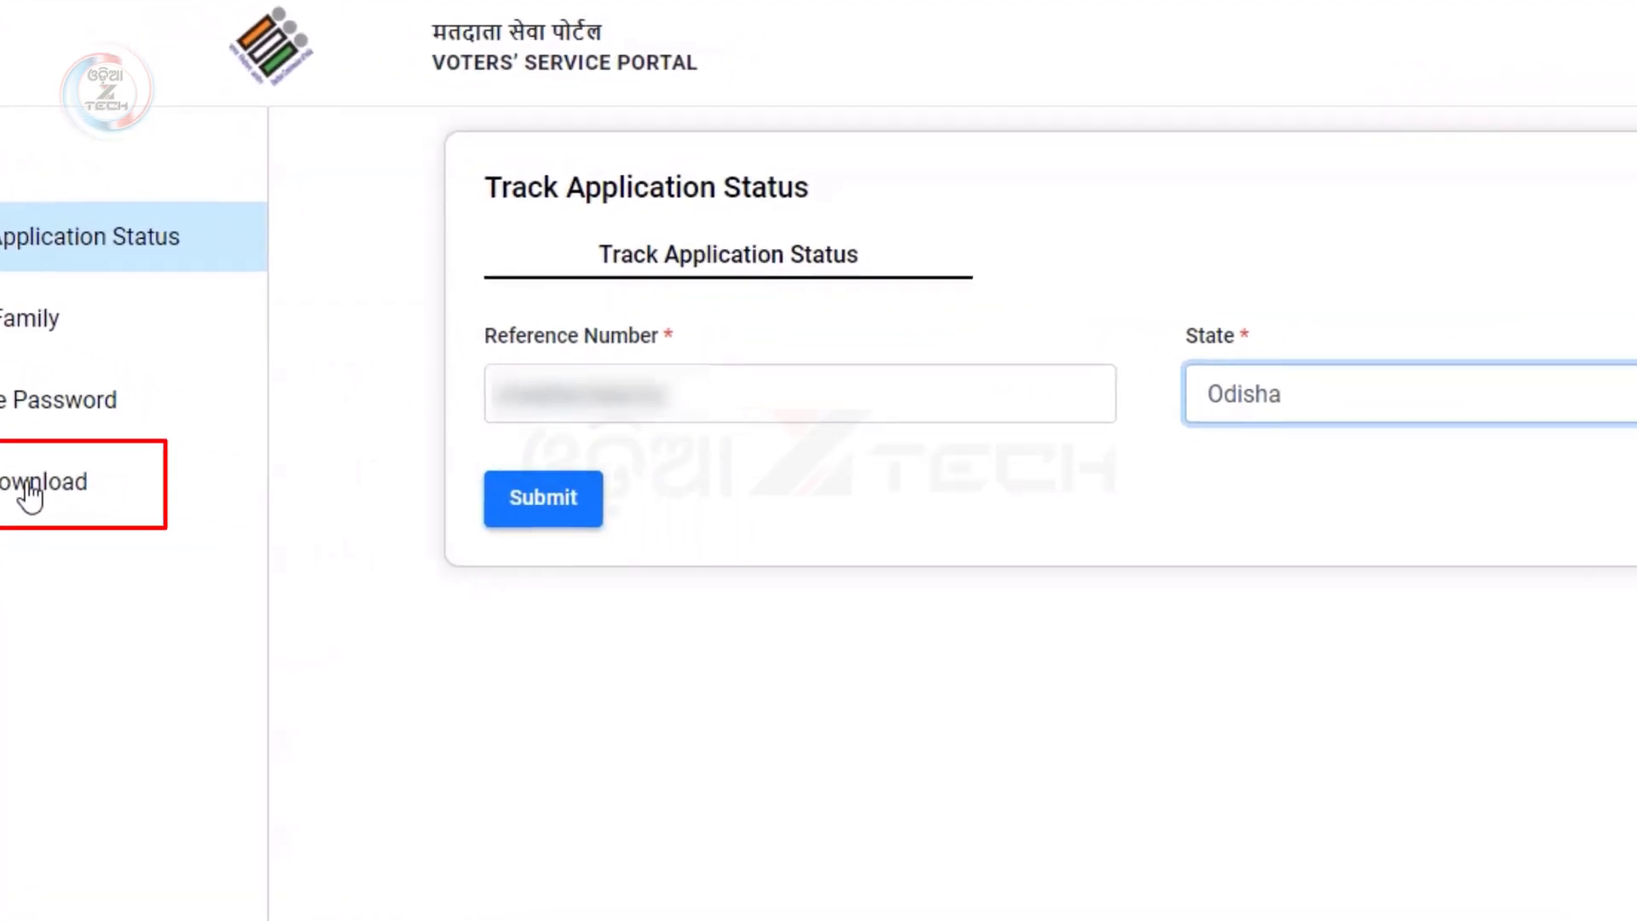
Open E-EPIC Download, set the lookup to Form Reference no., and browse the state list.
{"action": "left_click", "coordinate": [31, 494]}
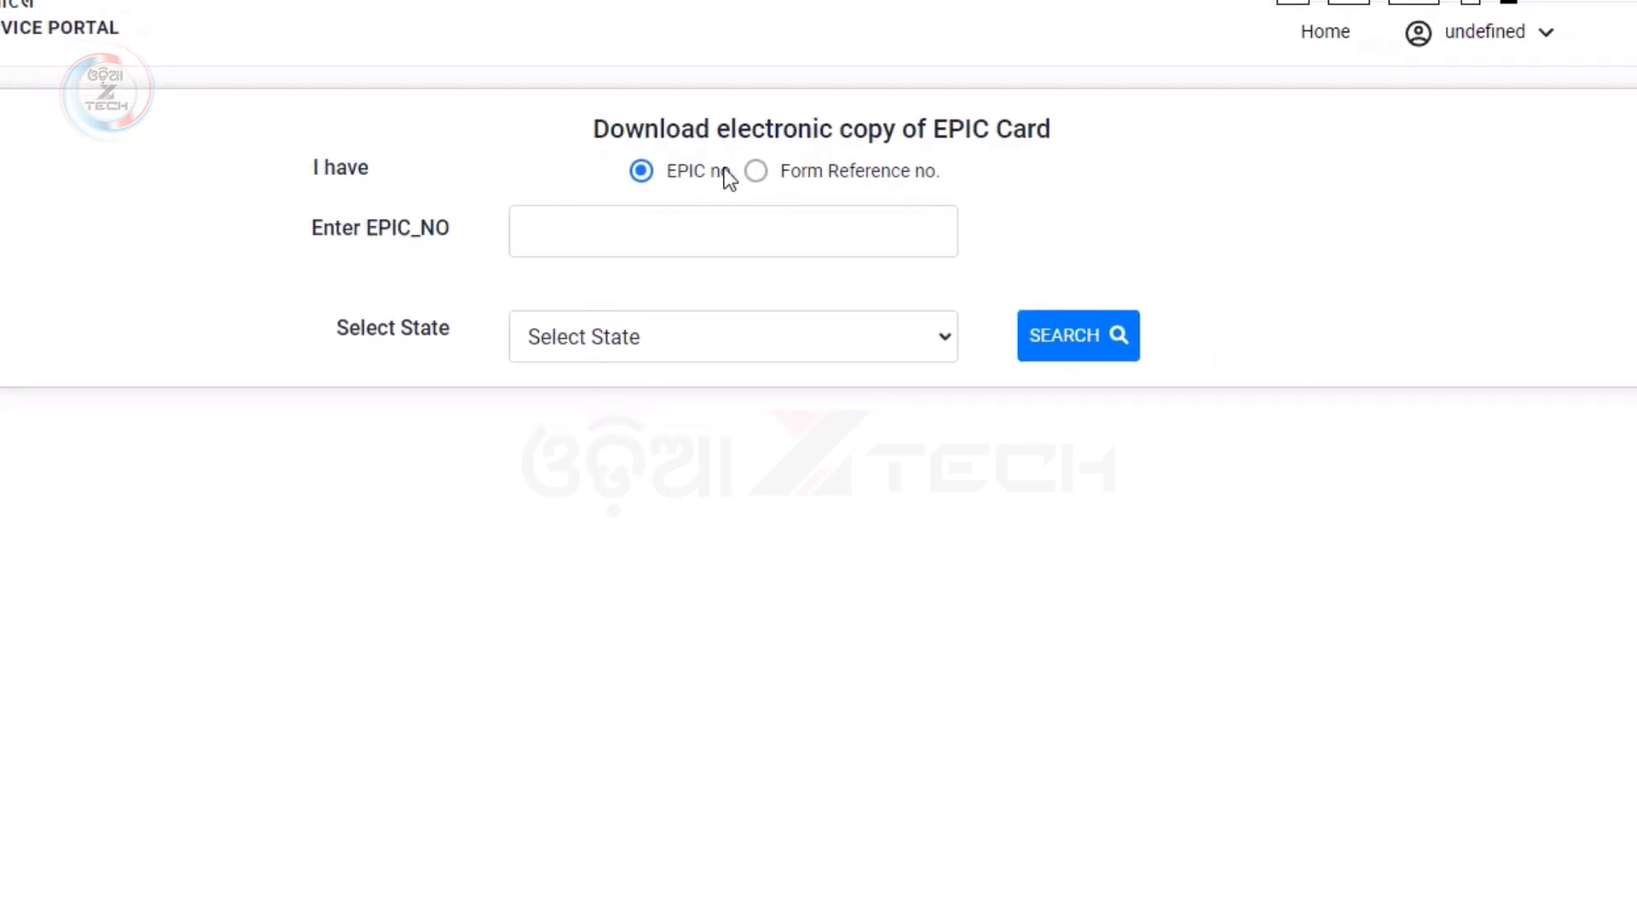
{"action": "left_click", "coordinate": [755, 171]}
{"action": "left_click", "coordinate": [641, 171]}
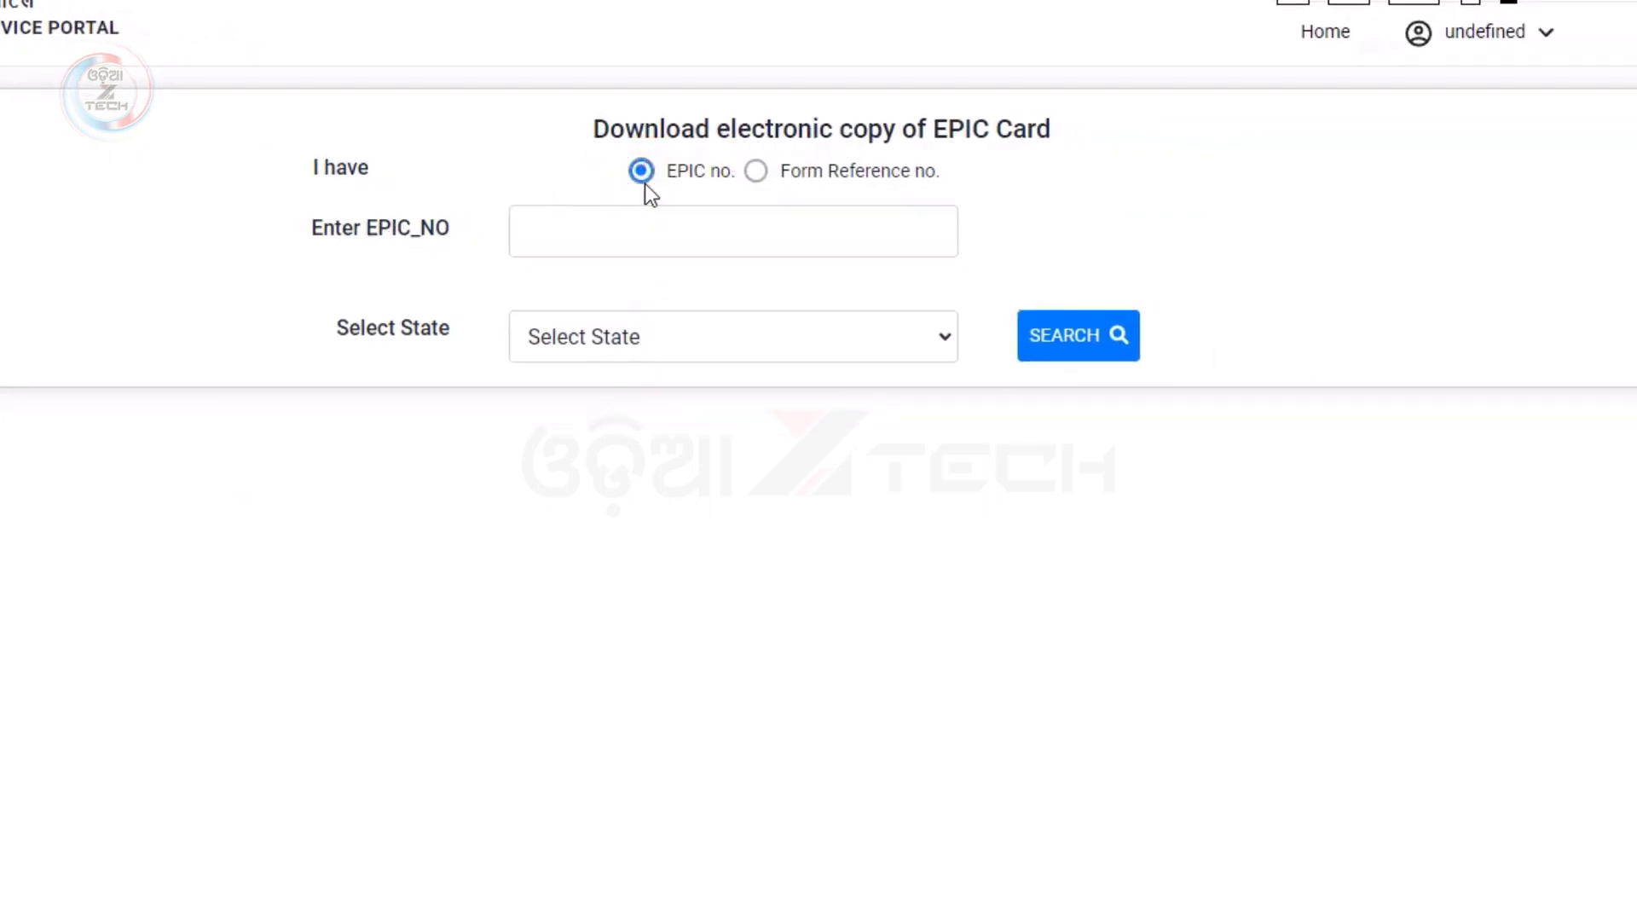
{"action": "left_click", "coordinate": [756, 171]}
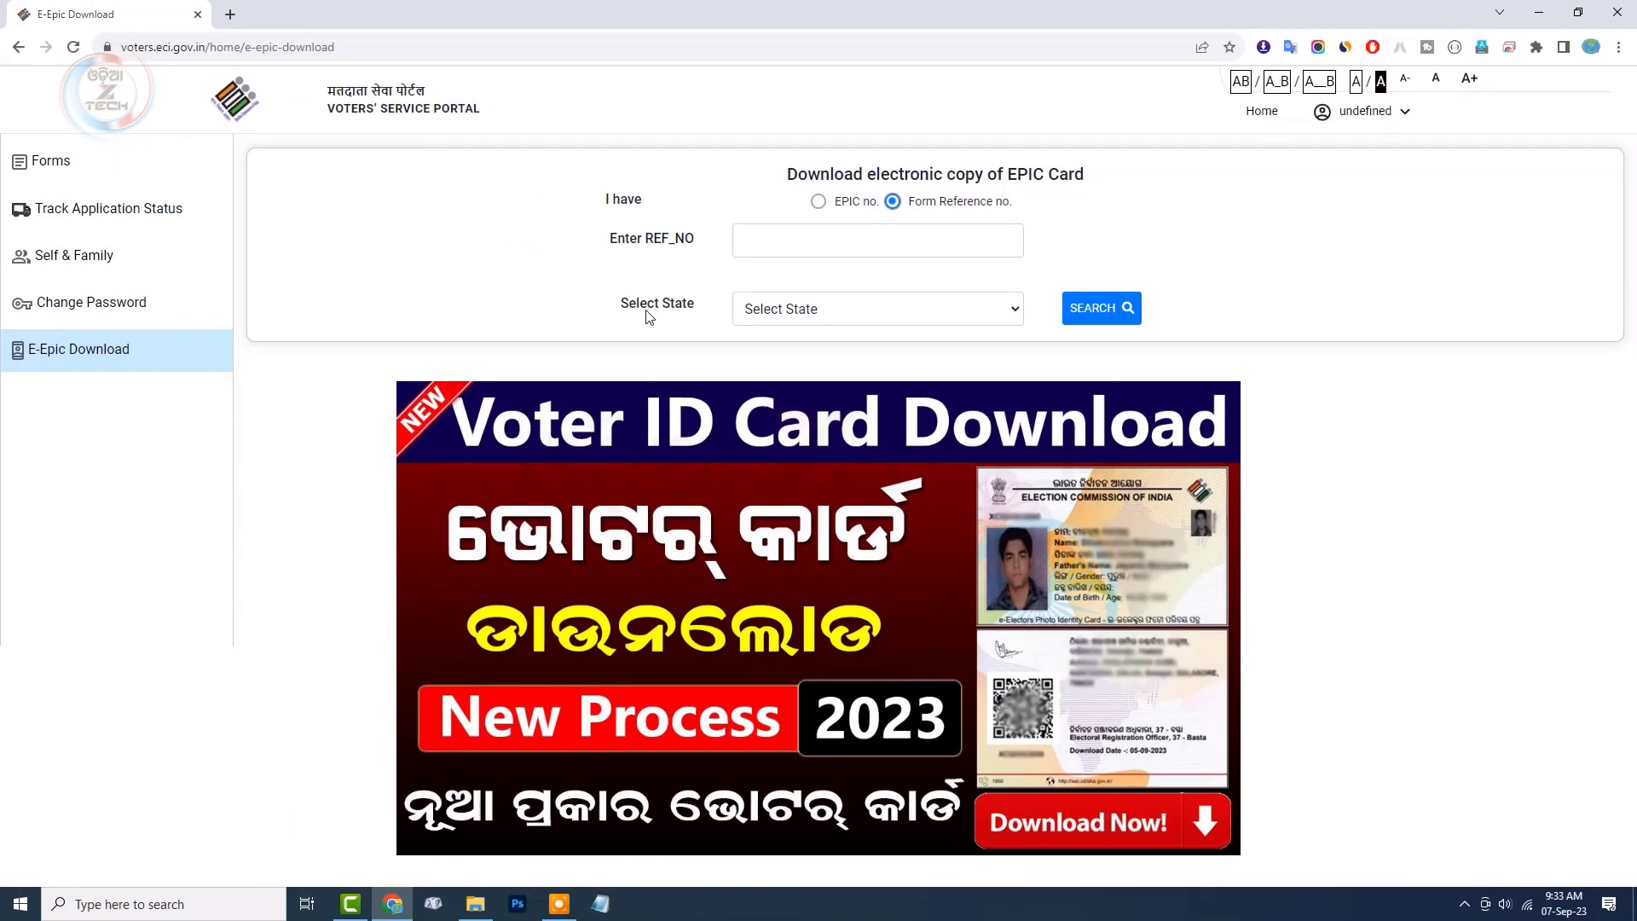
{"action": "left_click", "coordinate": [766, 324]}
{"action": "scroll", "coordinate": [776, 452], "scroll_direction": "down", "scroll_amount": 2}
{"action": "scroll", "coordinate": [776, 452], "scroll_direction": "up", "scroll_amount": 2}
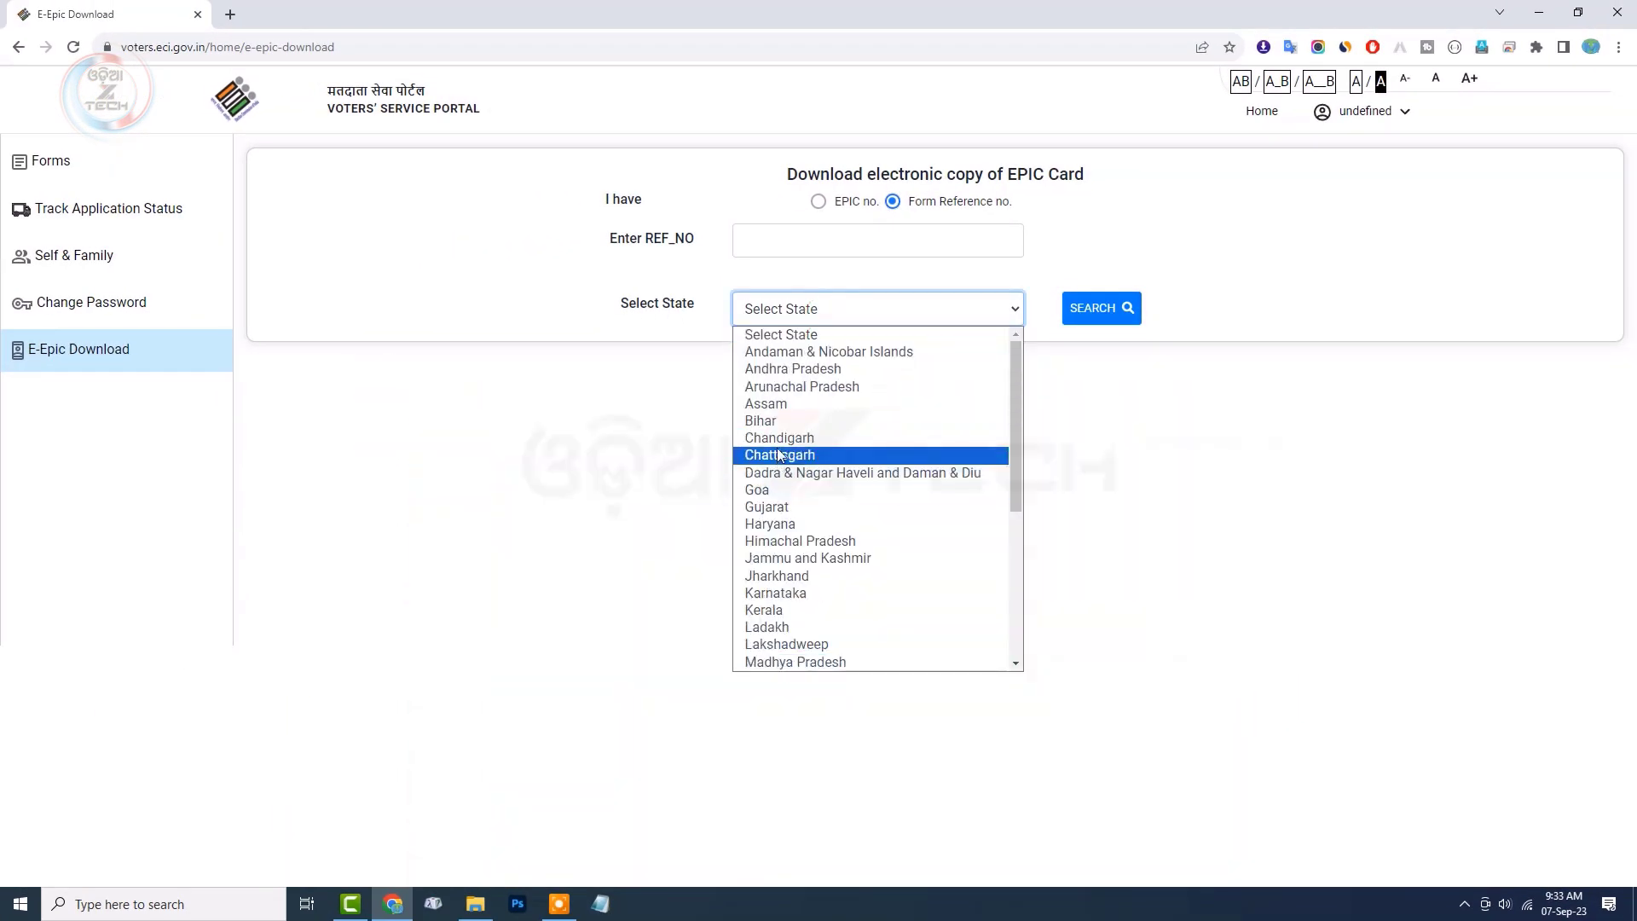
{"action": "scroll", "coordinate": [775, 427], "scroll_direction": "down", "scroll_amount": 4}
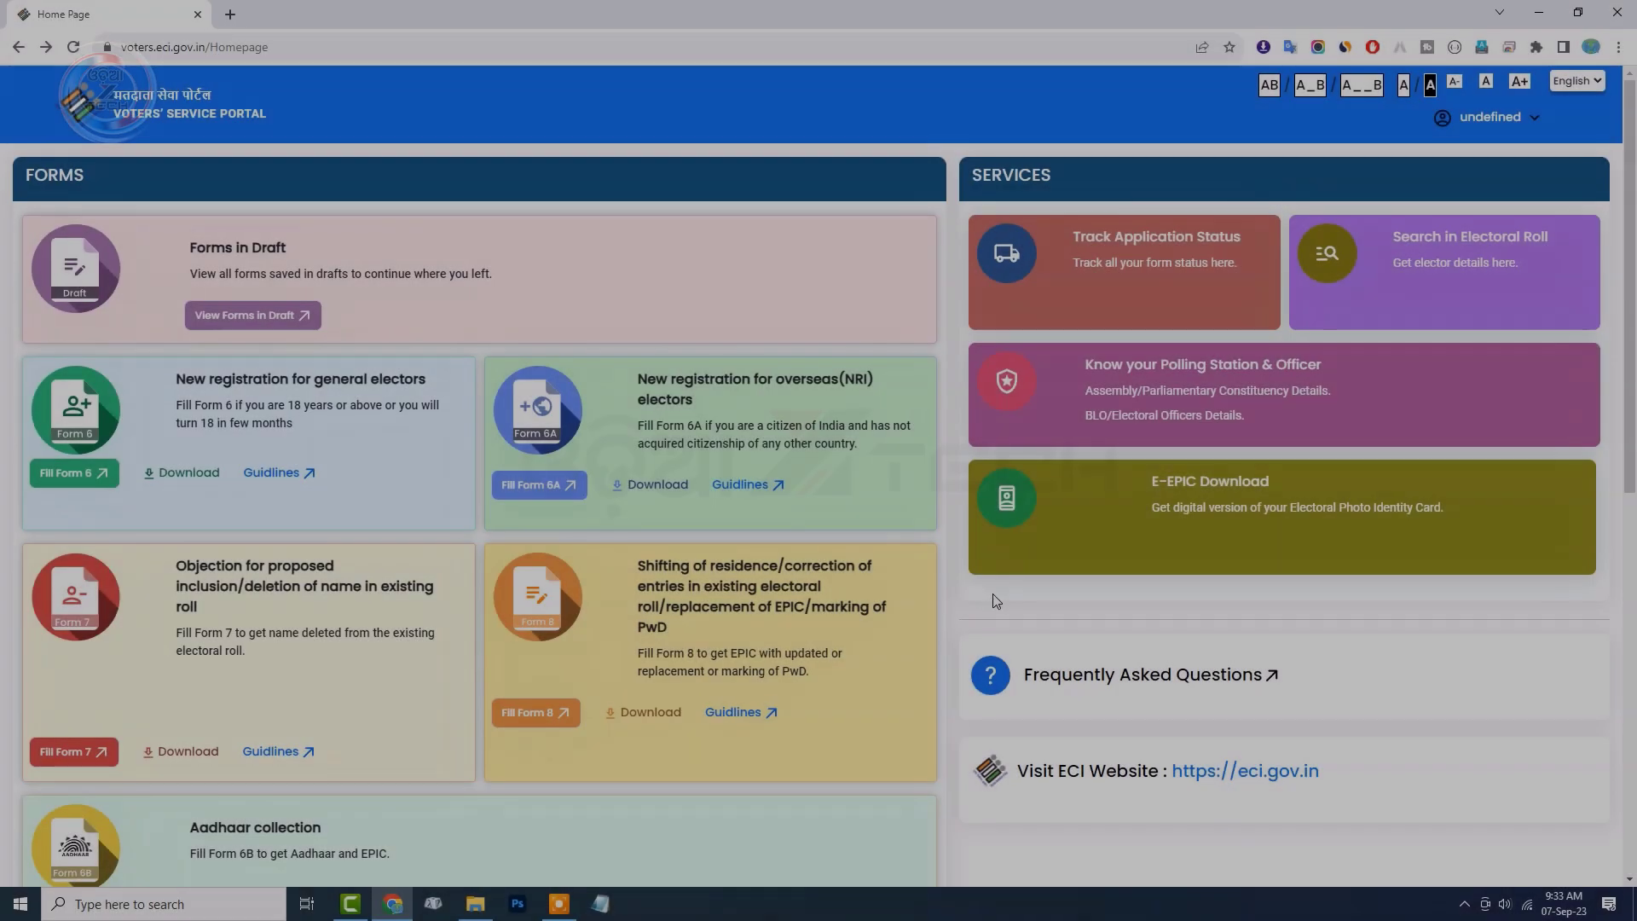